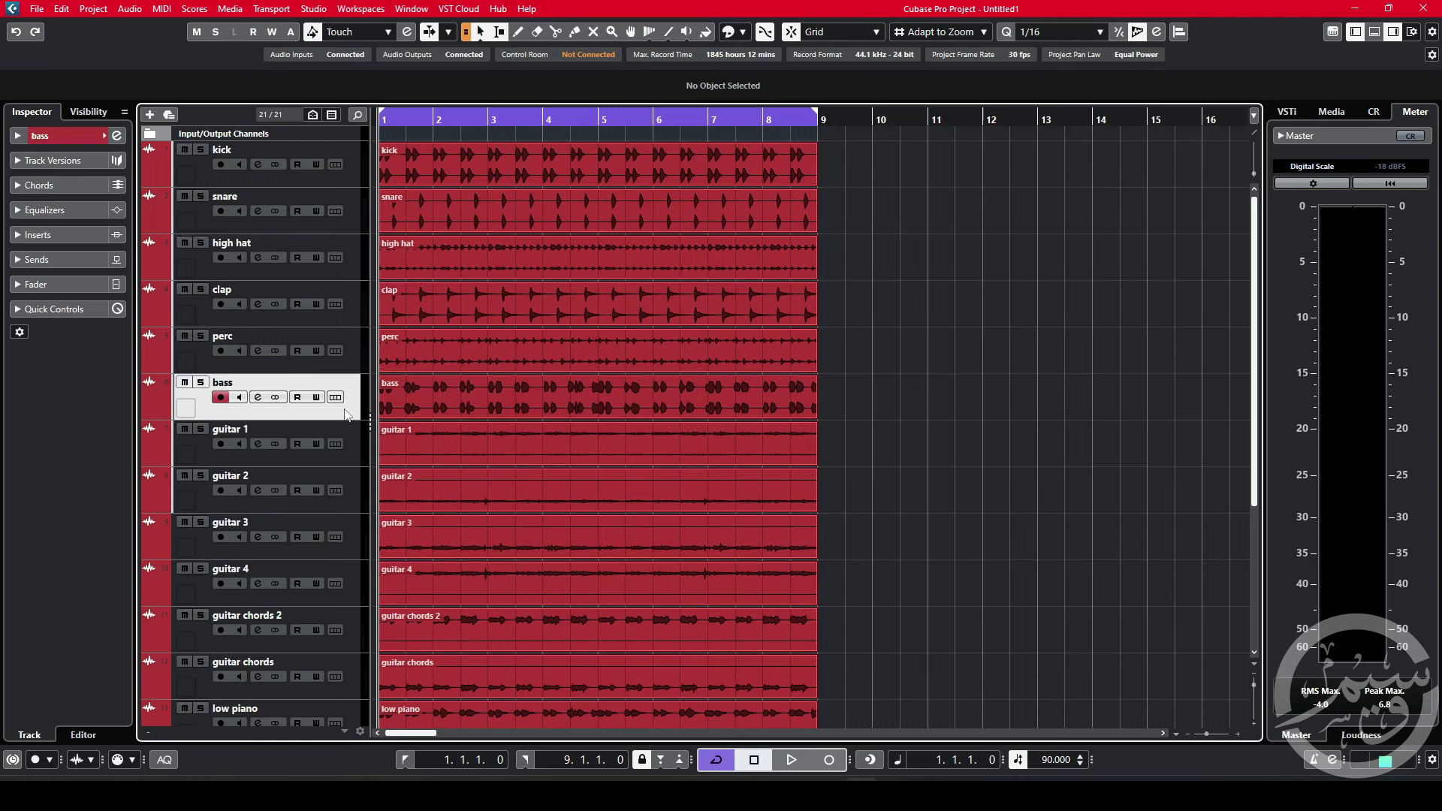
Step: Insert FabFilter's Pro-C 2 compressor in the first insert slot of the bass track
click(344, 183)
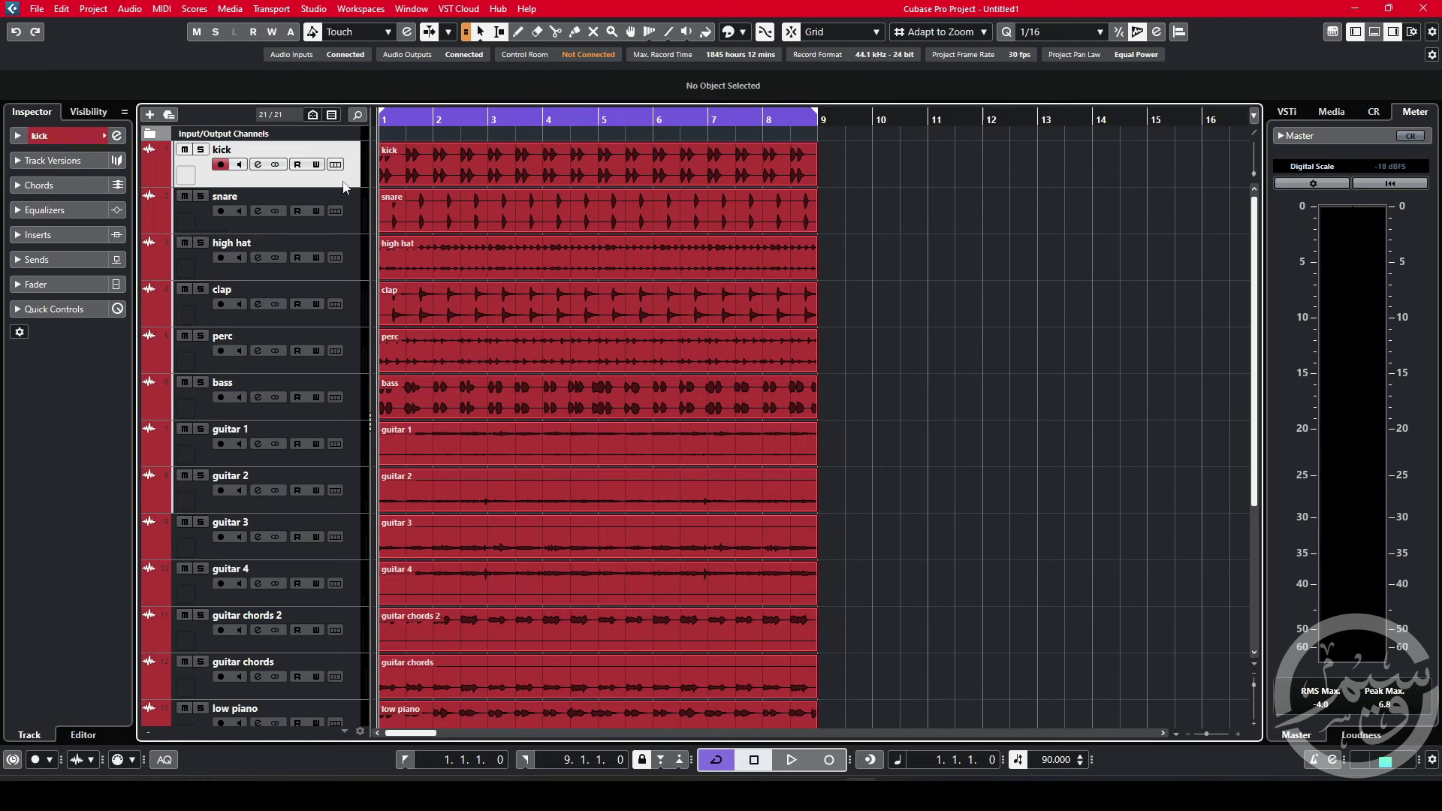
click(353, 410)
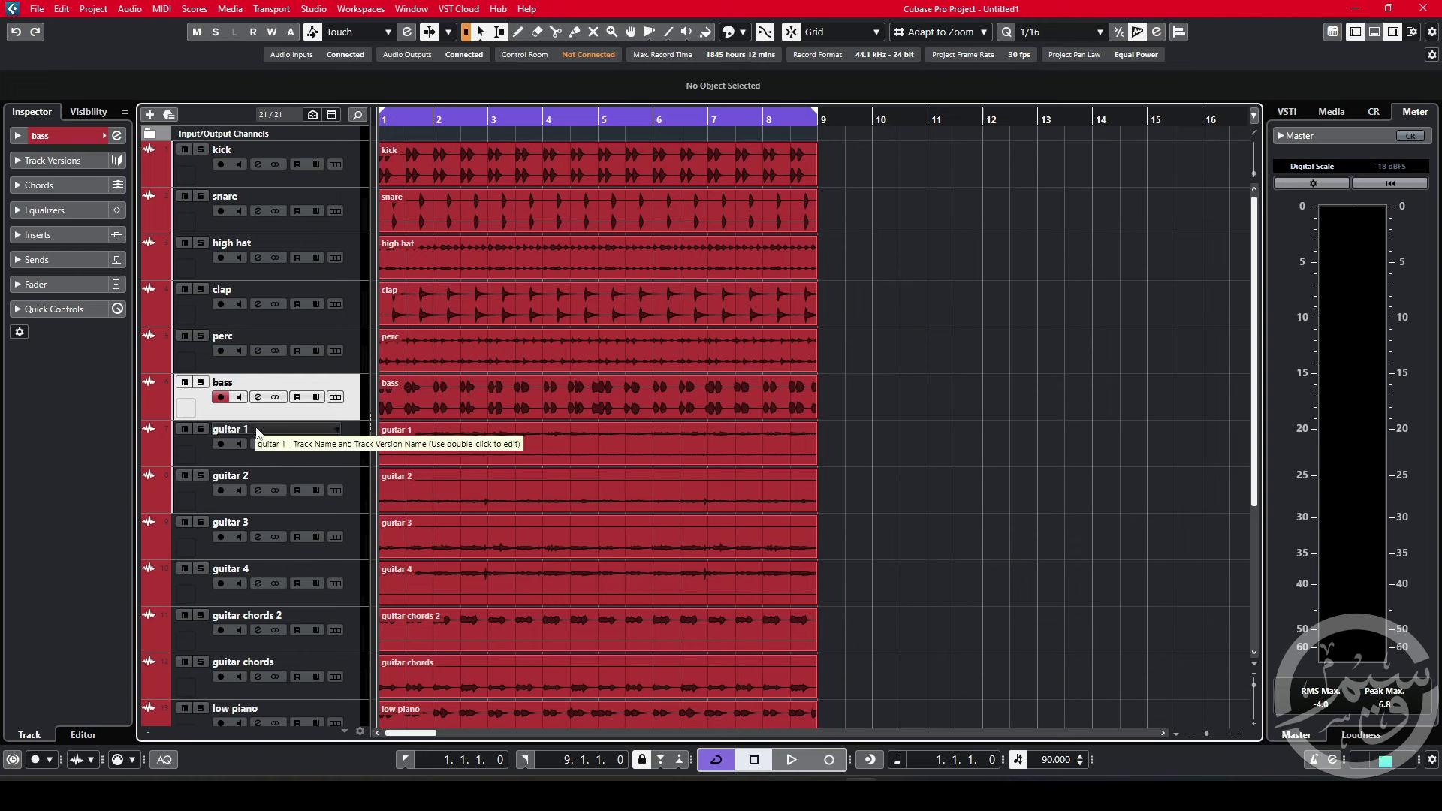
click(33, 236)
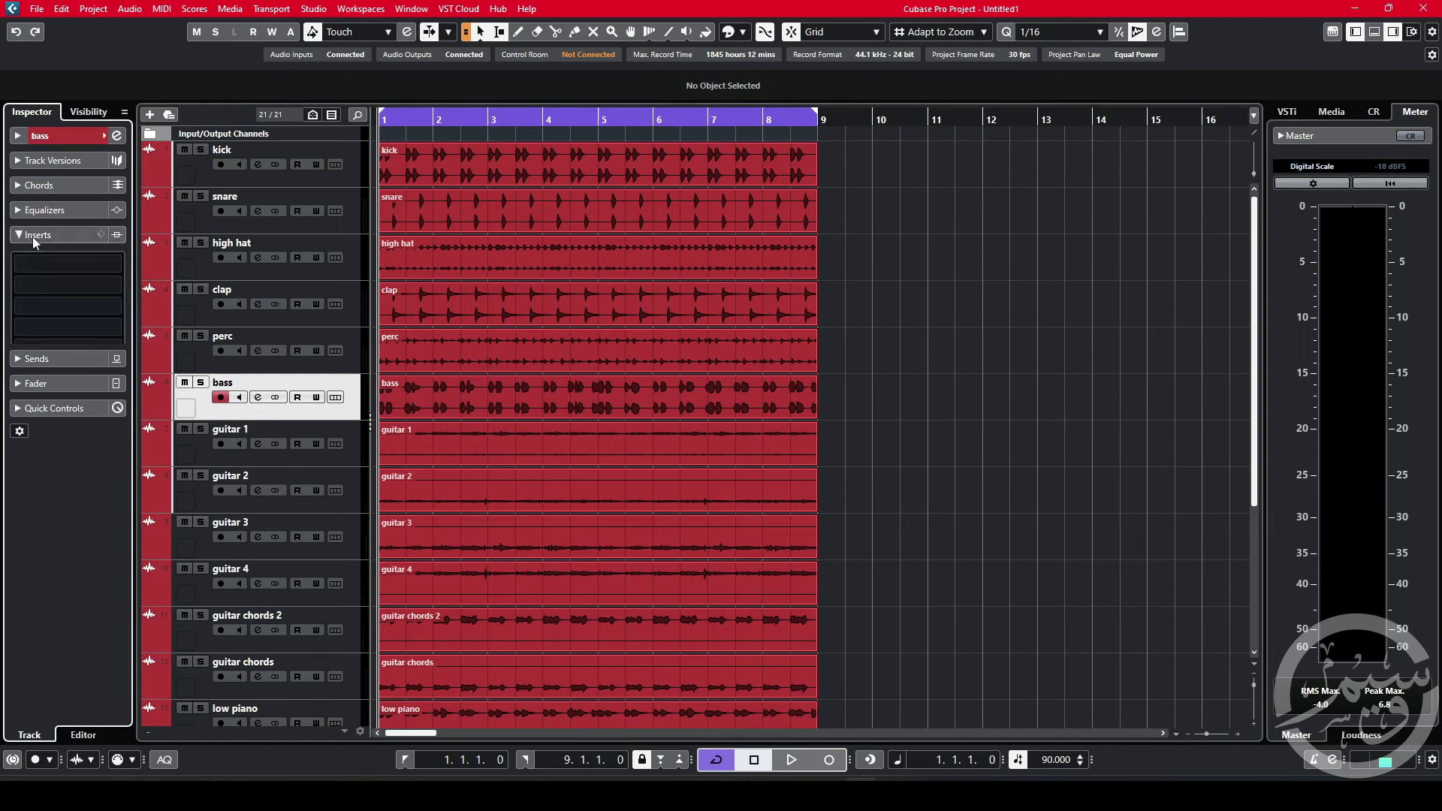
click(73, 270)
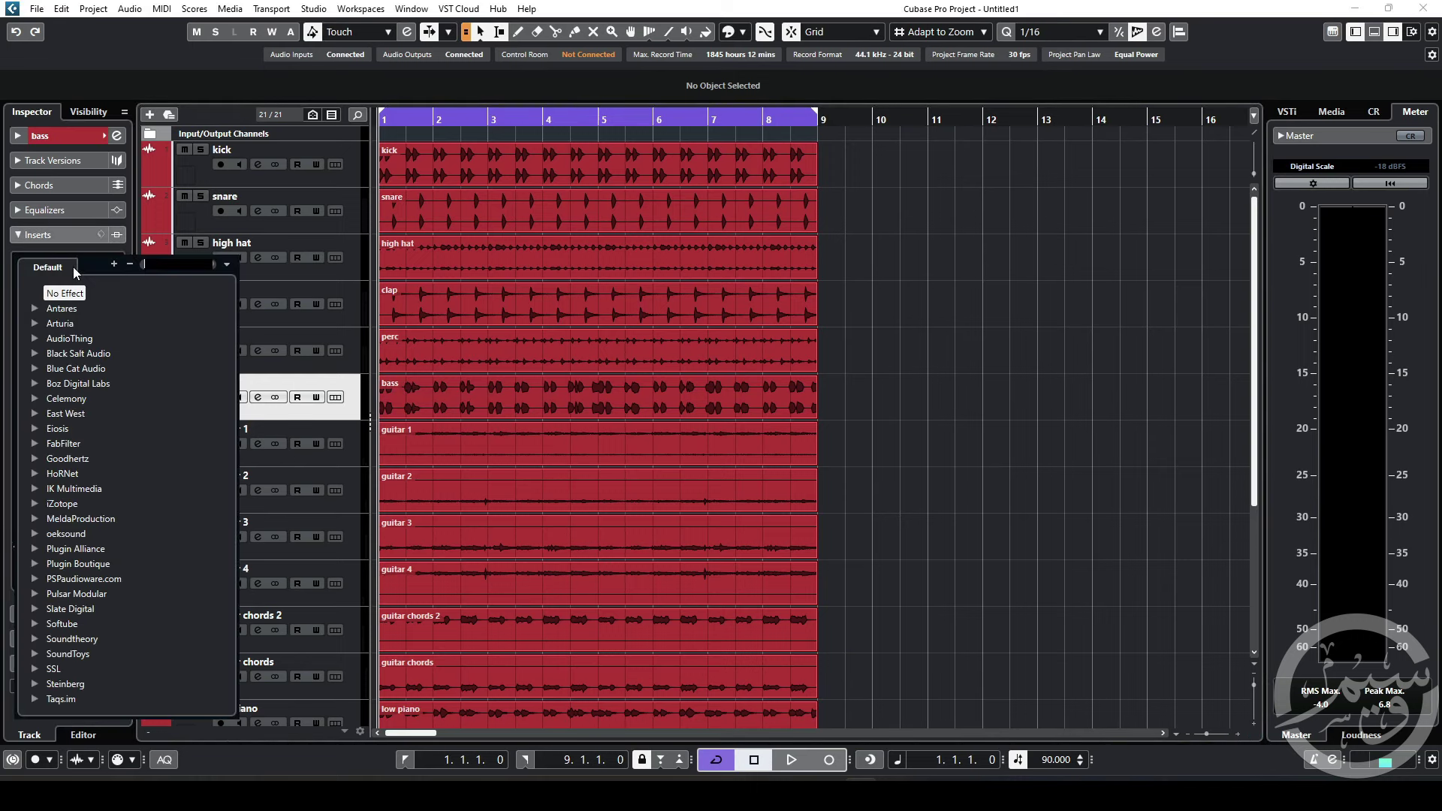
click(63, 445)
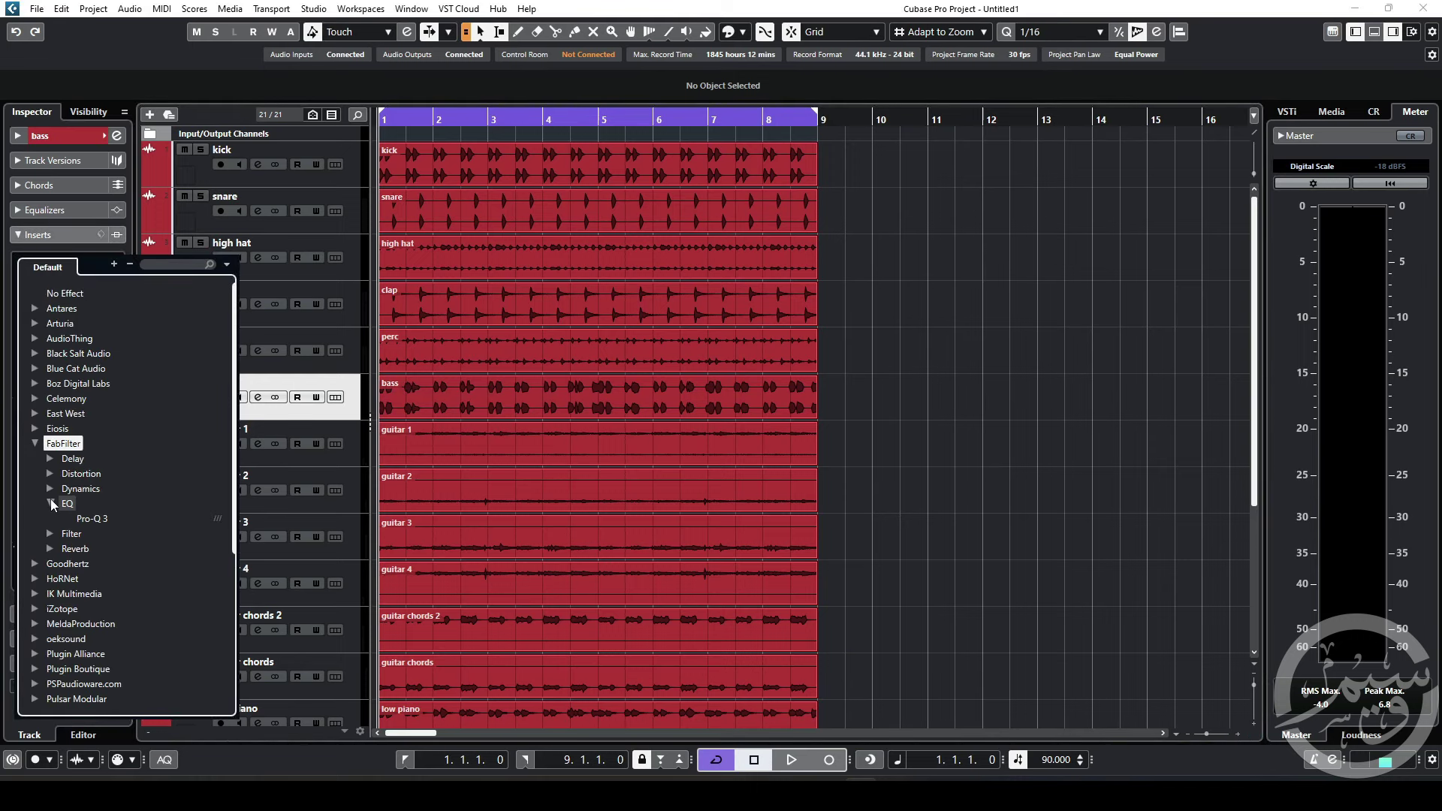
click(51, 490)
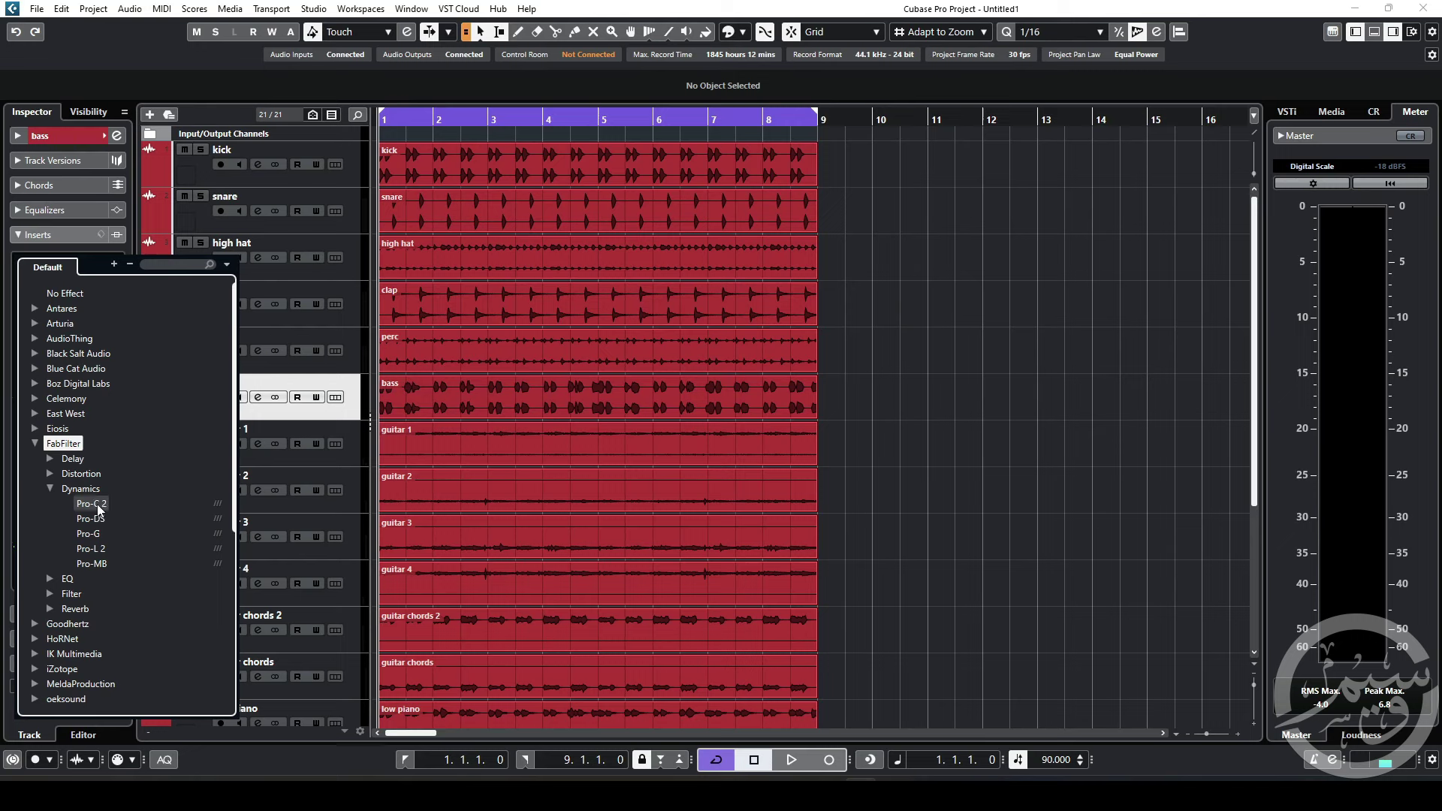
click(96, 503)
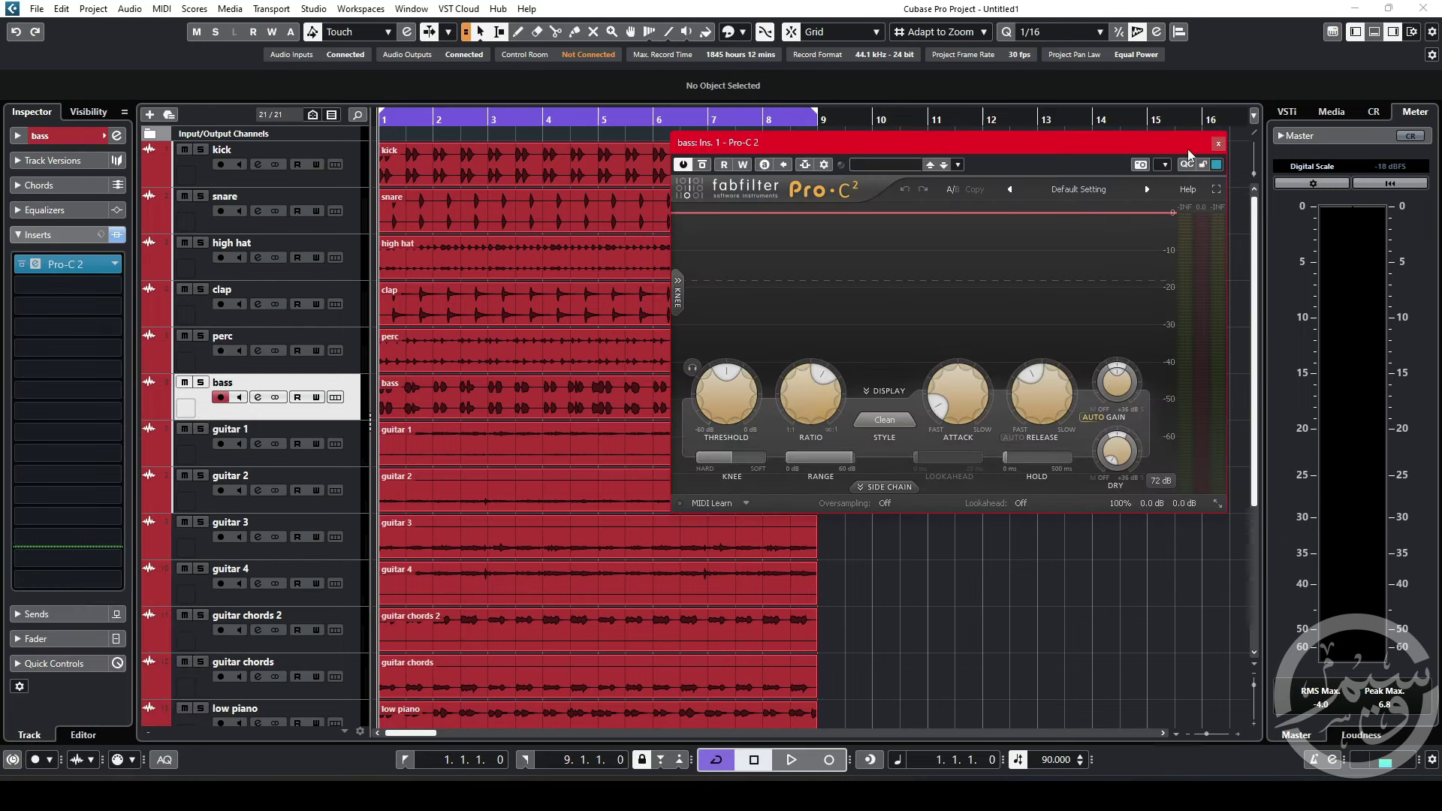
Step: Activate side-chaining on the bass track's Pro-C 2 and add the kick track as its side-chain source
click(804, 165)
click(824, 165)
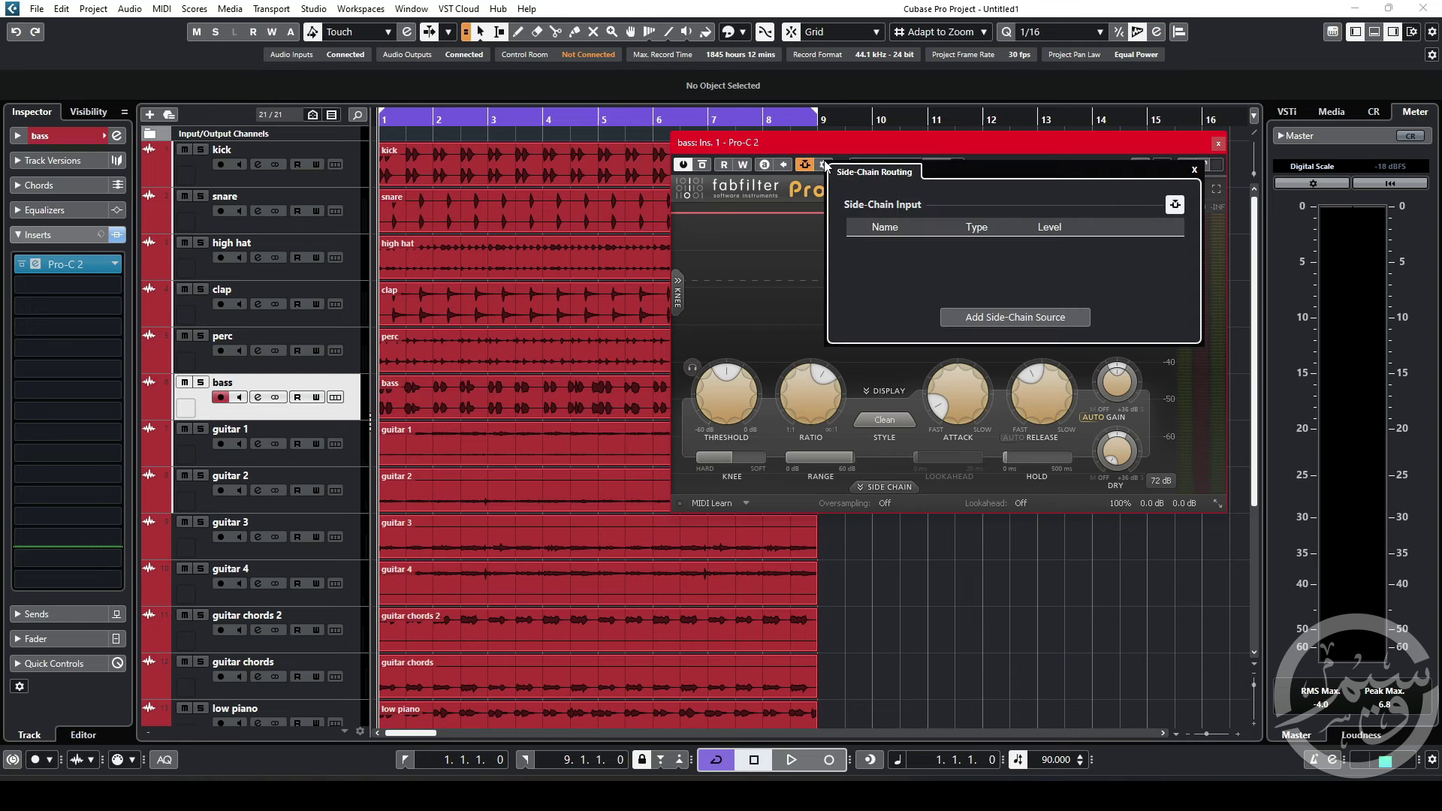
click(1003, 319)
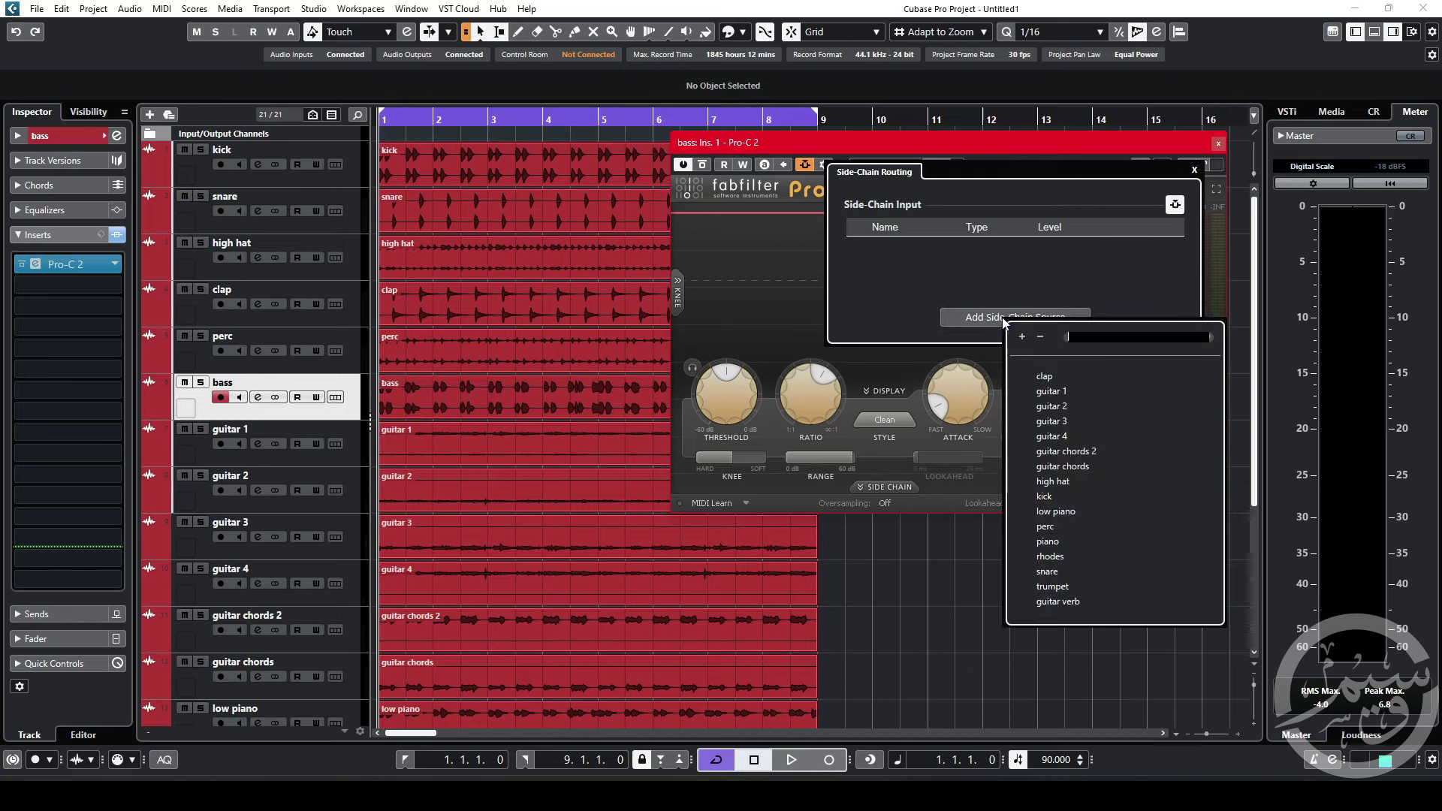
click(1049, 496)
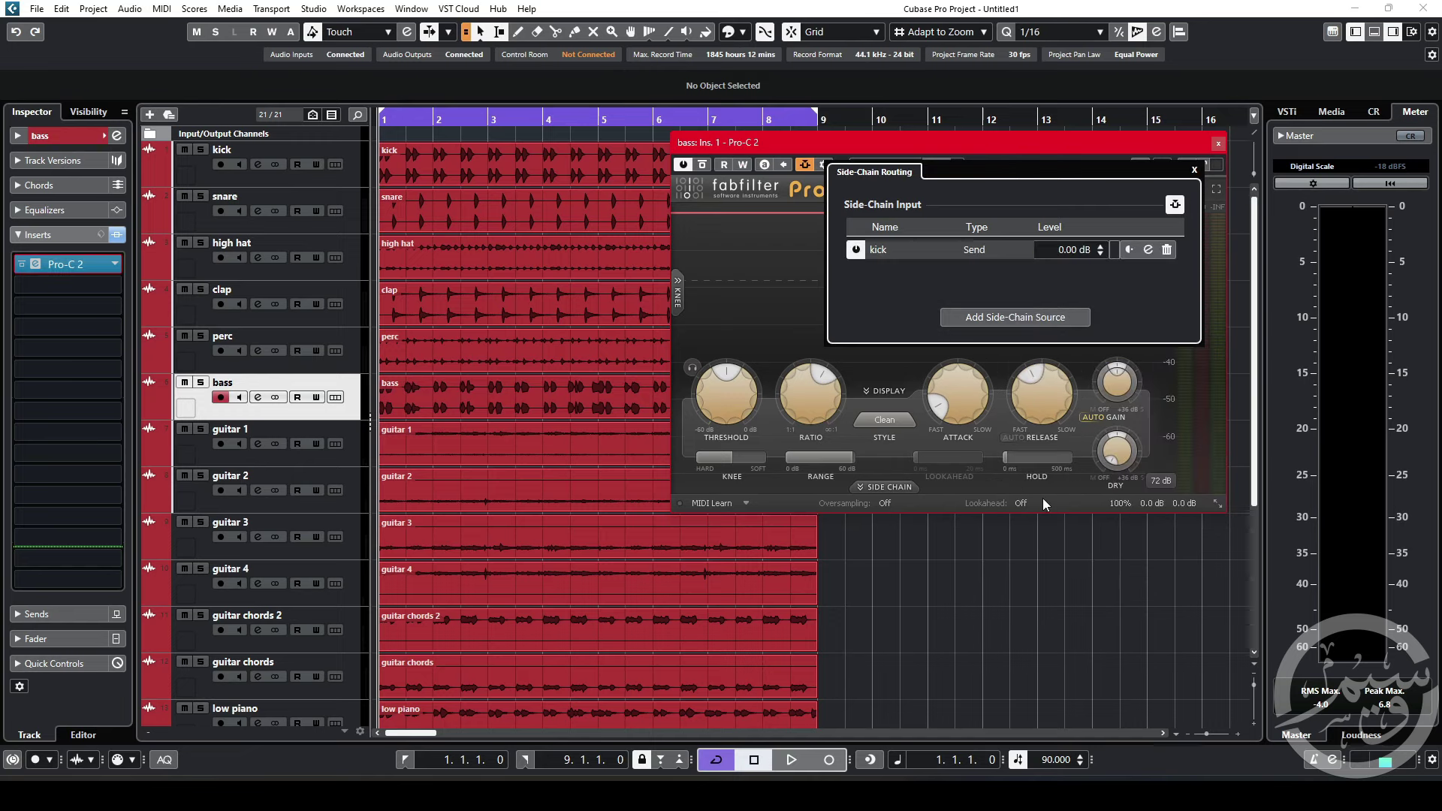
click(1195, 171)
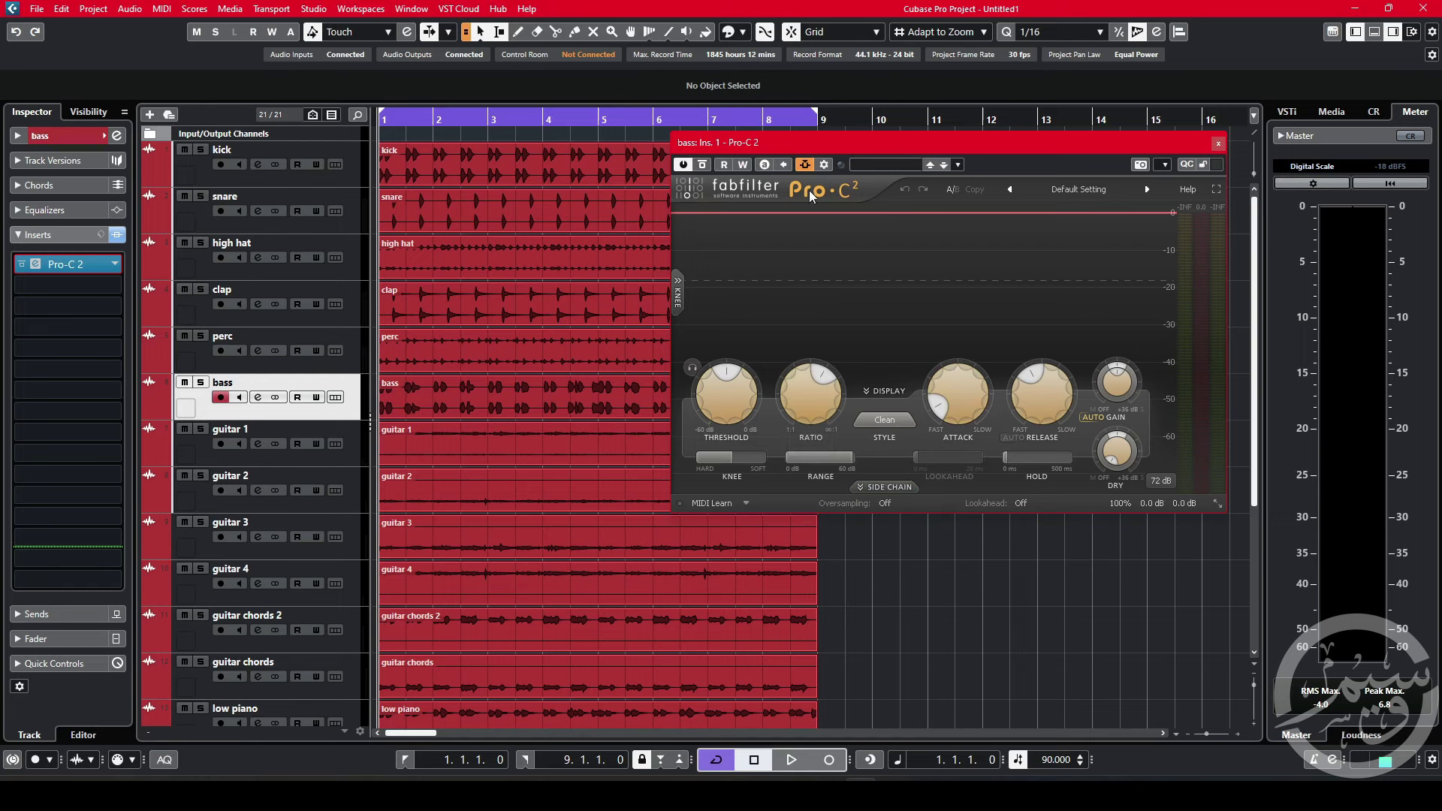
Step: Expand Pro-C 2's side-chain section and set the trigger input to external
drag(844, 143, 821, 136)
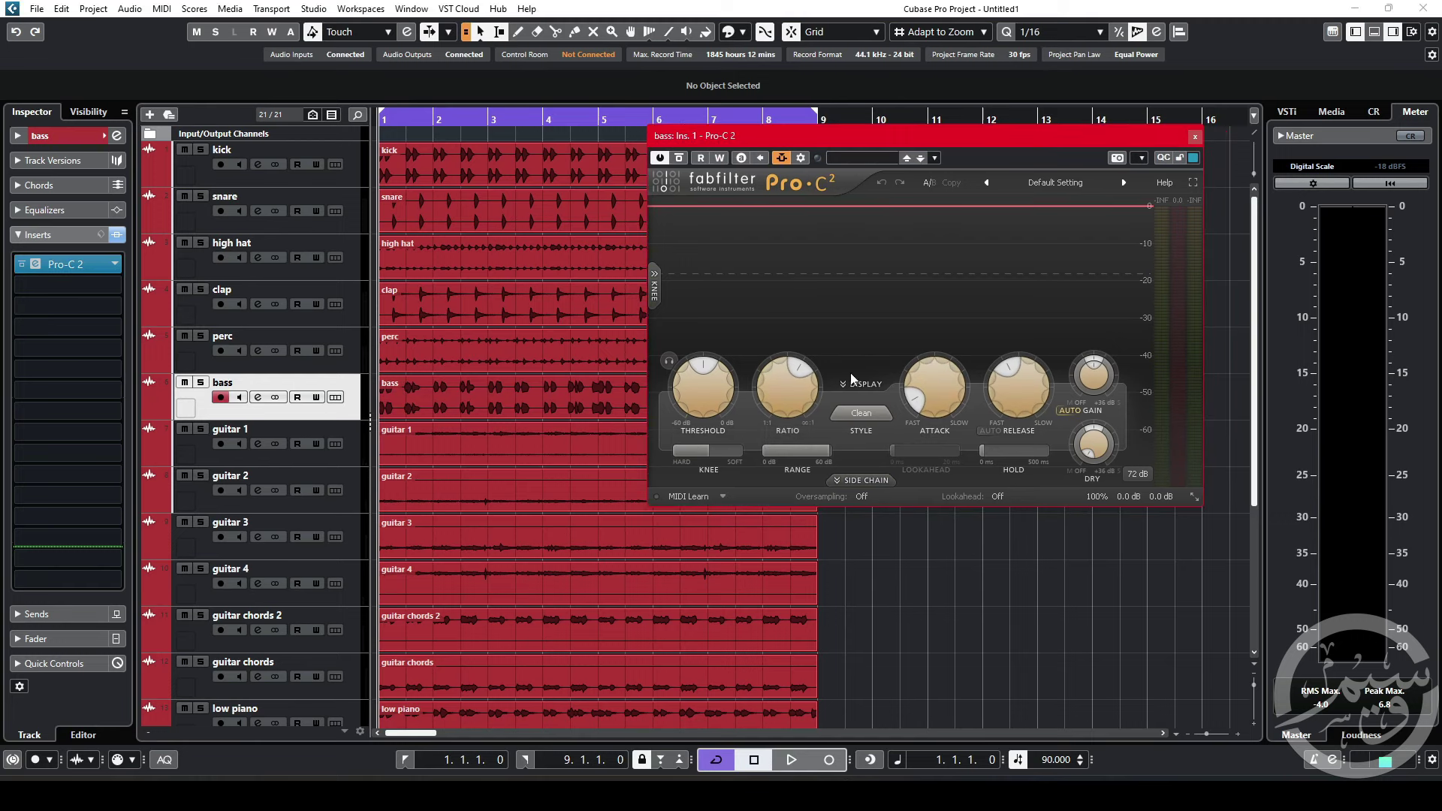
click(857, 479)
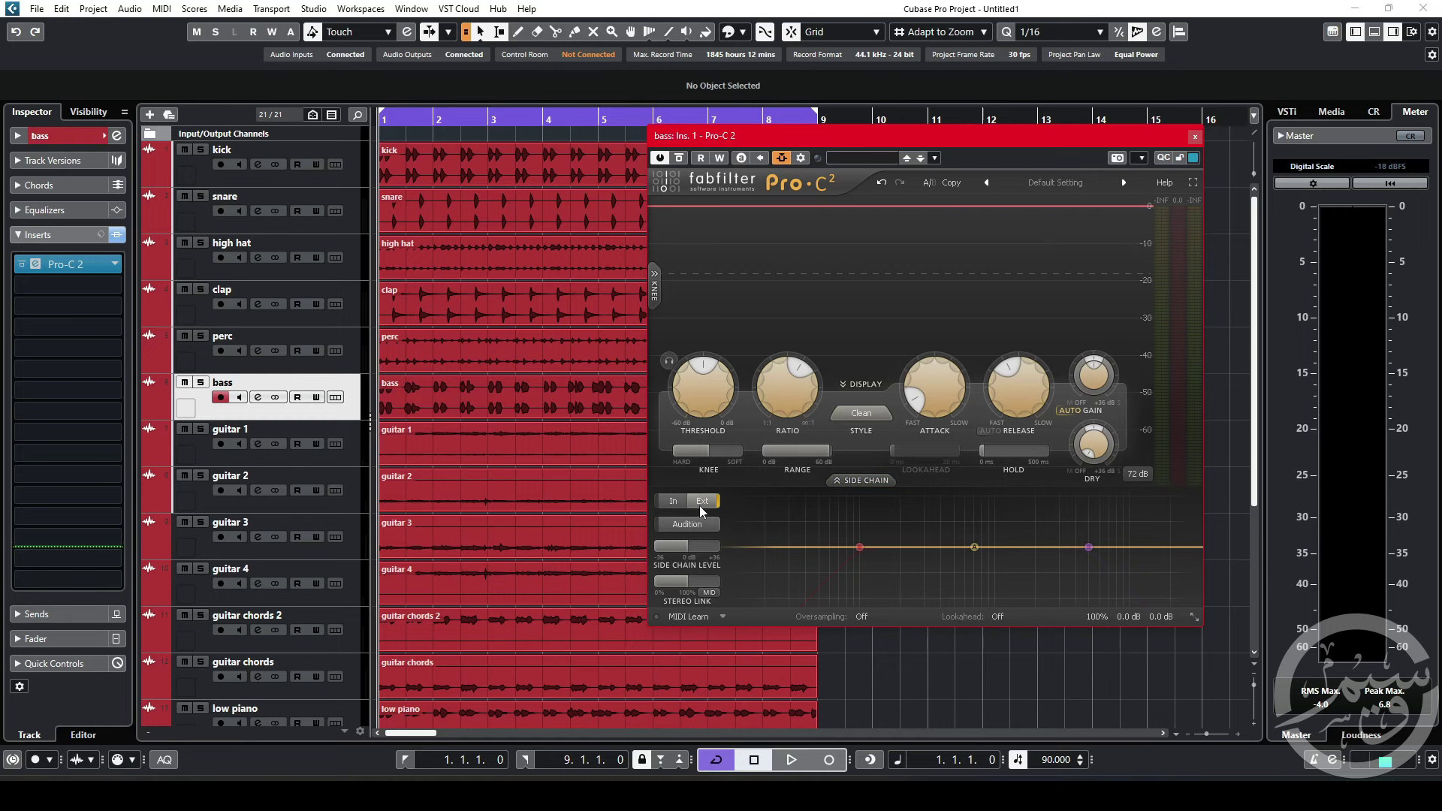
click(458, 337)
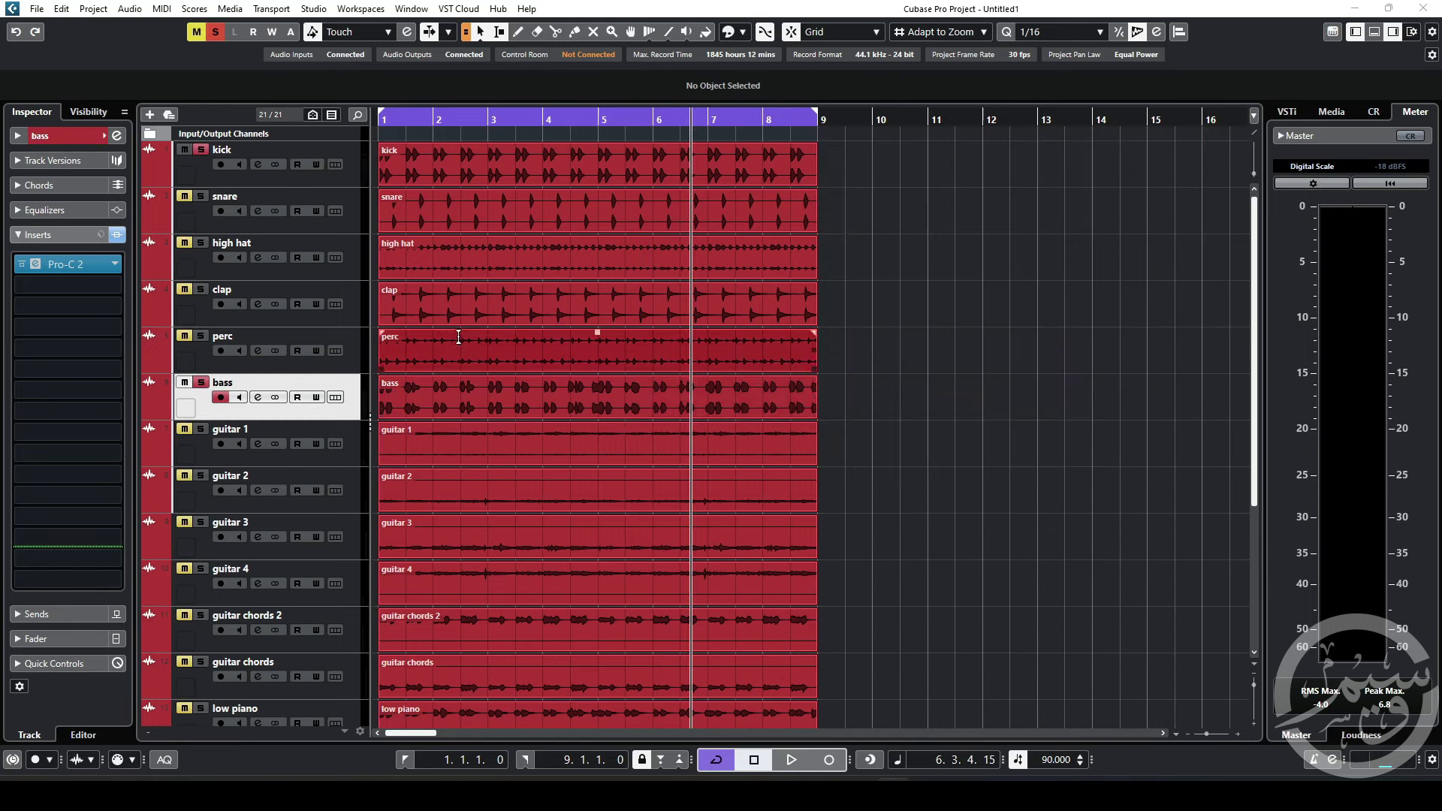
Step: Reopen the bass track's Pro-C 2 and play the soloed bass with and without the kick to compare the side-chain compression
click(35, 264)
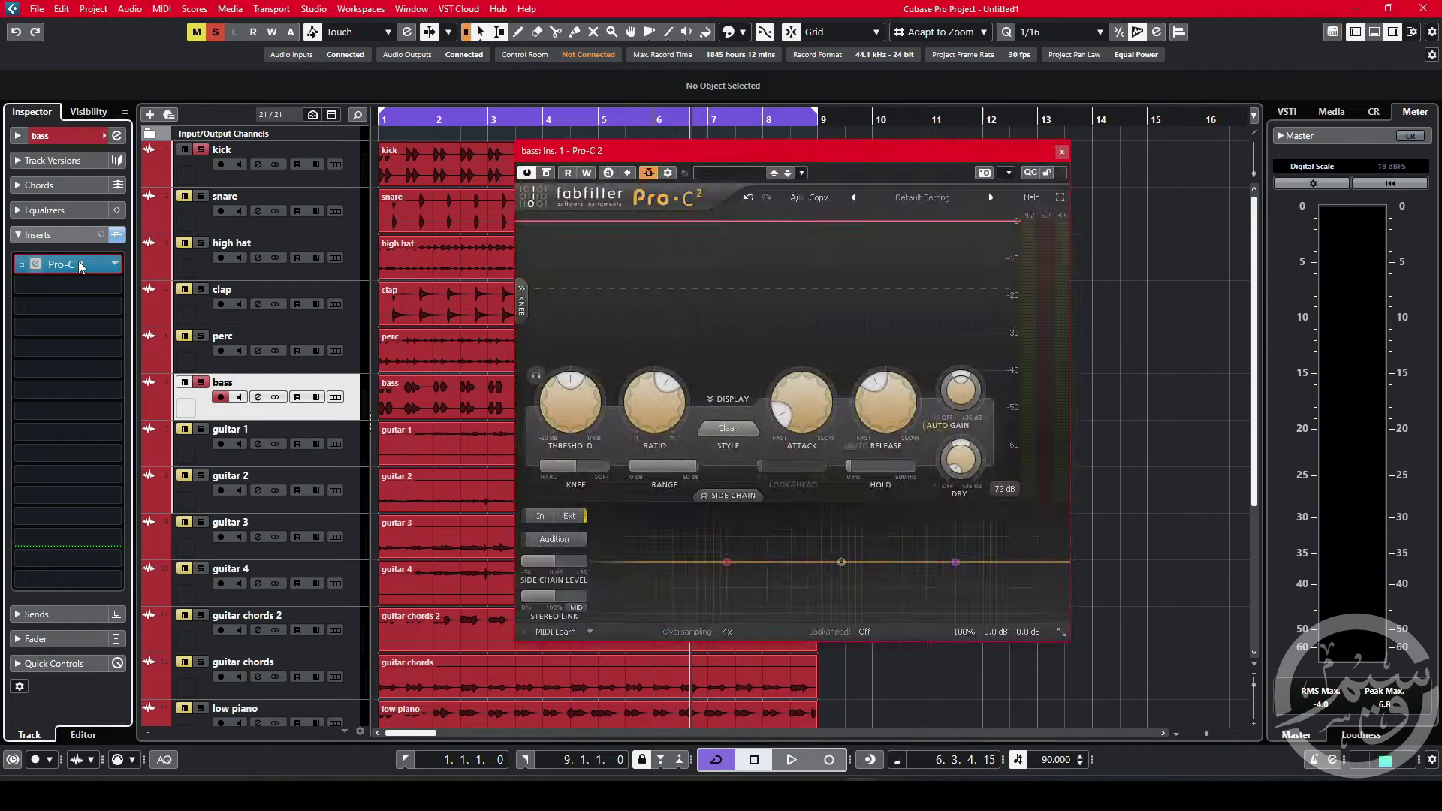
click(35, 263)
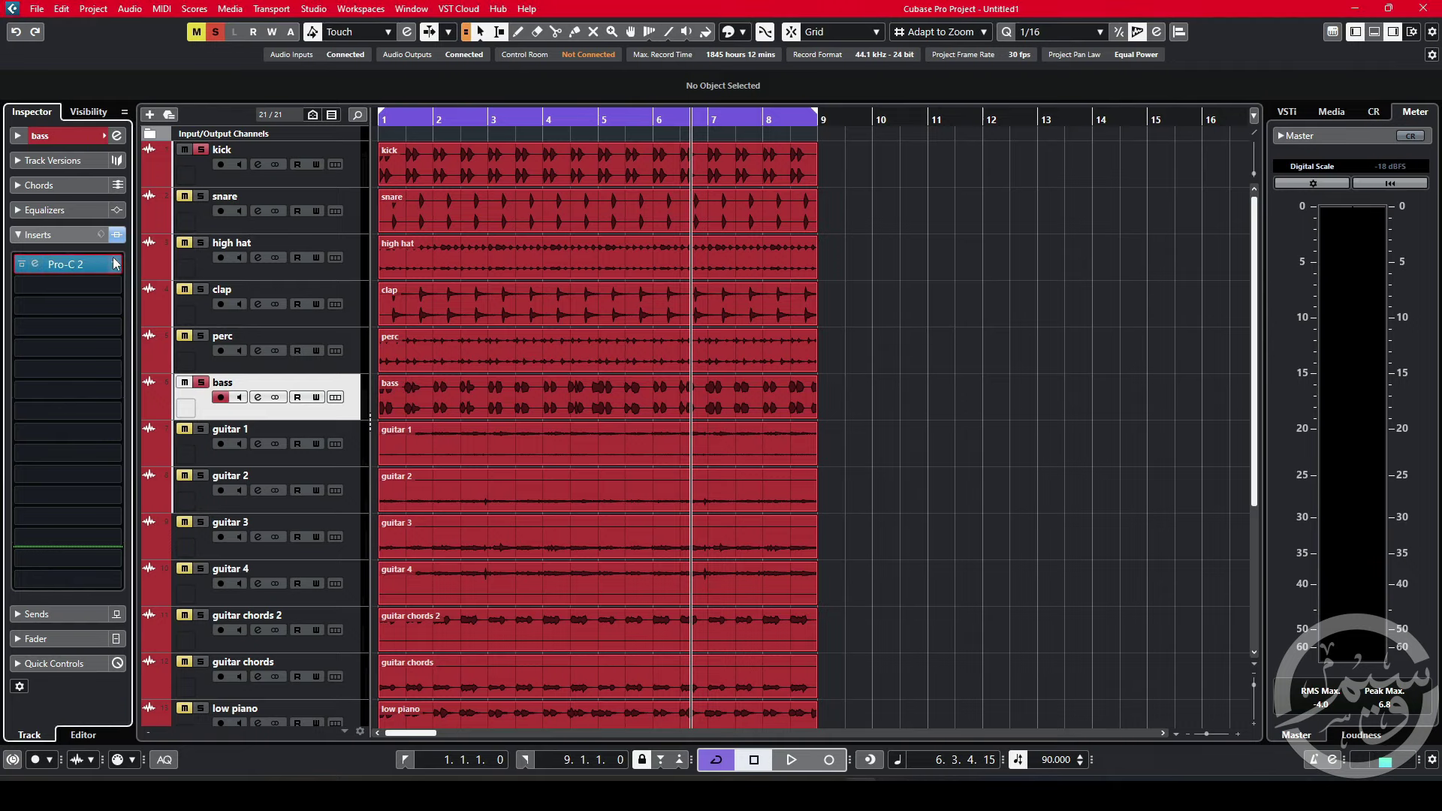
click(68, 265)
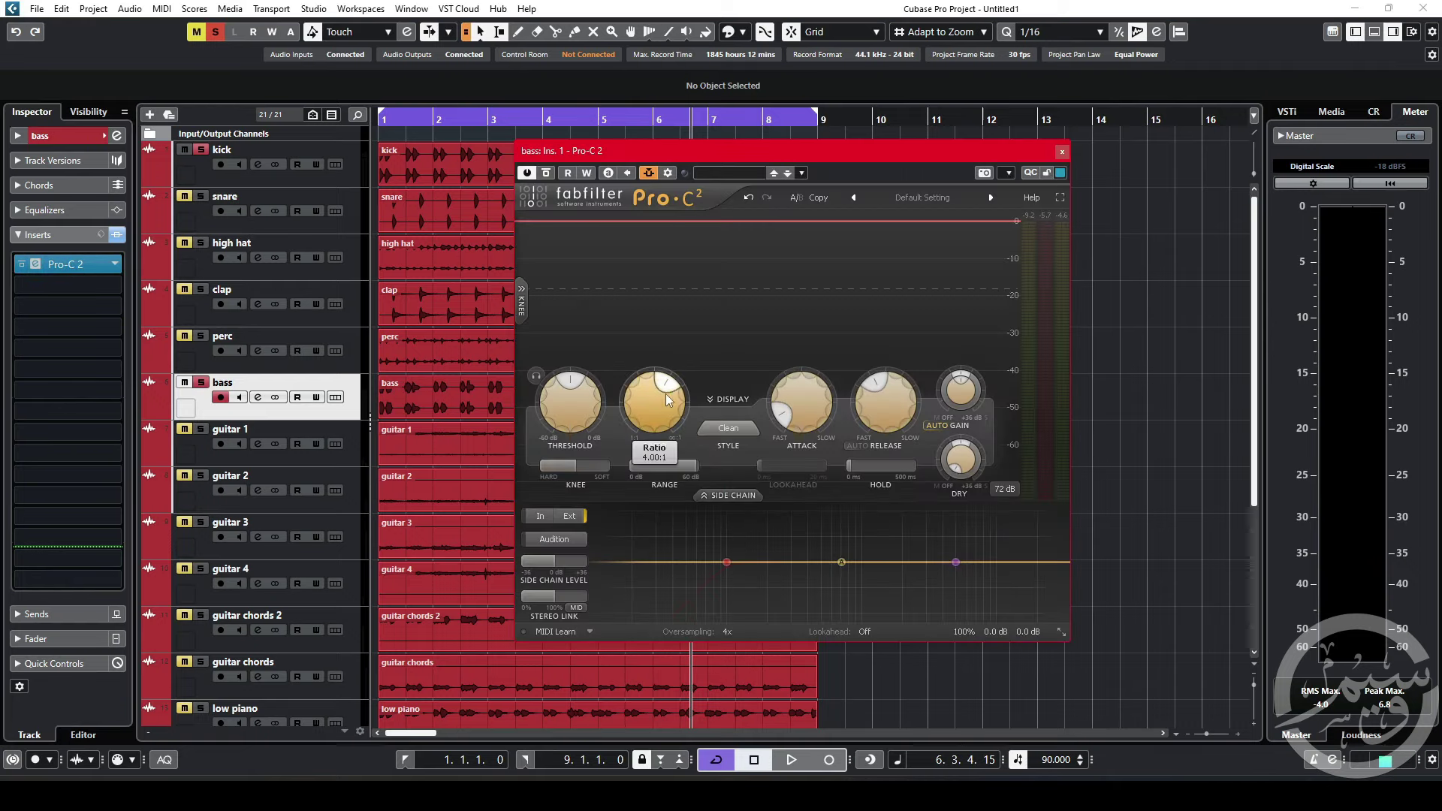
key(space)
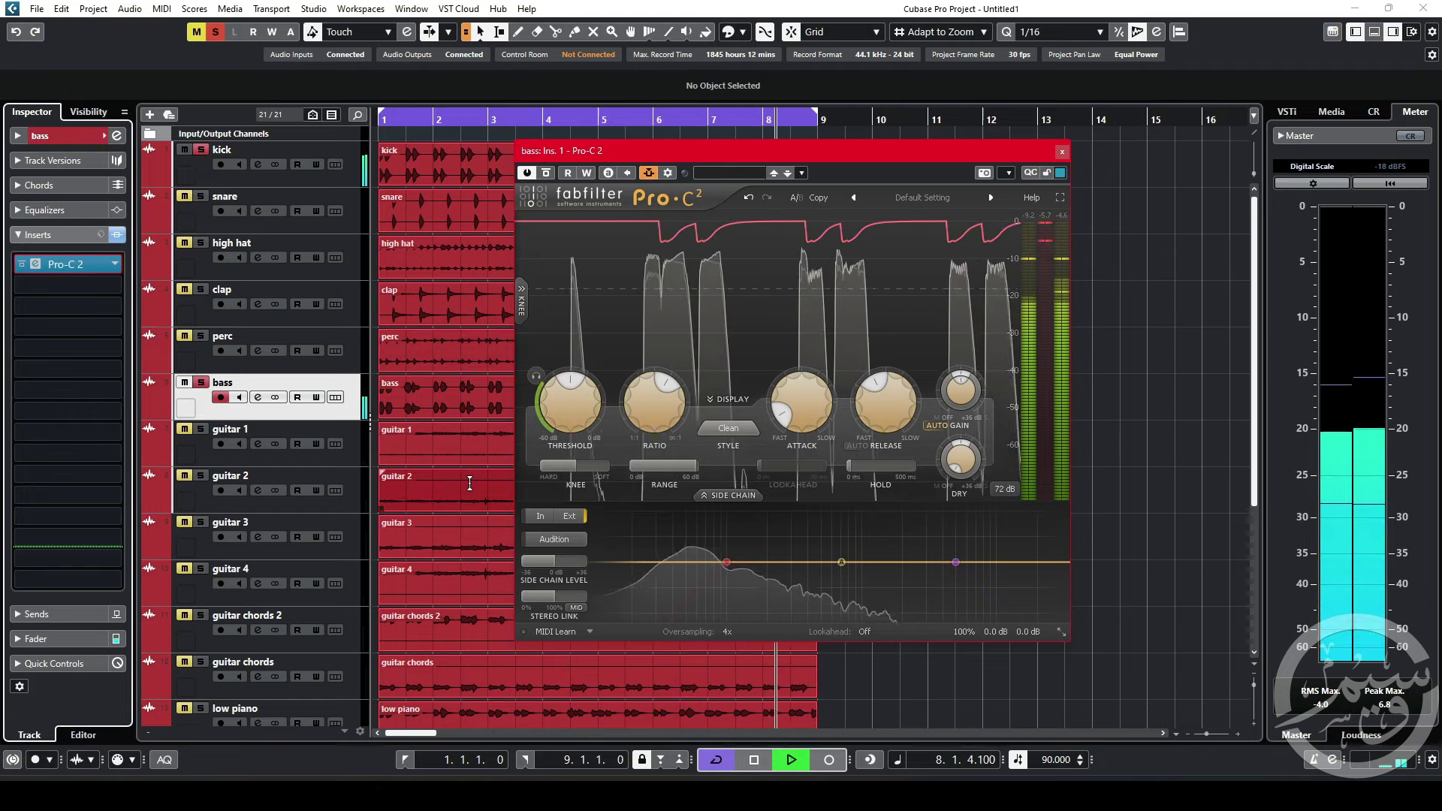
key(space)
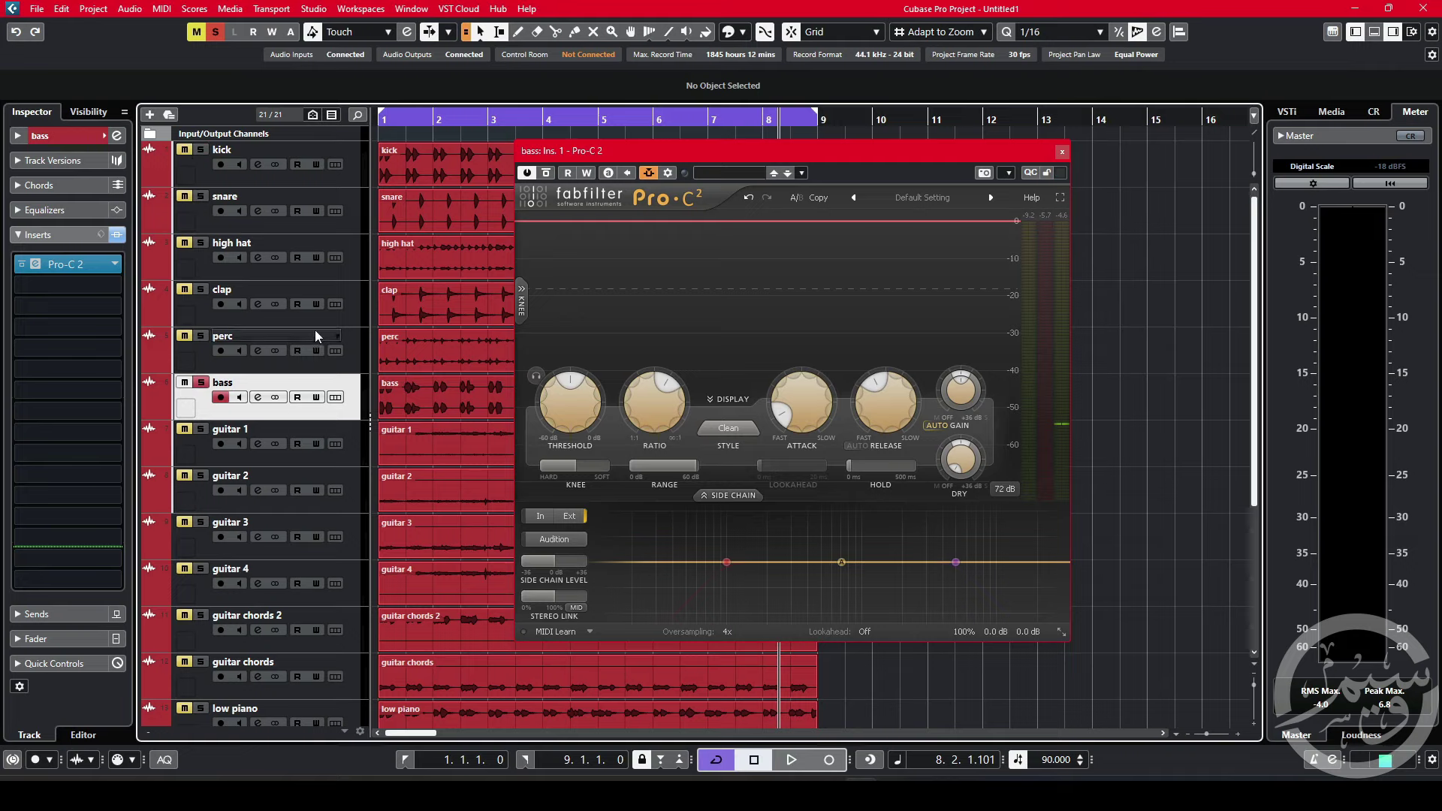
key(space)
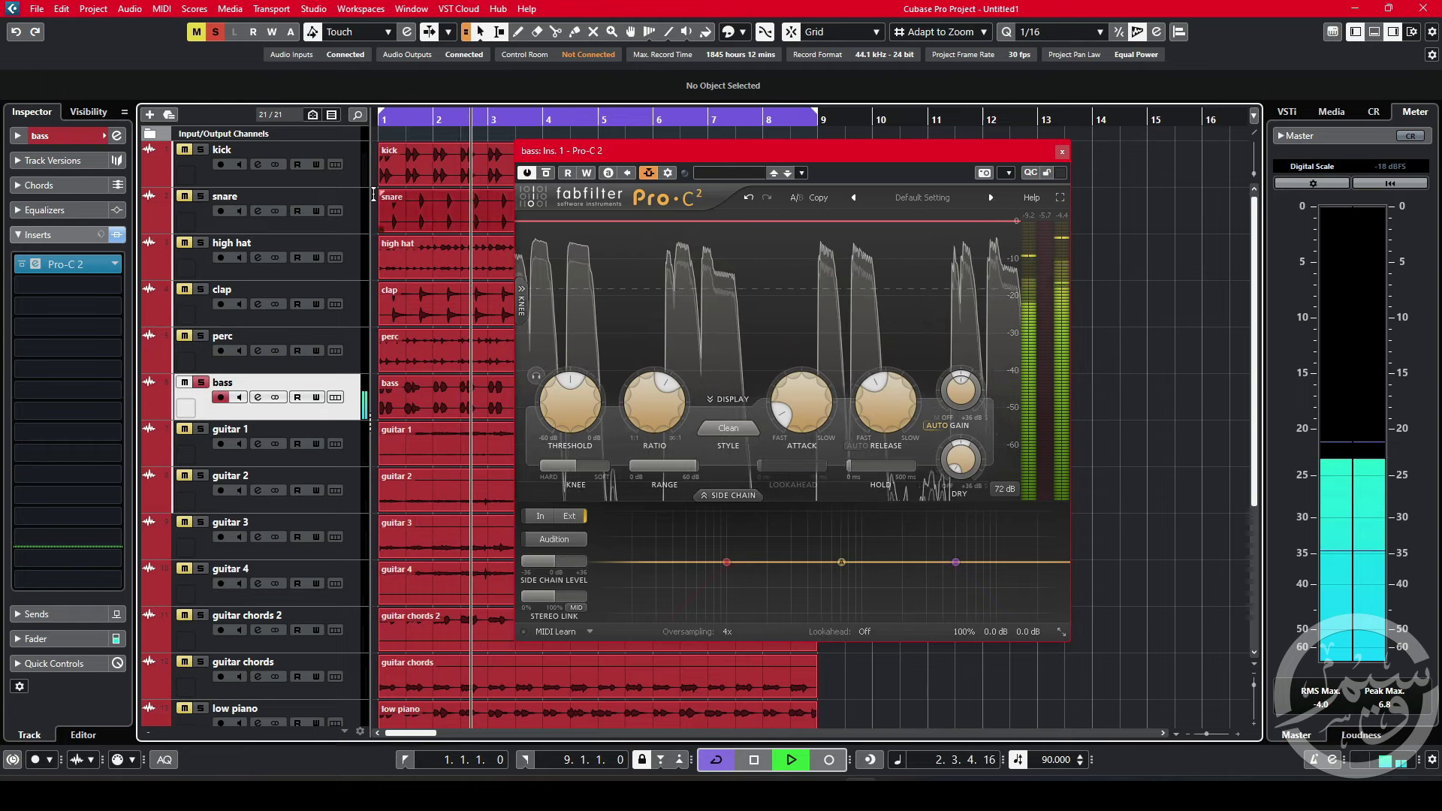
key(space)
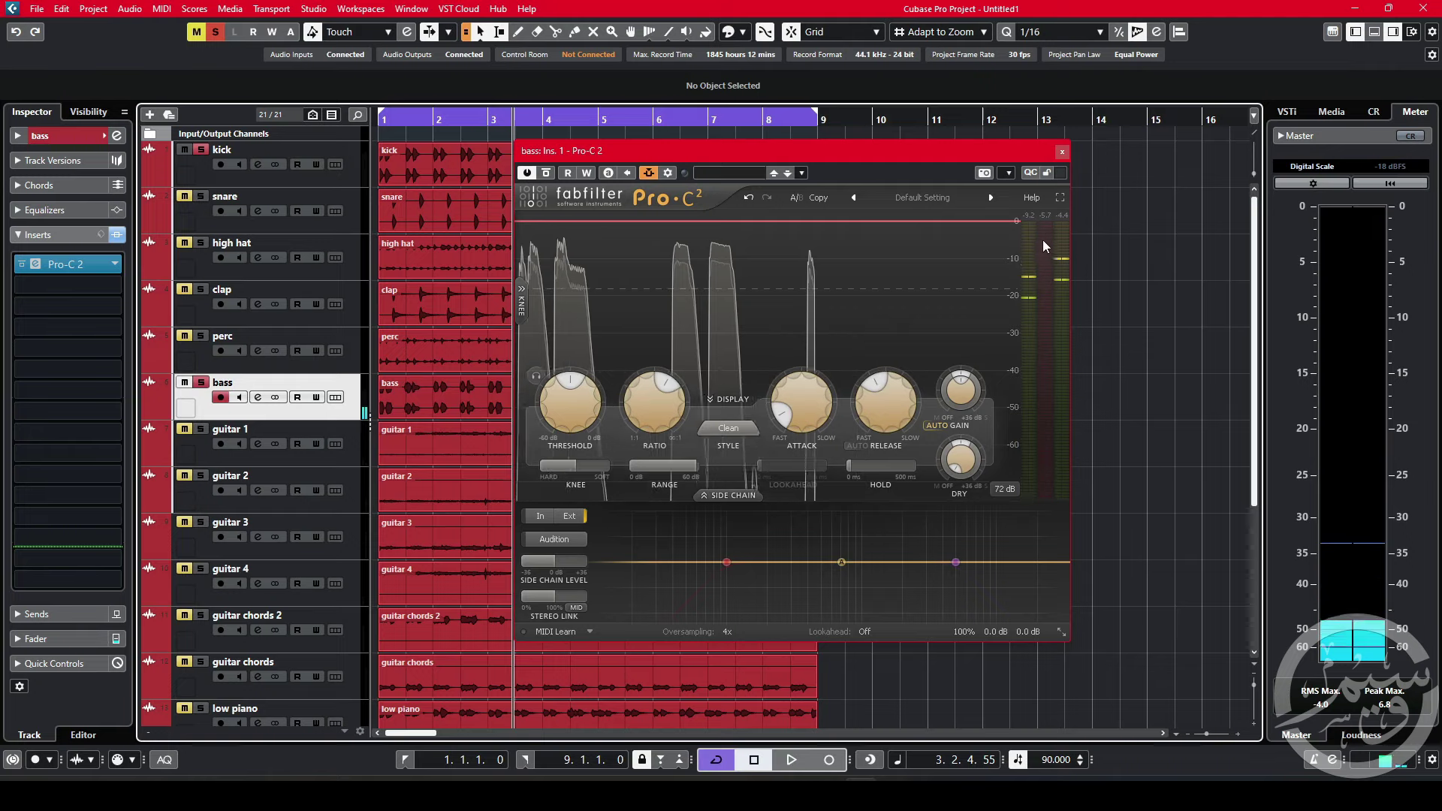
key(space)
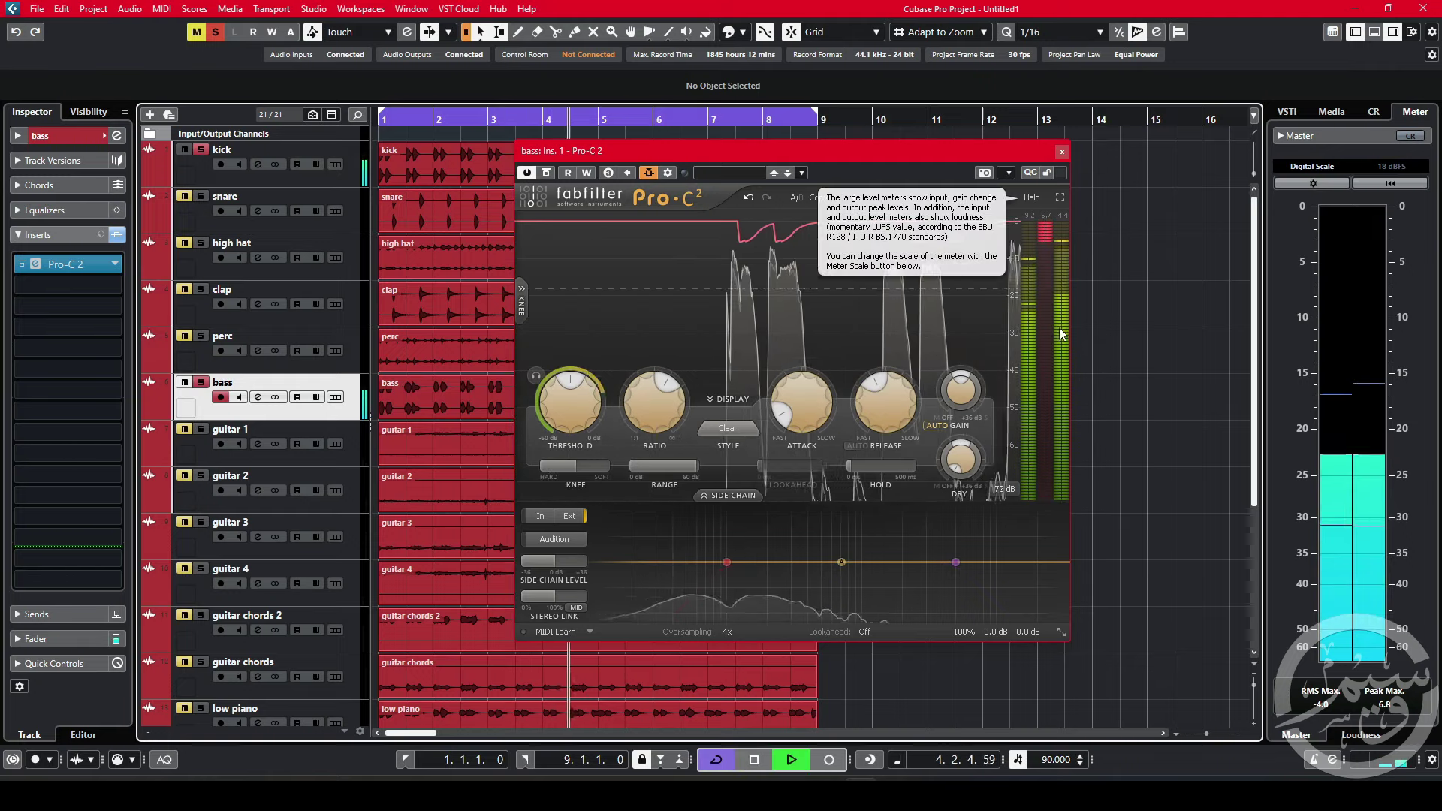
click(183, 152)
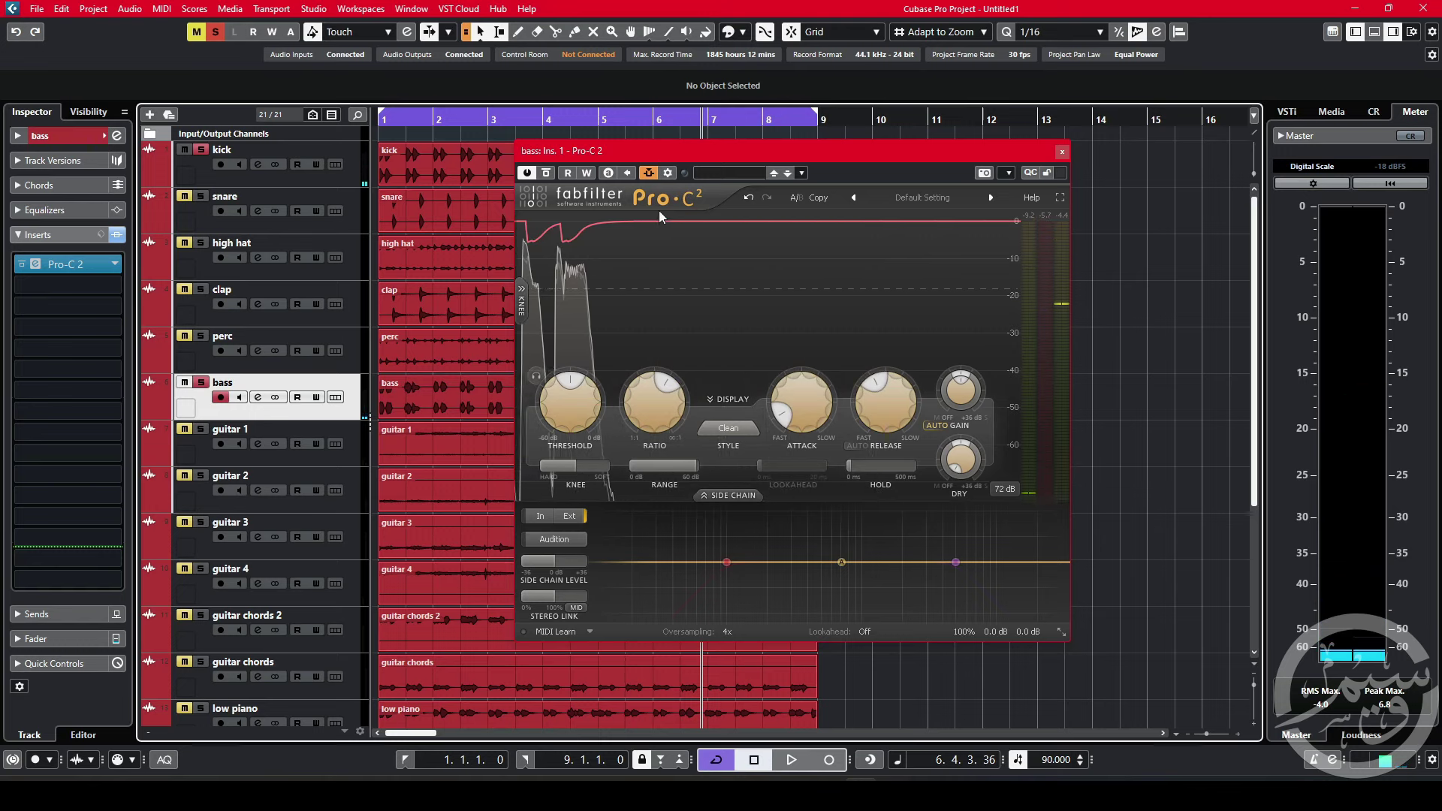
Step: Review which tracks can be added as further side-chain sources for Pro-C 2, then close the routing settings
click(668, 173)
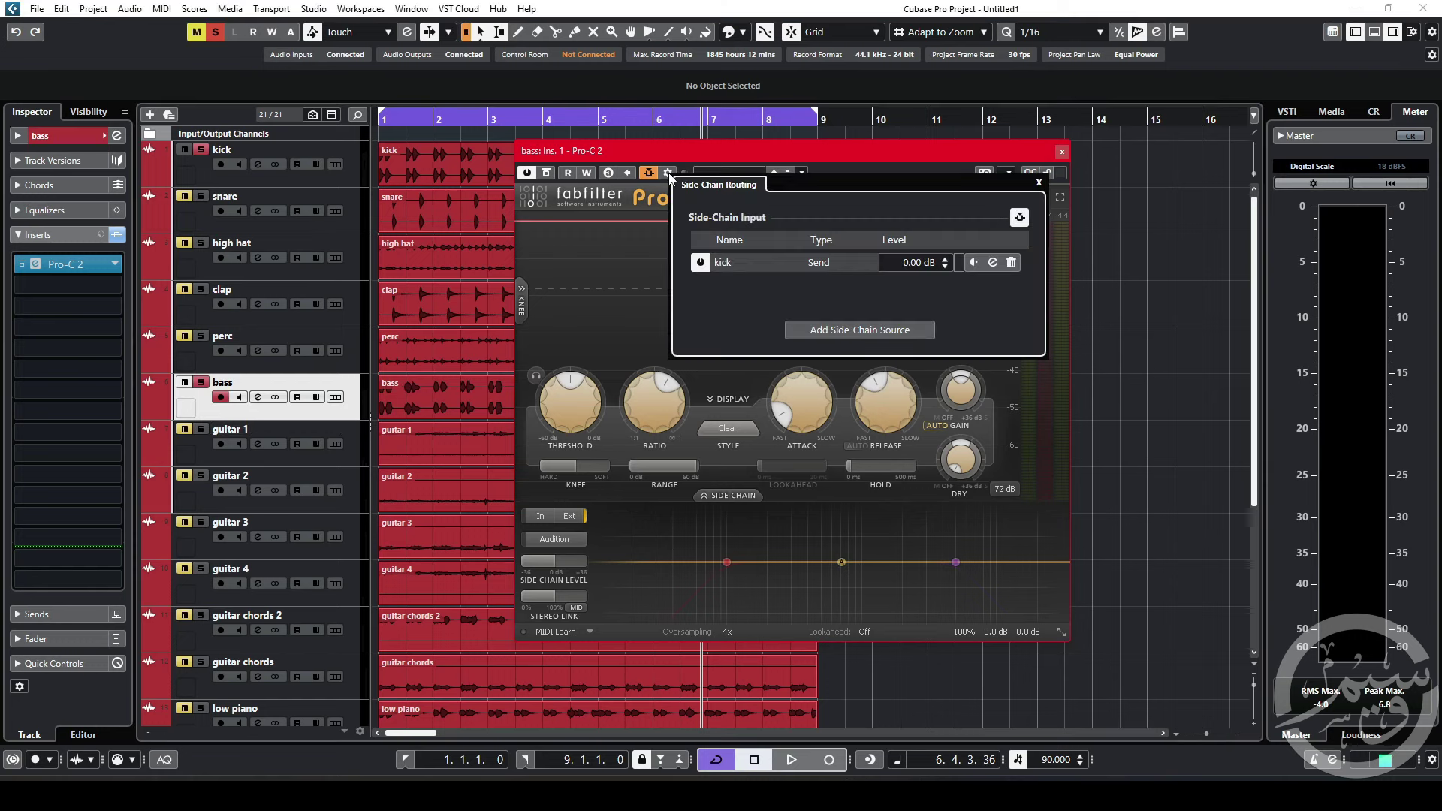
click(840, 334)
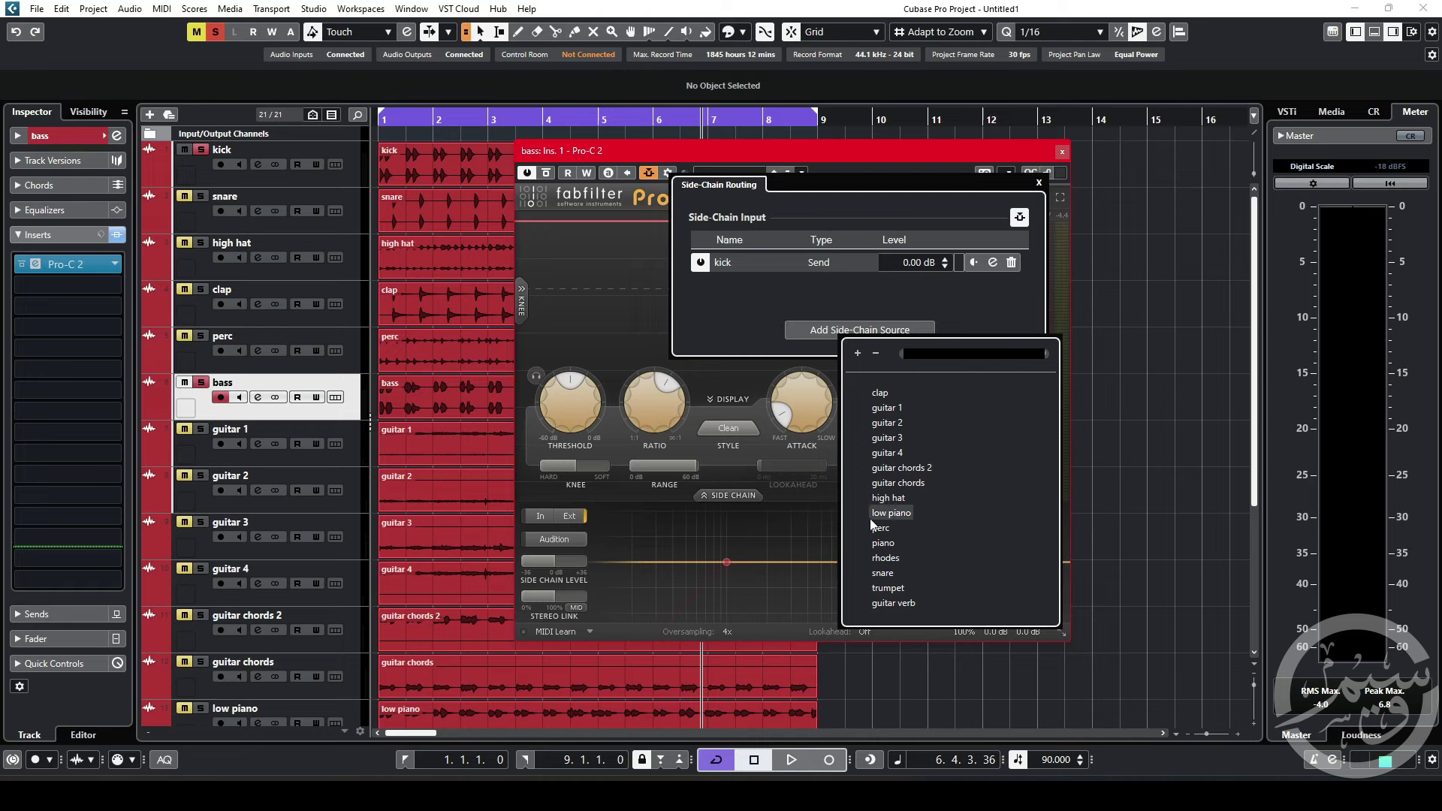
click(860, 295)
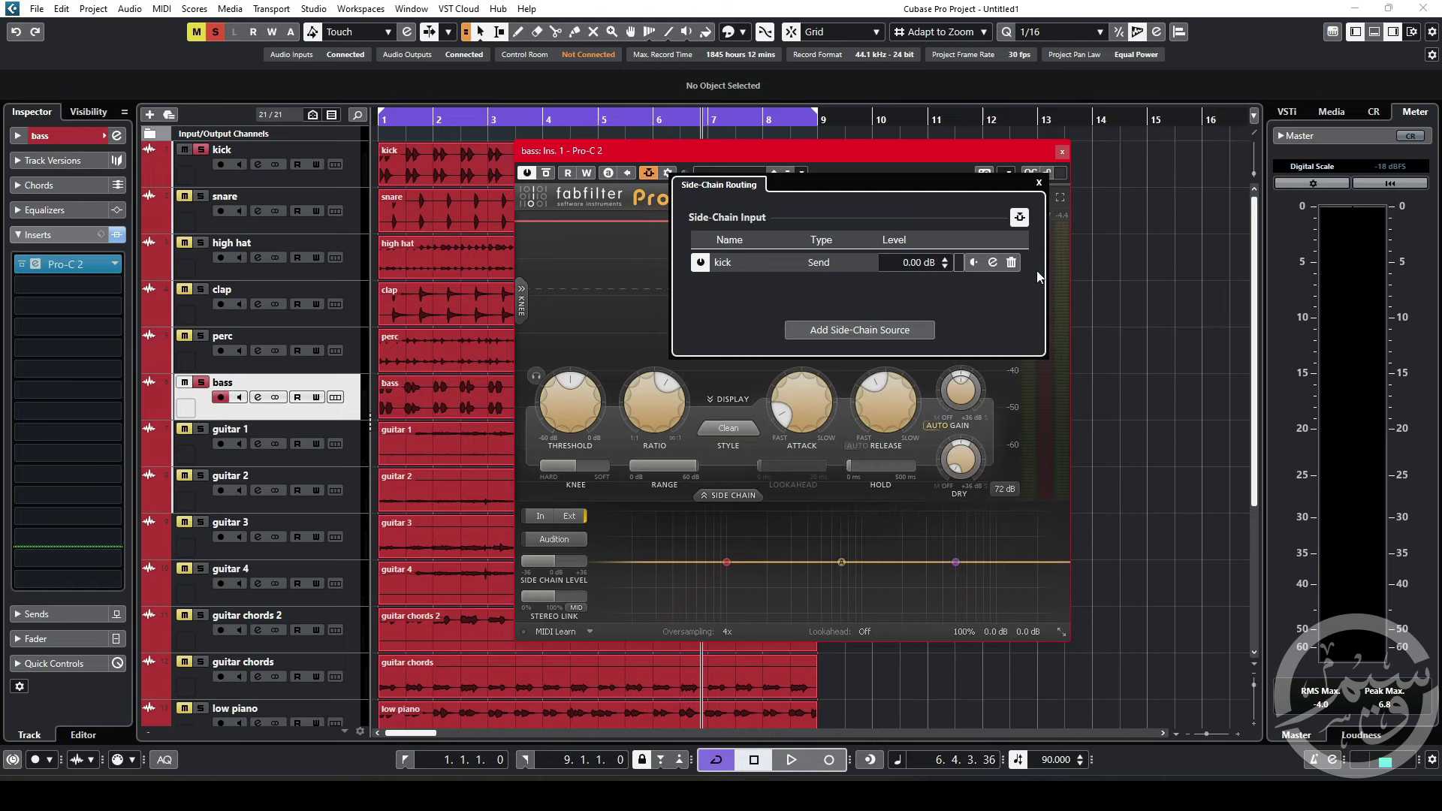
click(1039, 183)
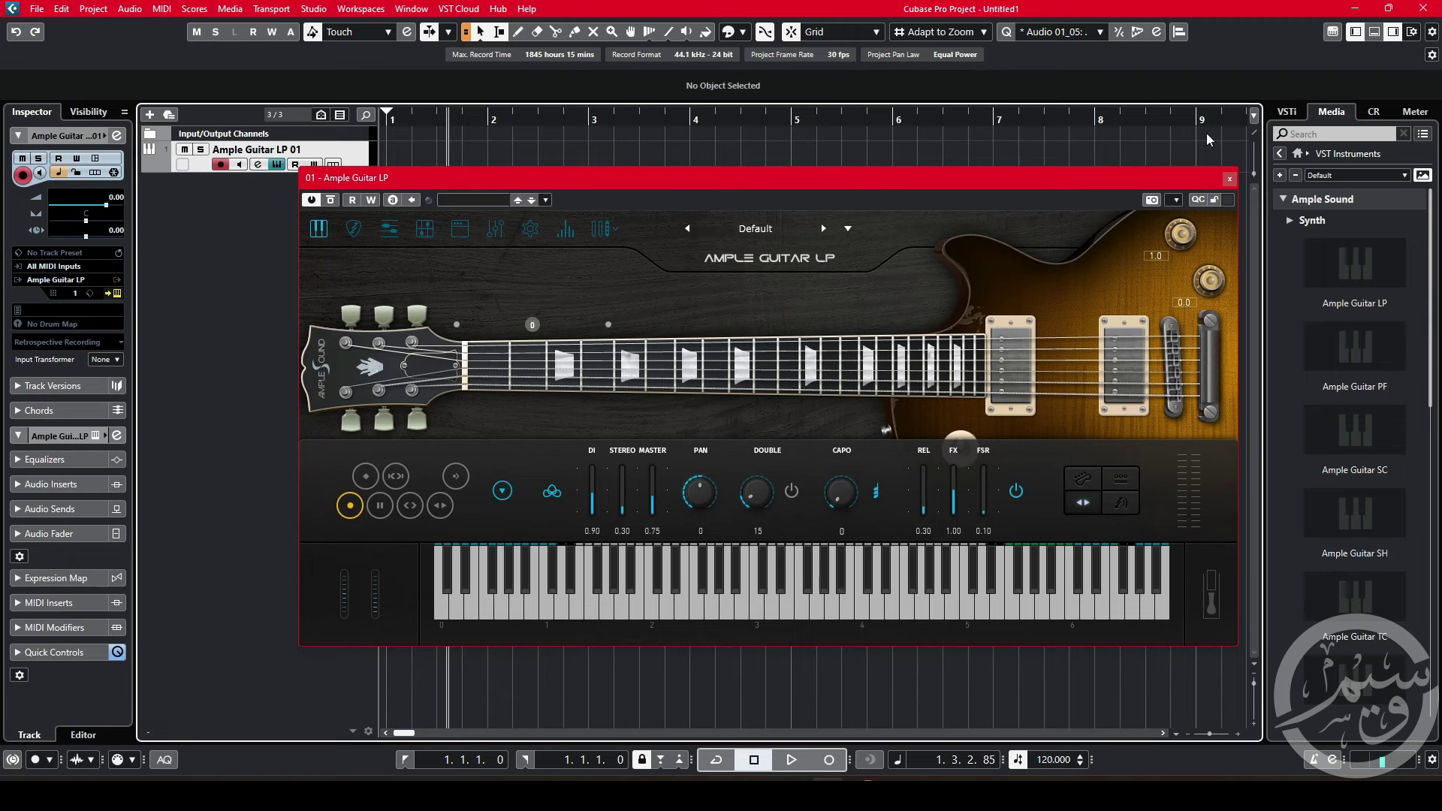
Step: Examine Ample Guitar LP's playing articulations, including Hammer-On And Pull-Off, and close the instrument window
click(1285, 201)
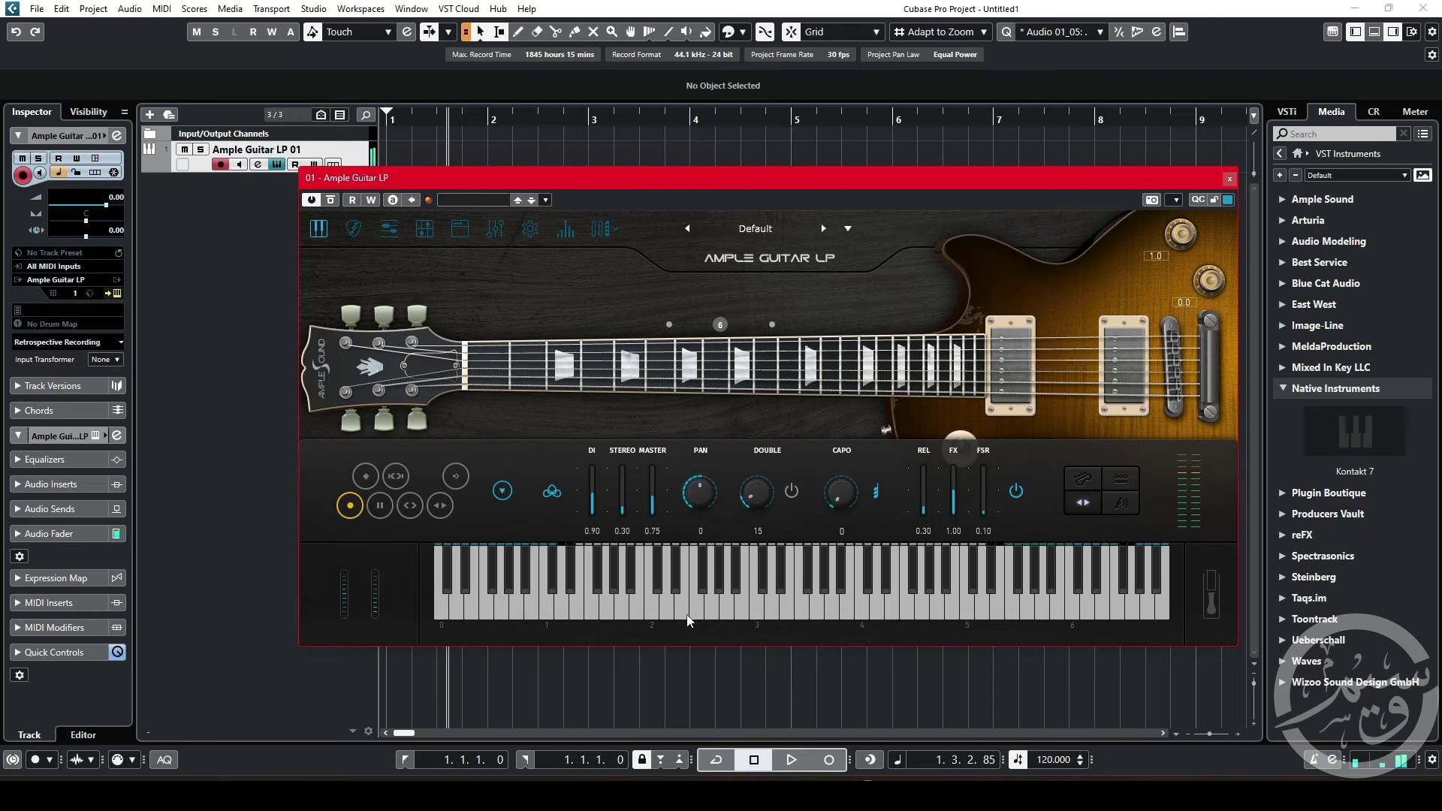
click(366, 476)
click(440, 506)
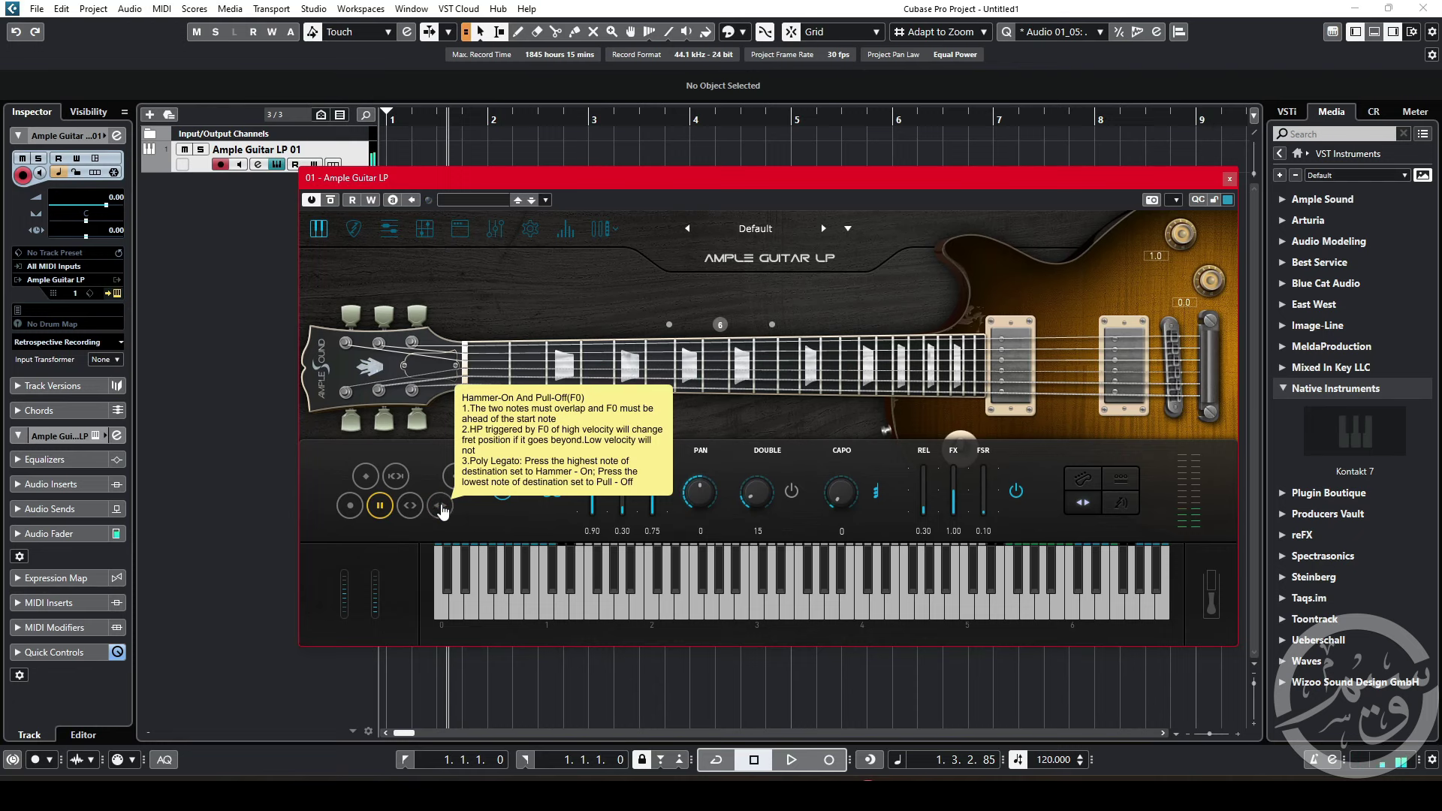
click(357, 507)
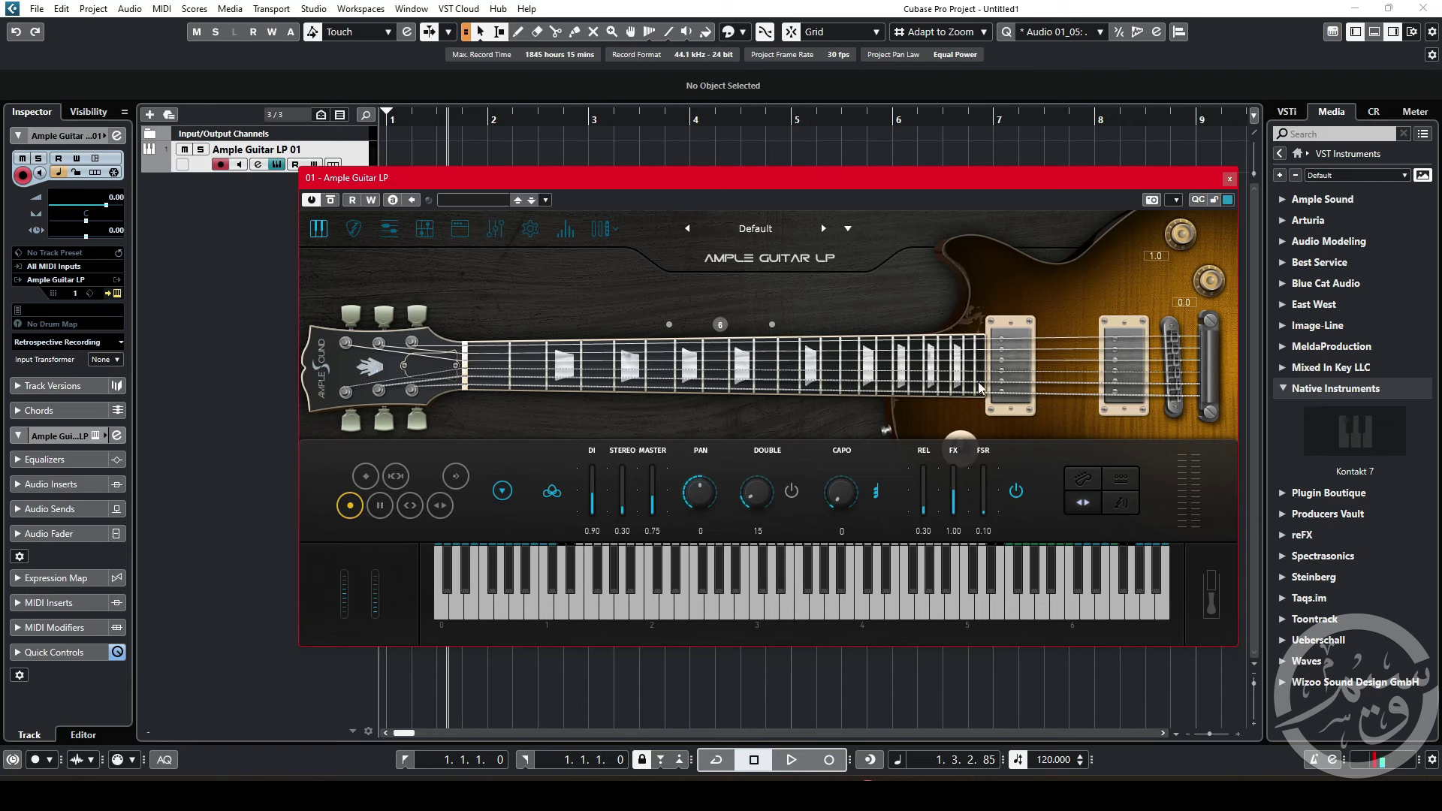
click(1230, 178)
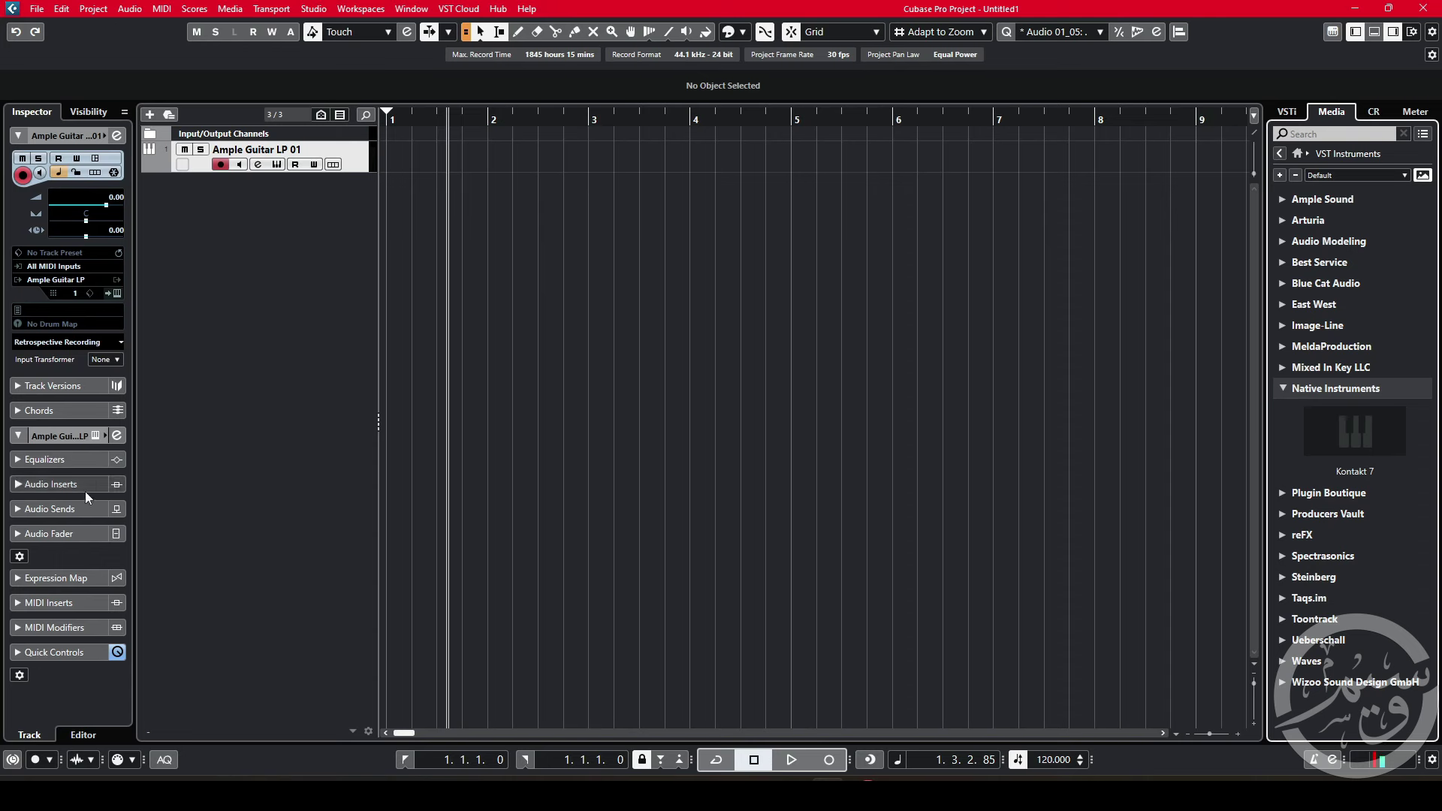
Step: Create a new expression map named "ample guitar LP" in the Expression Map Setup for the Ample Guitar LP 01 track
click(54, 578)
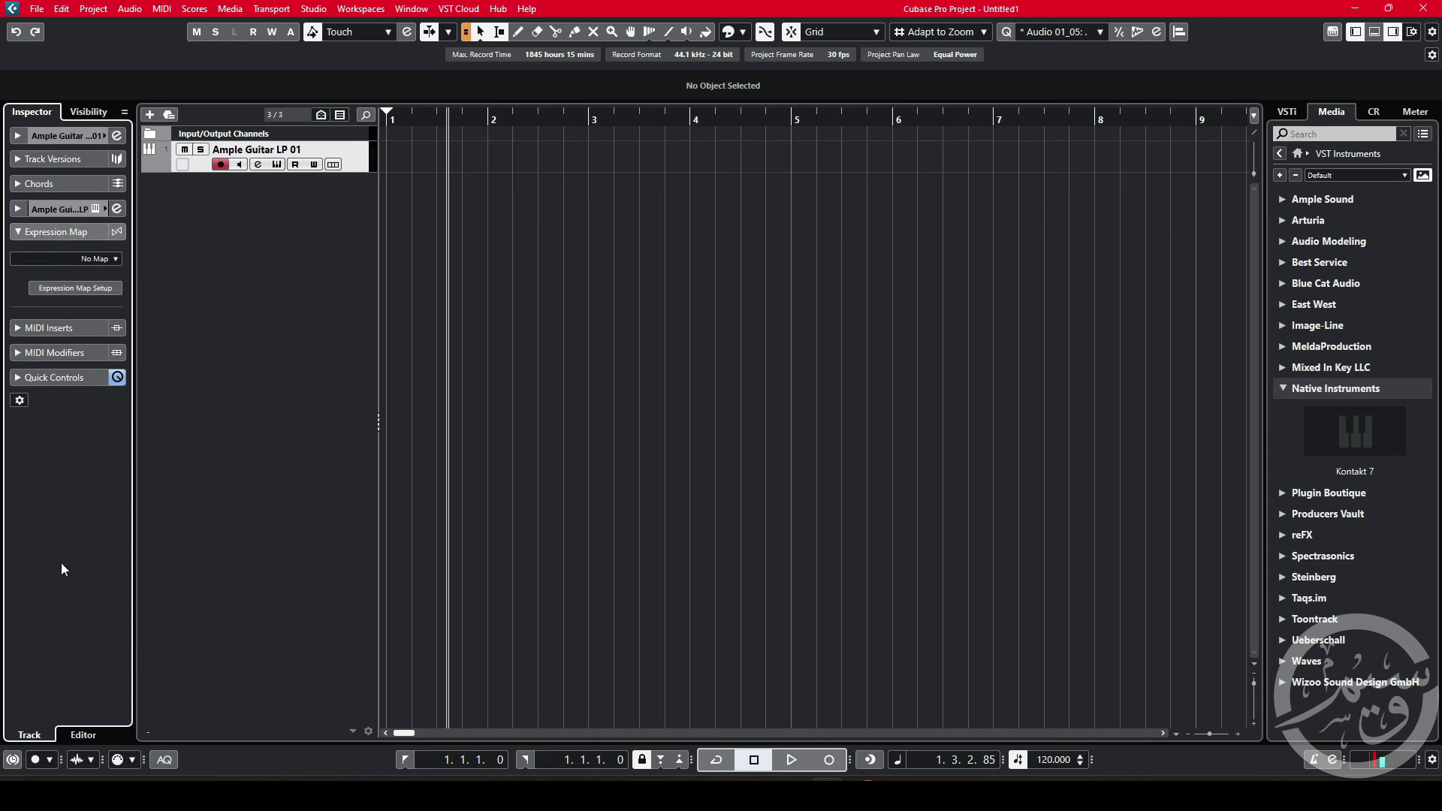
click(109, 258)
click(109, 258)
click(92, 290)
drag(448, 304, 547, 142)
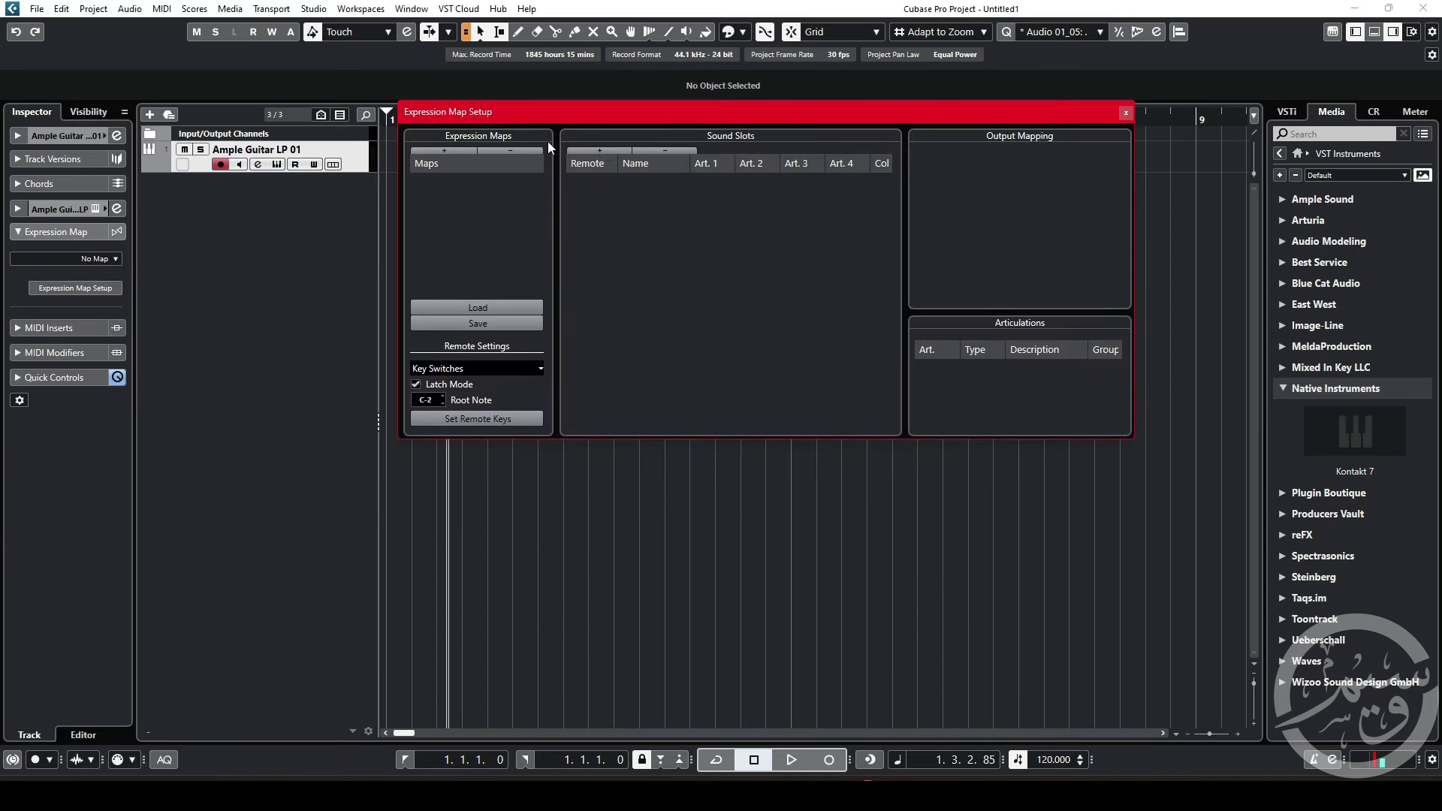
click(443, 152)
double_click(460, 181)
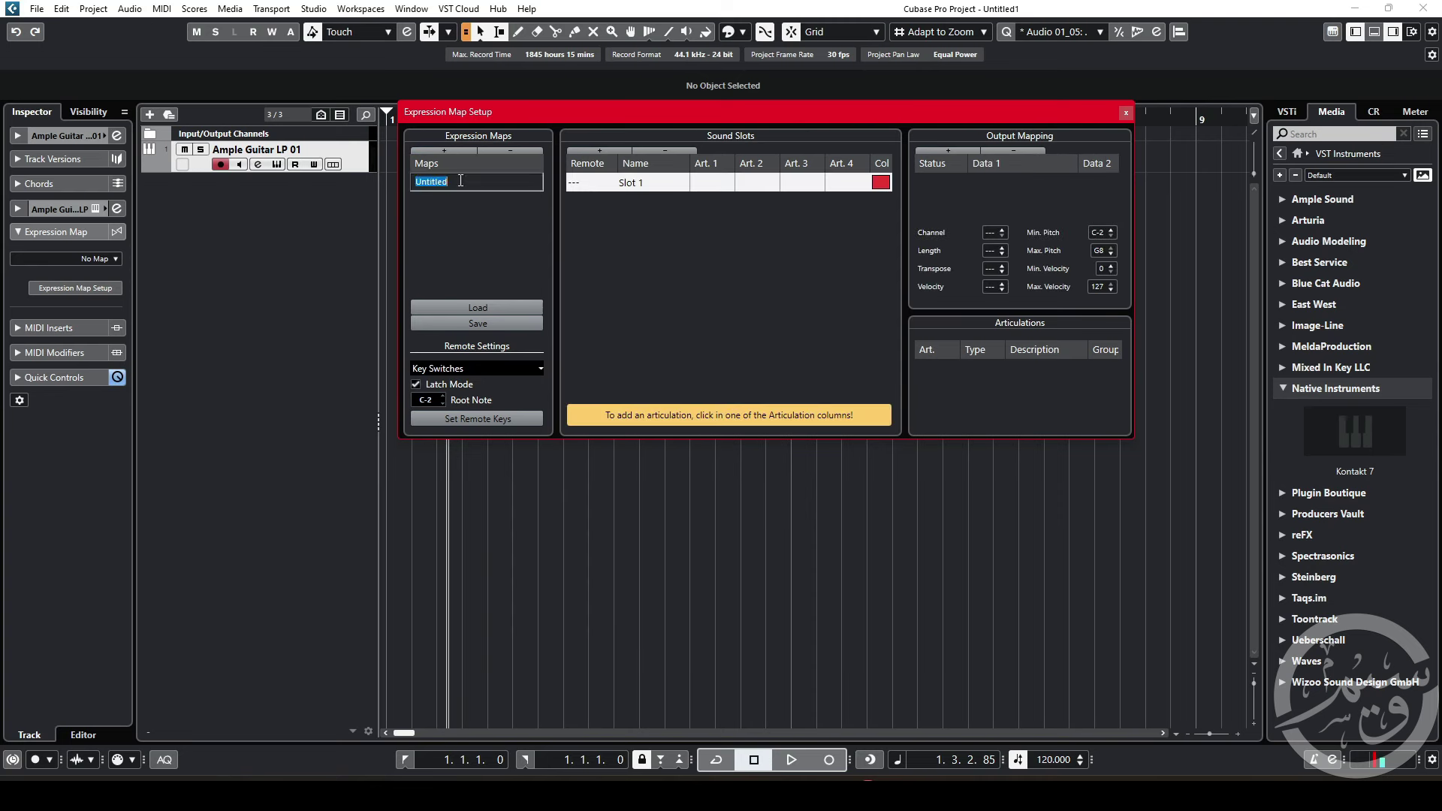
text(ample guitar LP)
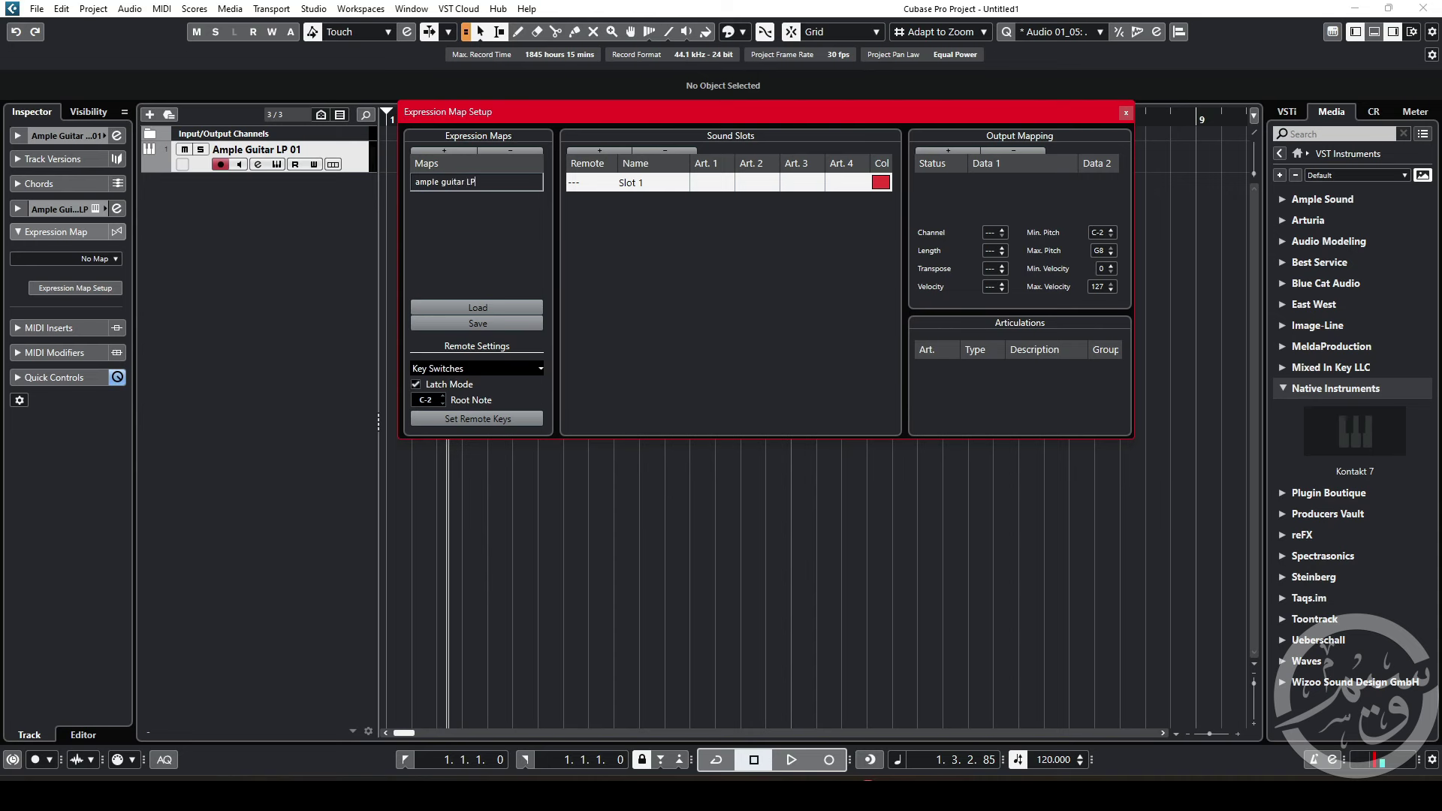
Step: Confirm the new map's name, then reopen Ample Guitar LP and place its window below the Expression Map Setup's slot lists
key(Return)
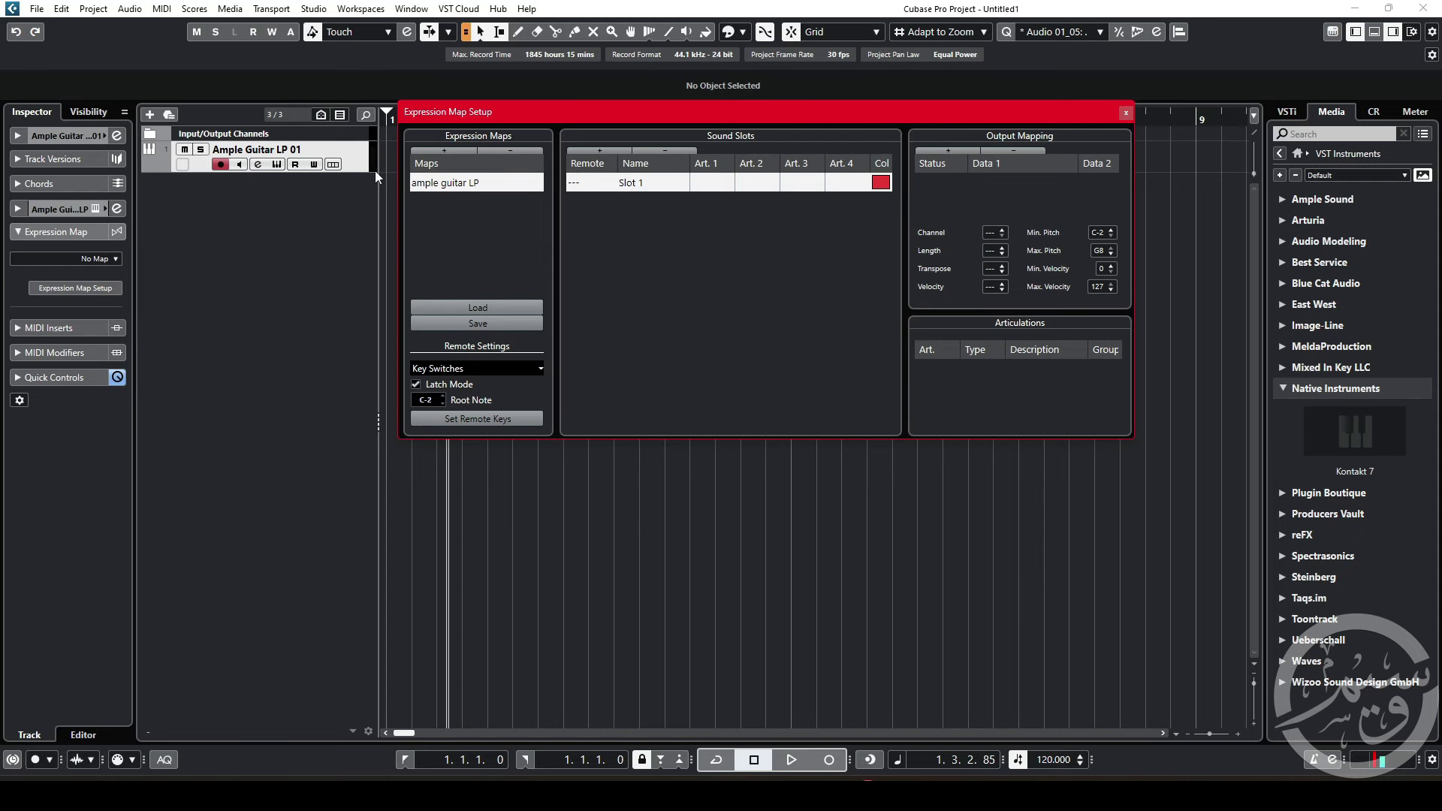
click(277, 165)
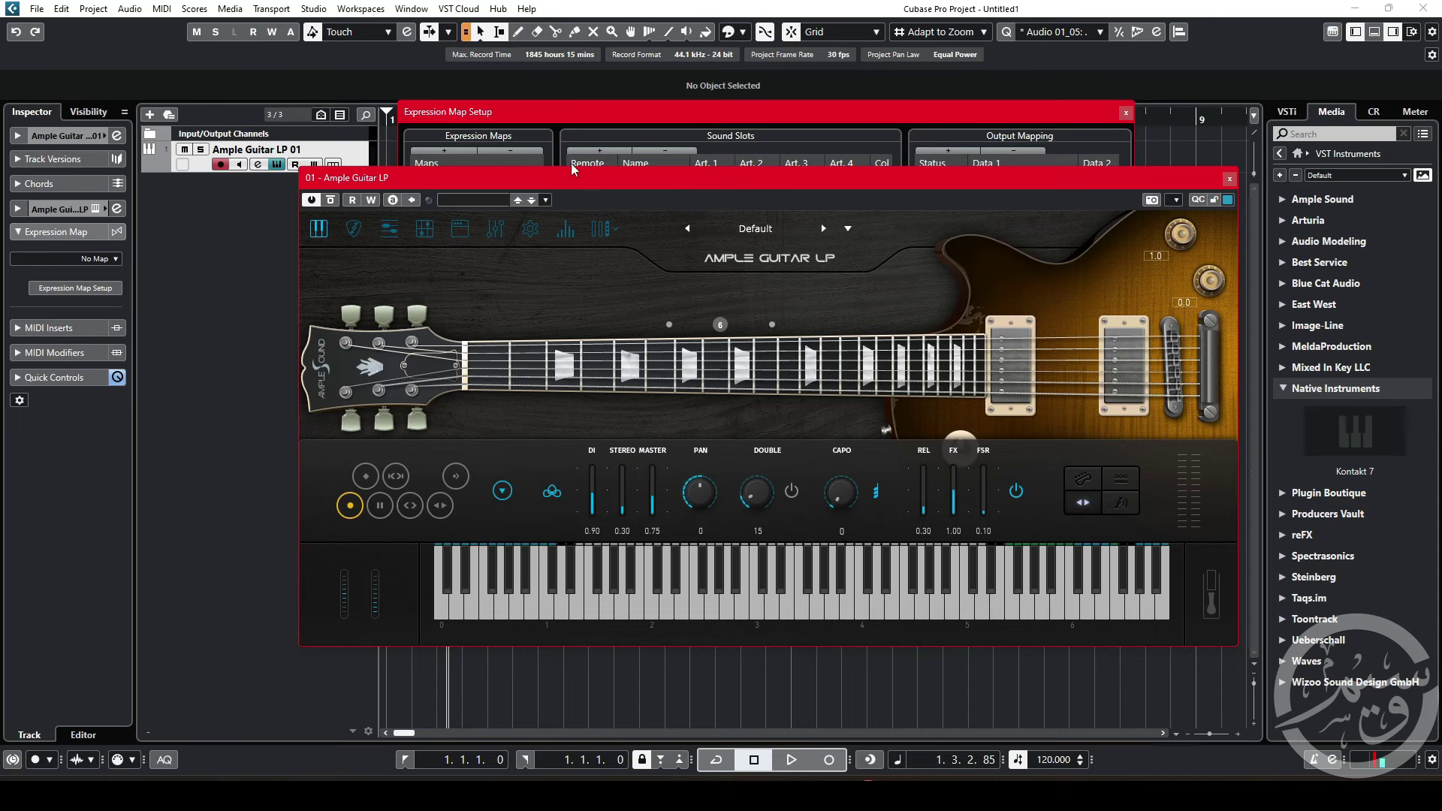
drag(573, 176, 496, 356)
Step: Set the first sound slot's remote key to C0 and name the slot "sustain"
click(590, 182)
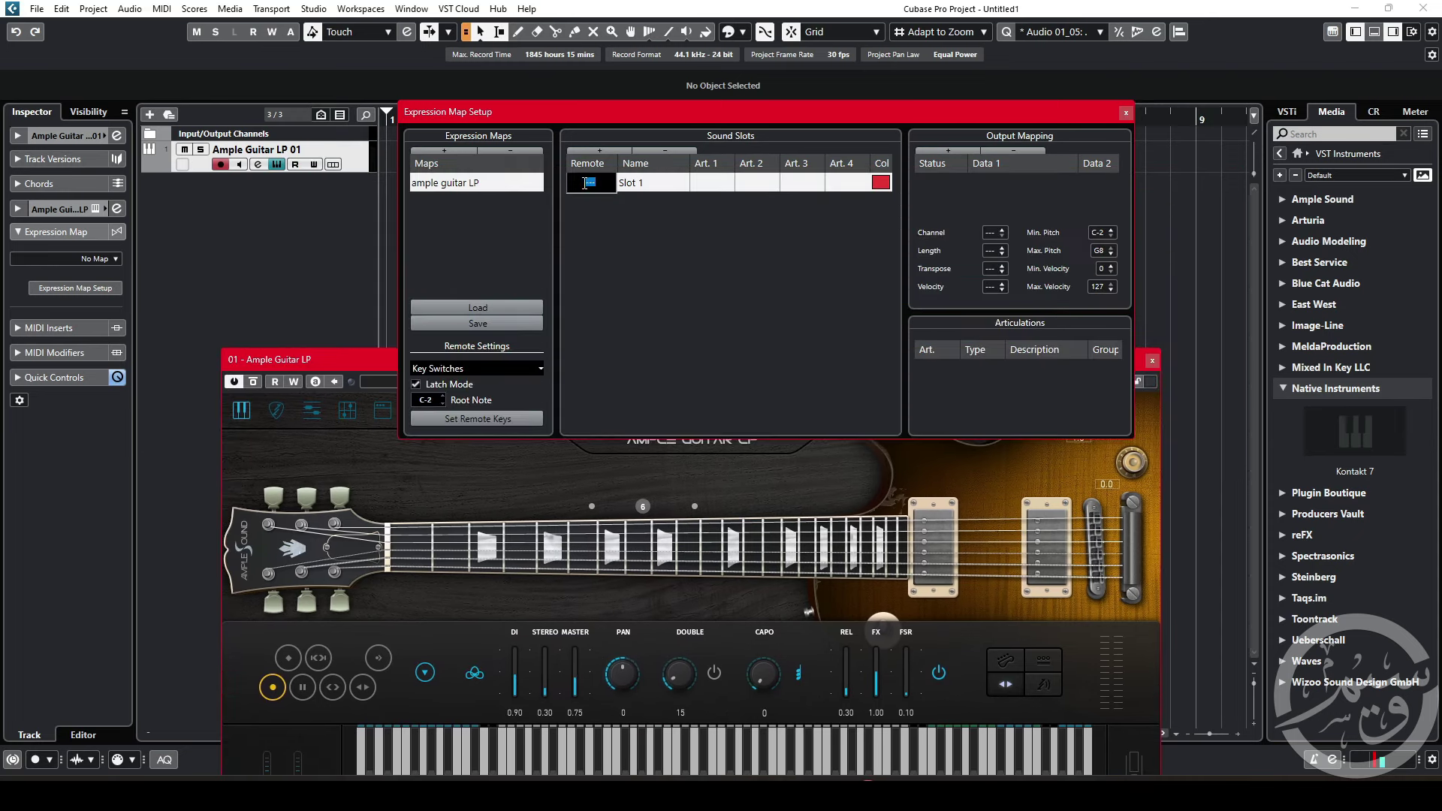
text(c0)
key(Return)
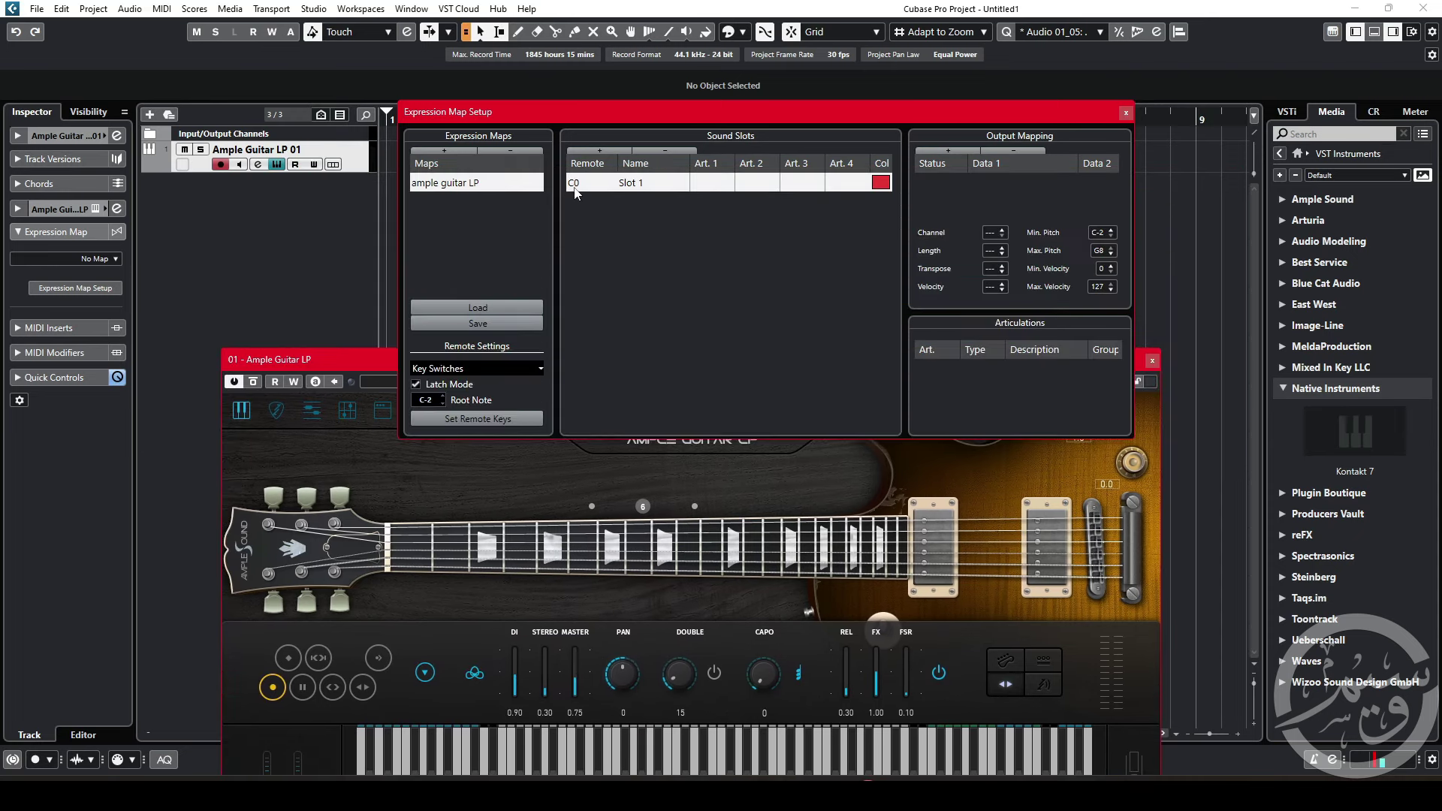
double_click(643, 182)
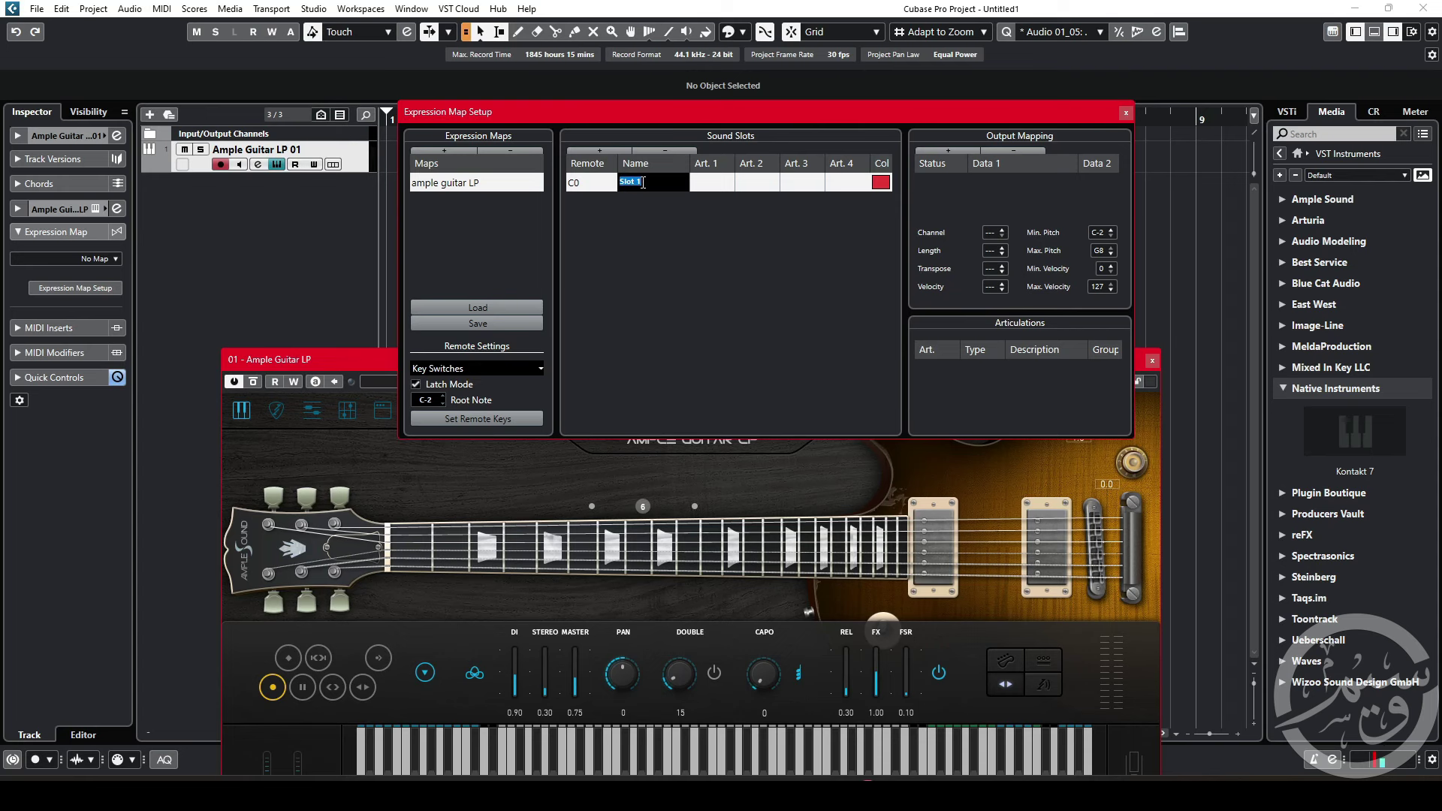
text(sustain)
key(Return)
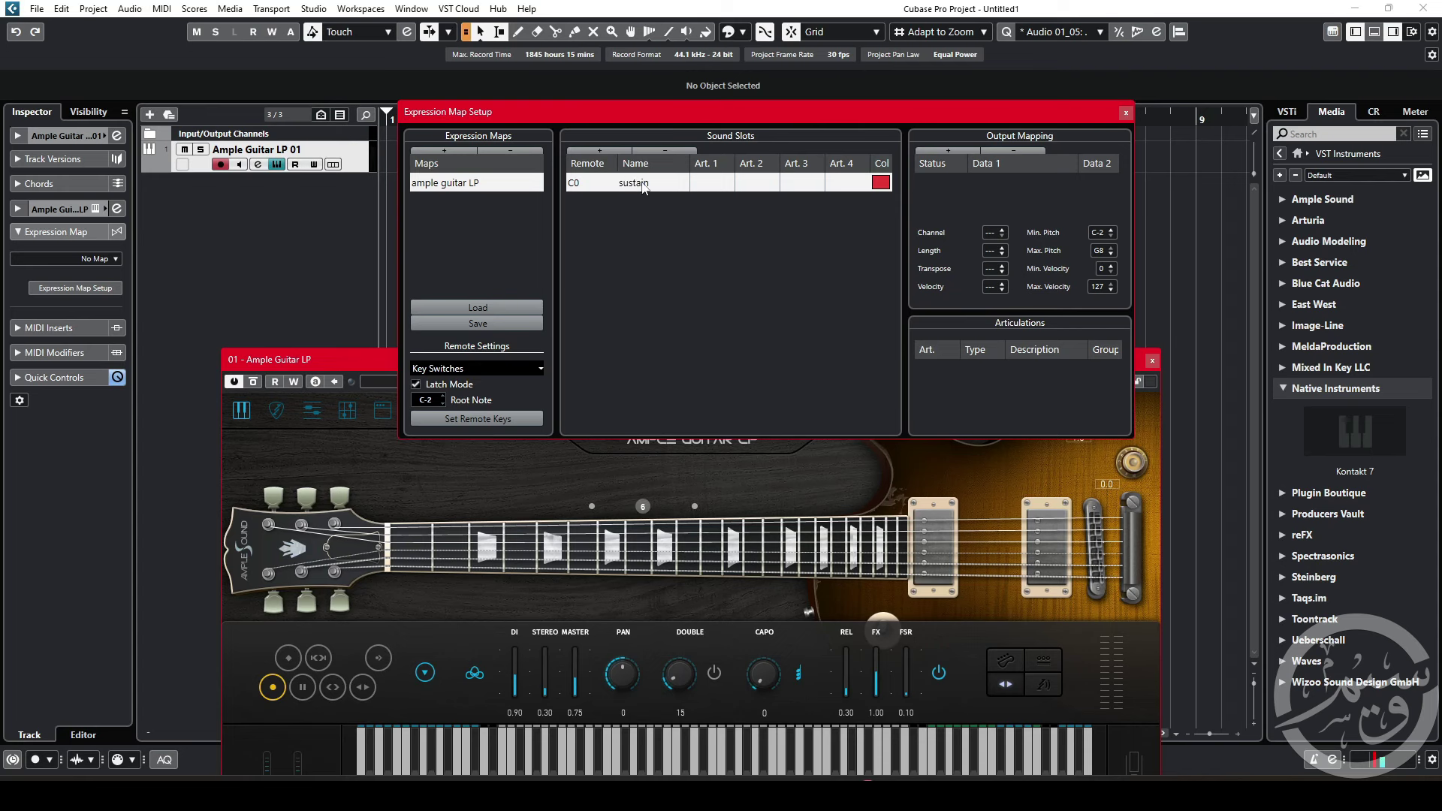
Step: Add a Note-On output mapping to the sustain slot with Data 1 set to C0
click(947, 151)
double_click(1014, 184)
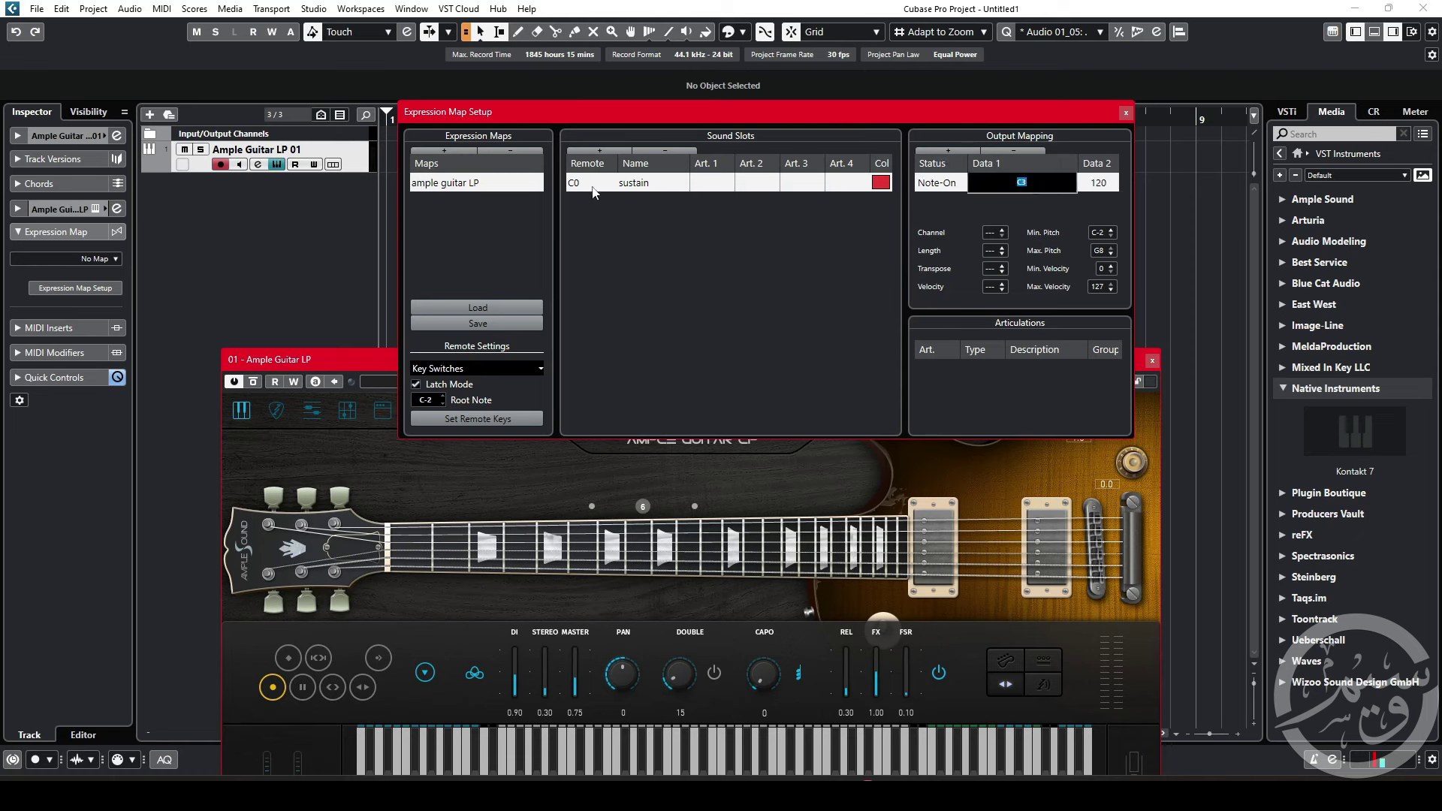
text(c0)
key(Return)
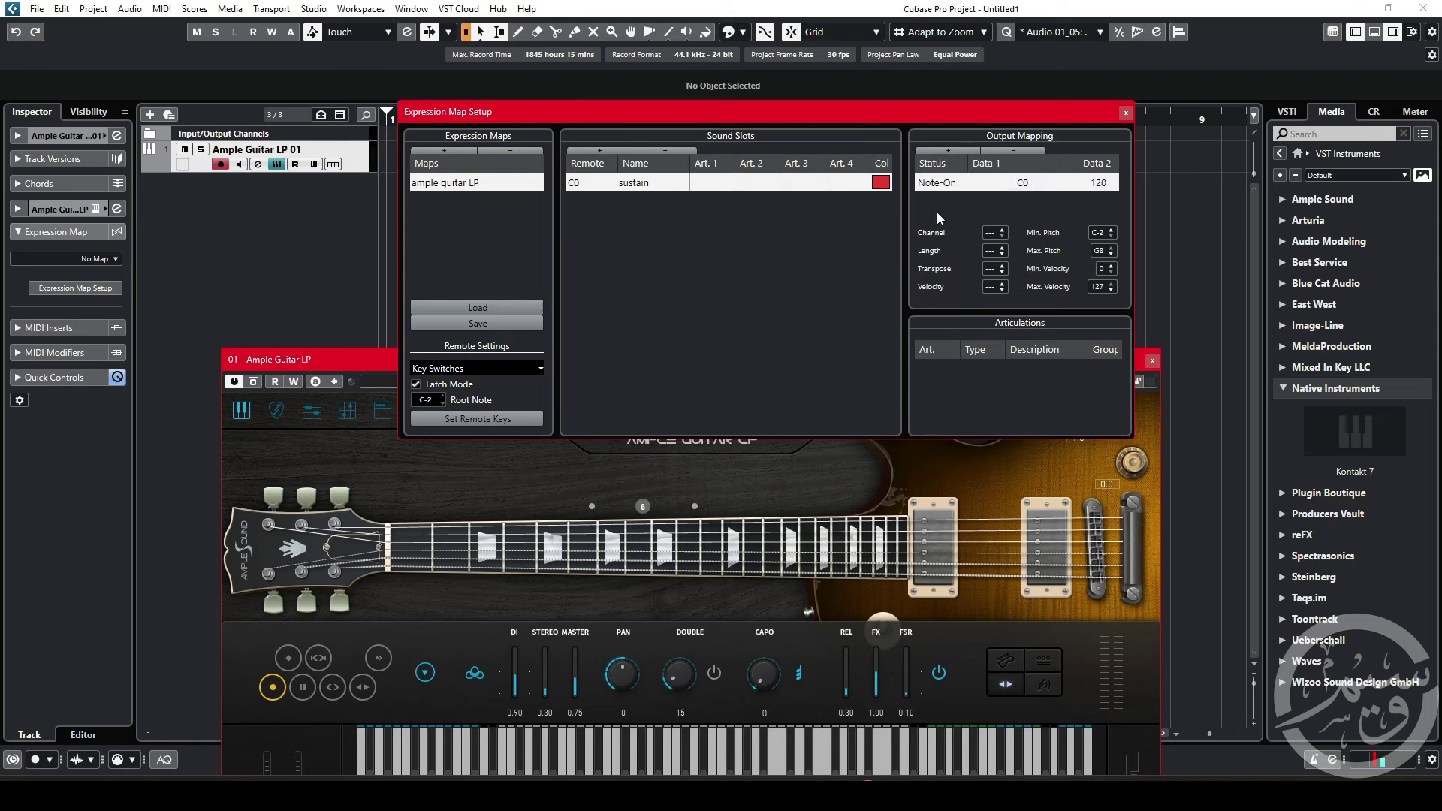
Step: Add a custom articulation to the sustain slot's Art. 1, shown as the text "sustain" with type Direction
click(714, 189)
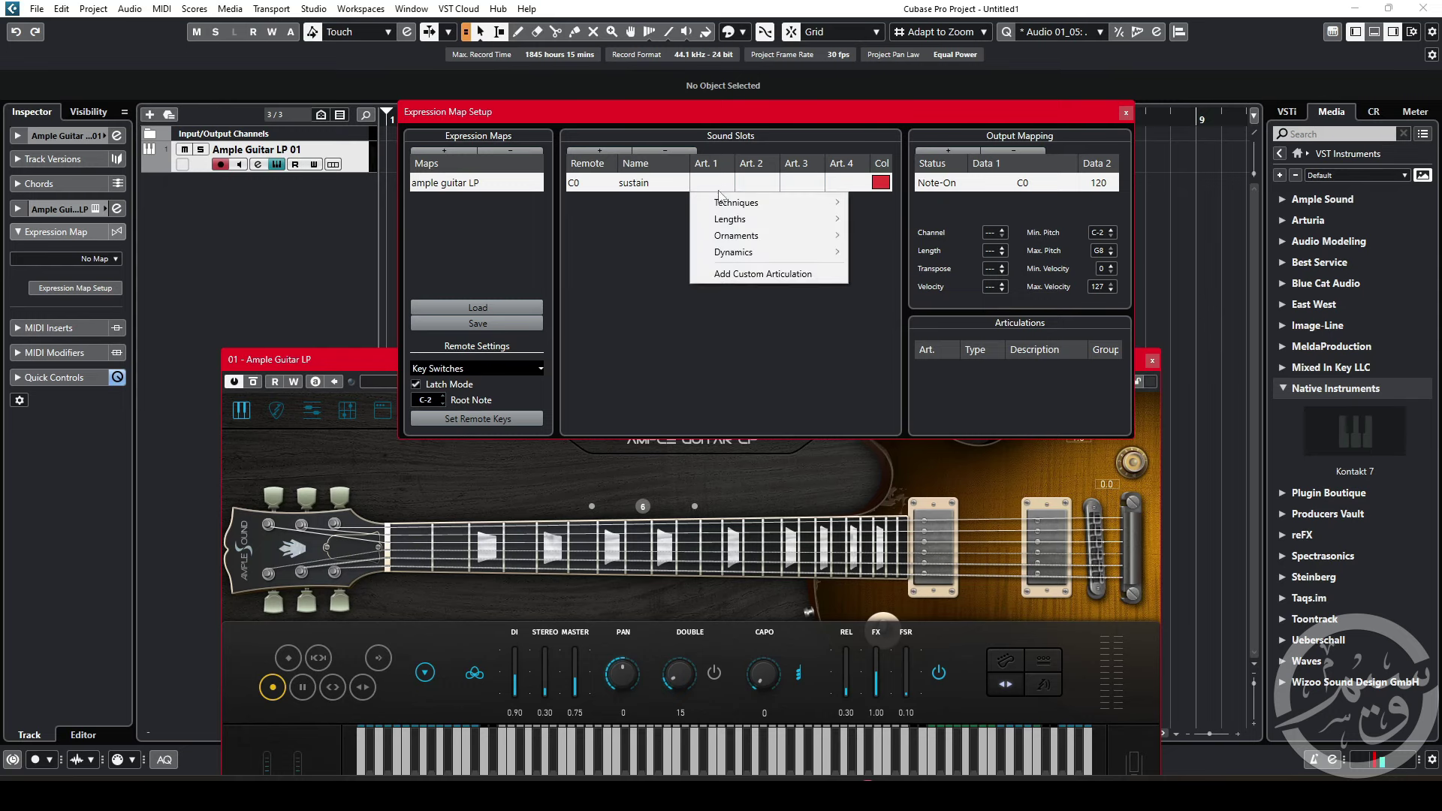
click(768, 278)
double_click(666, 181)
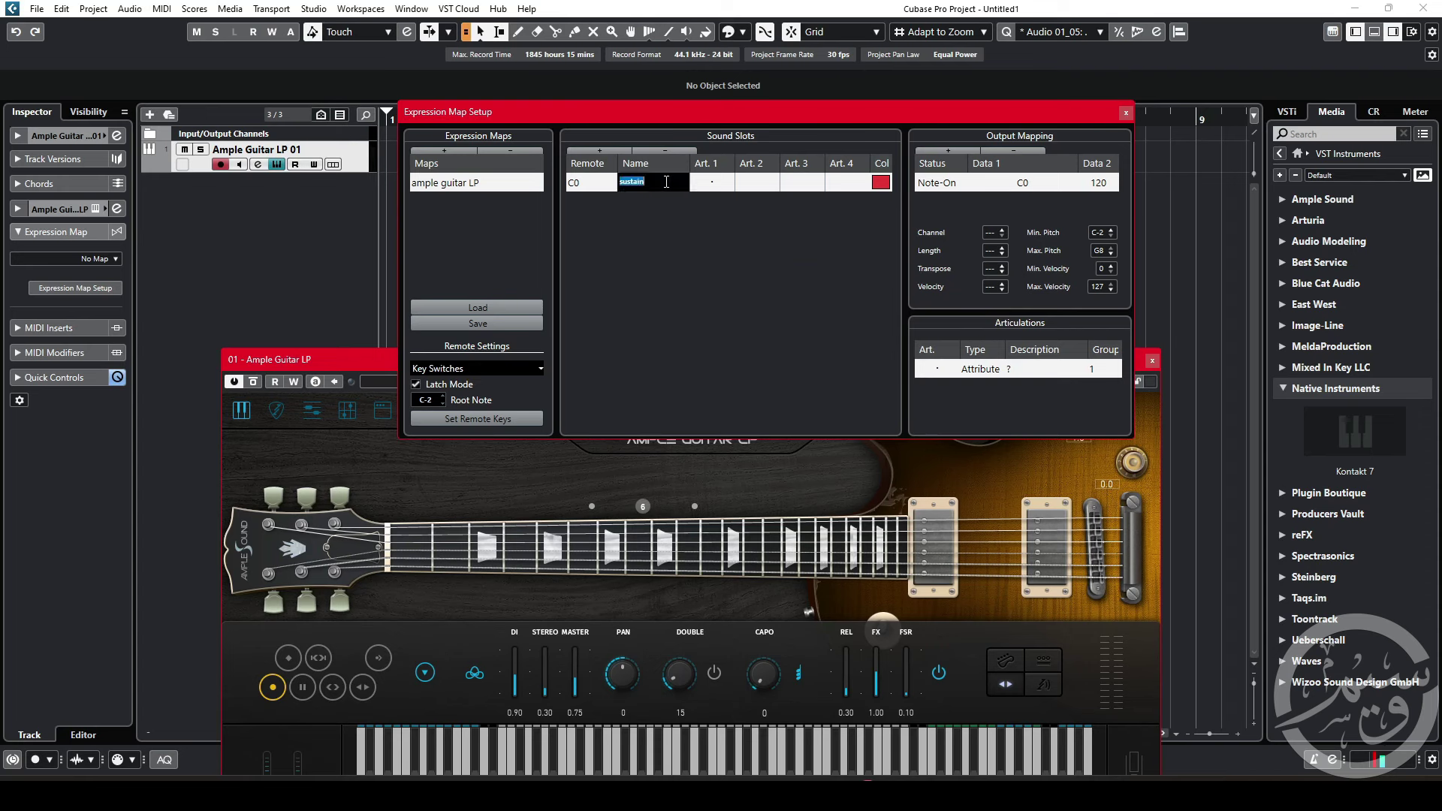
click(945, 369)
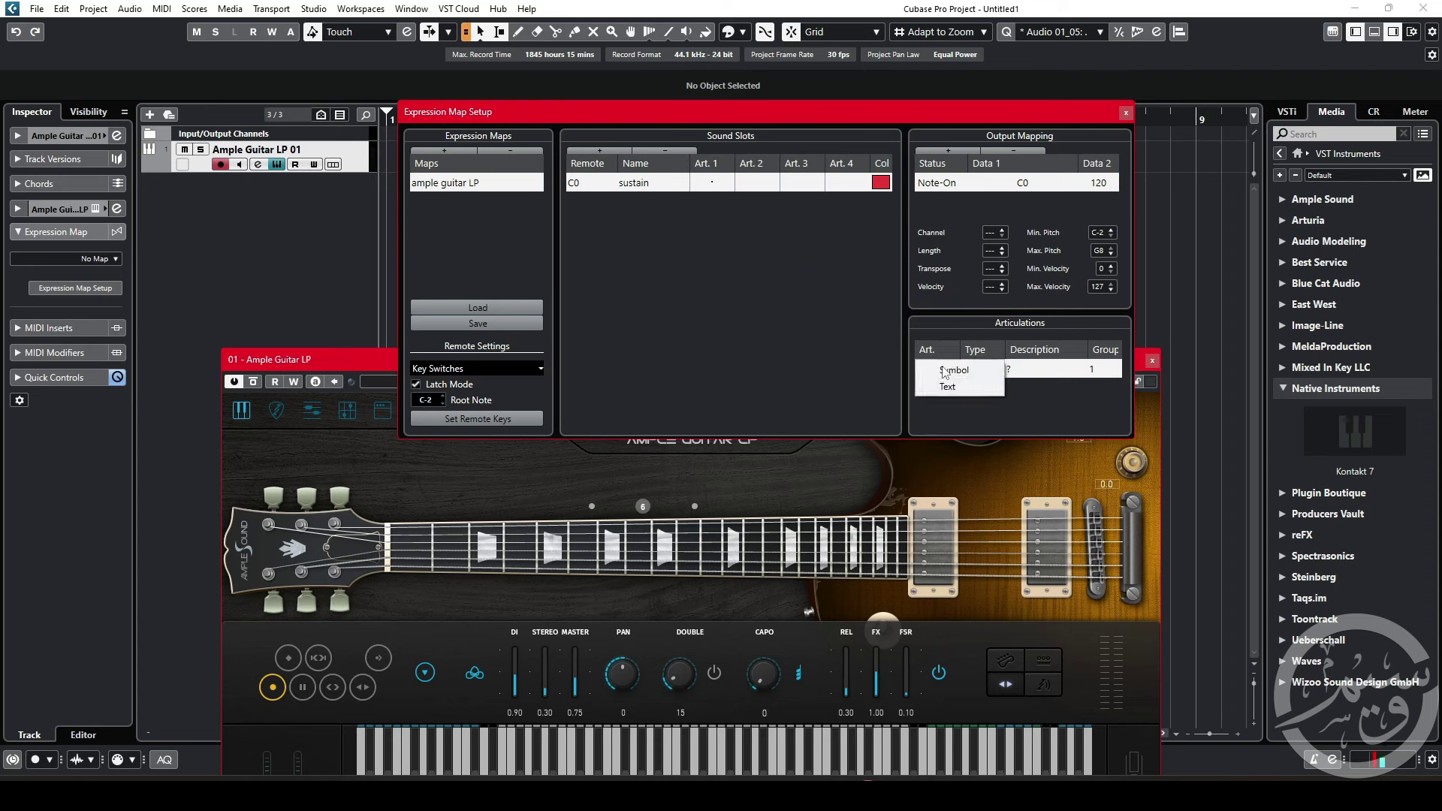
click(946, 387)
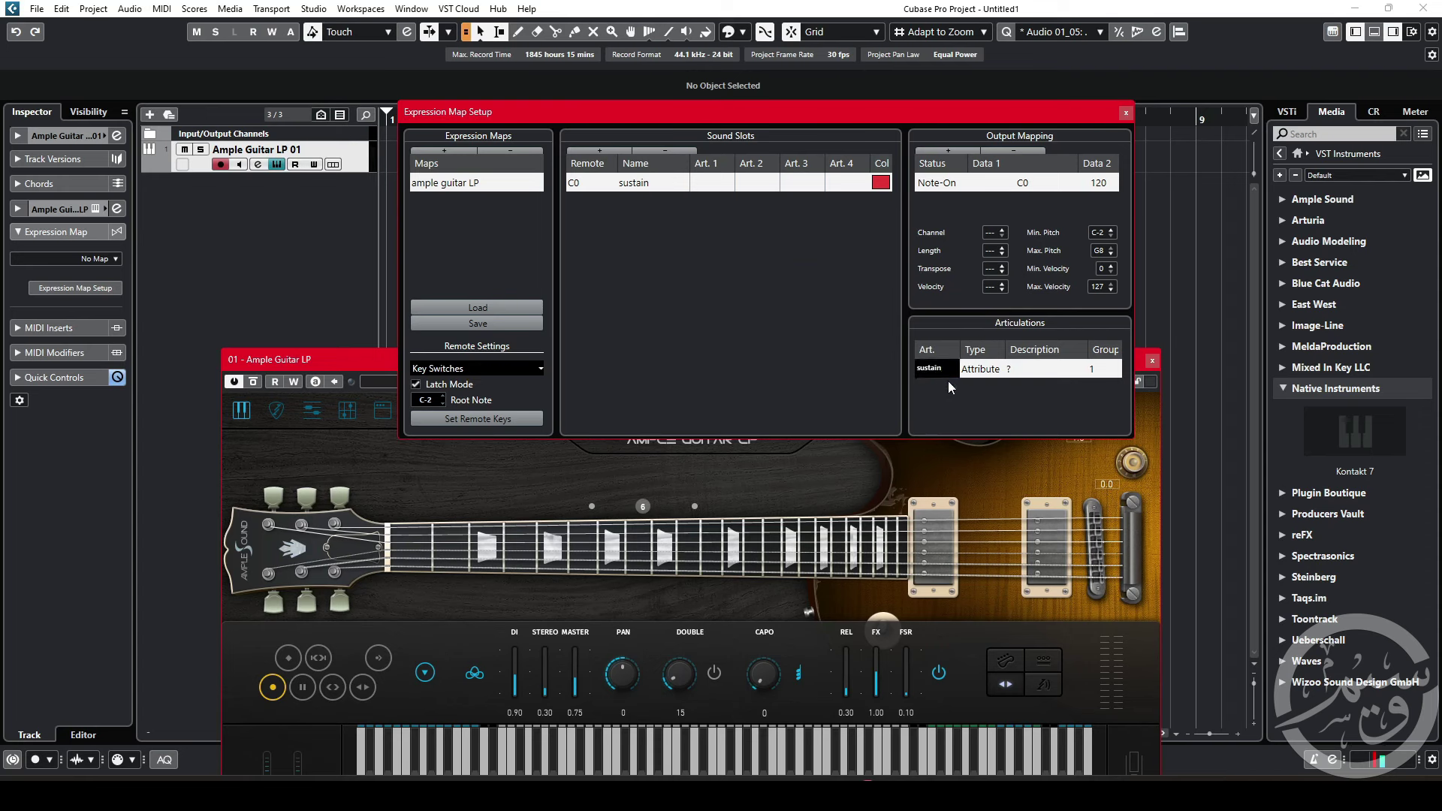
key(Return)
click(976, 369)
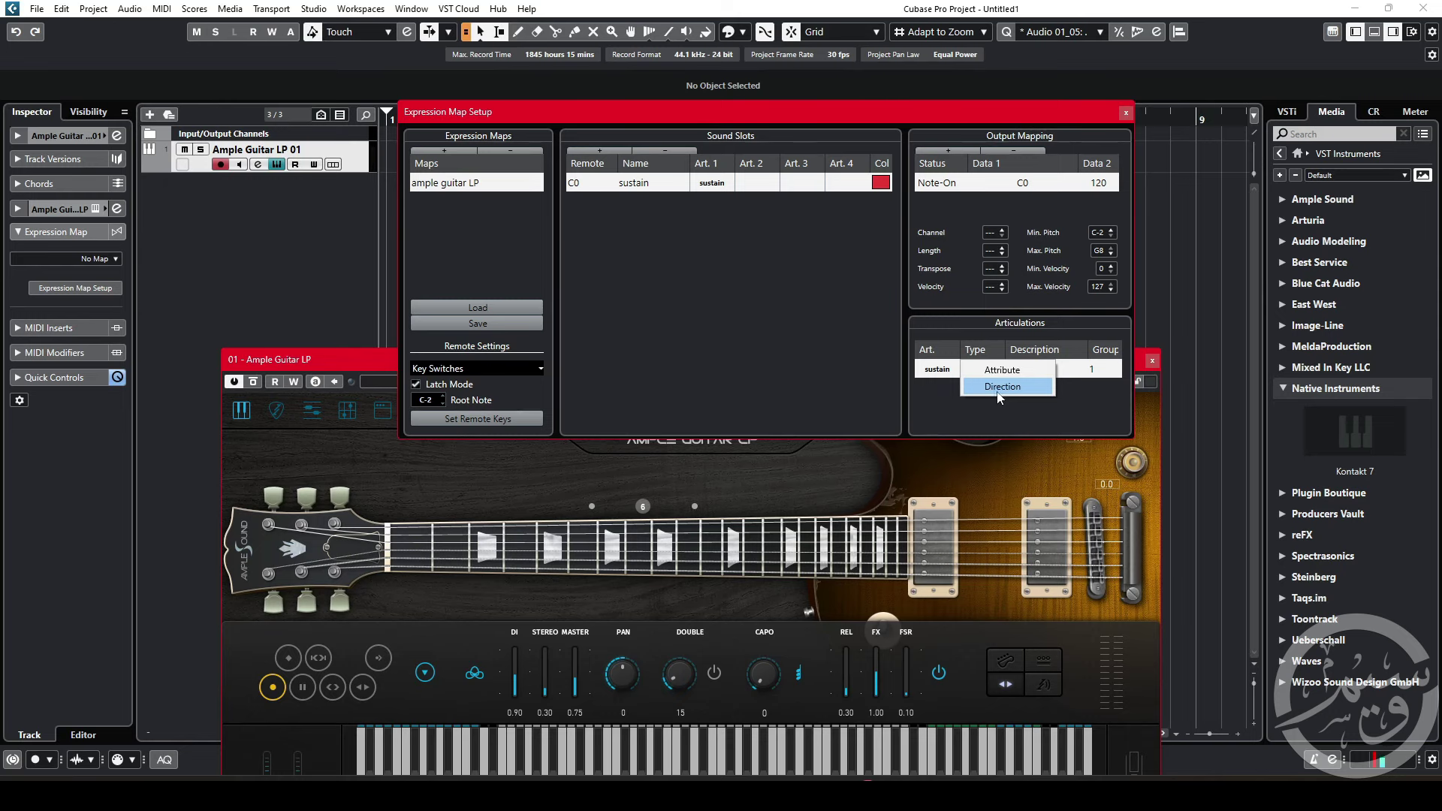
click(994, 389)
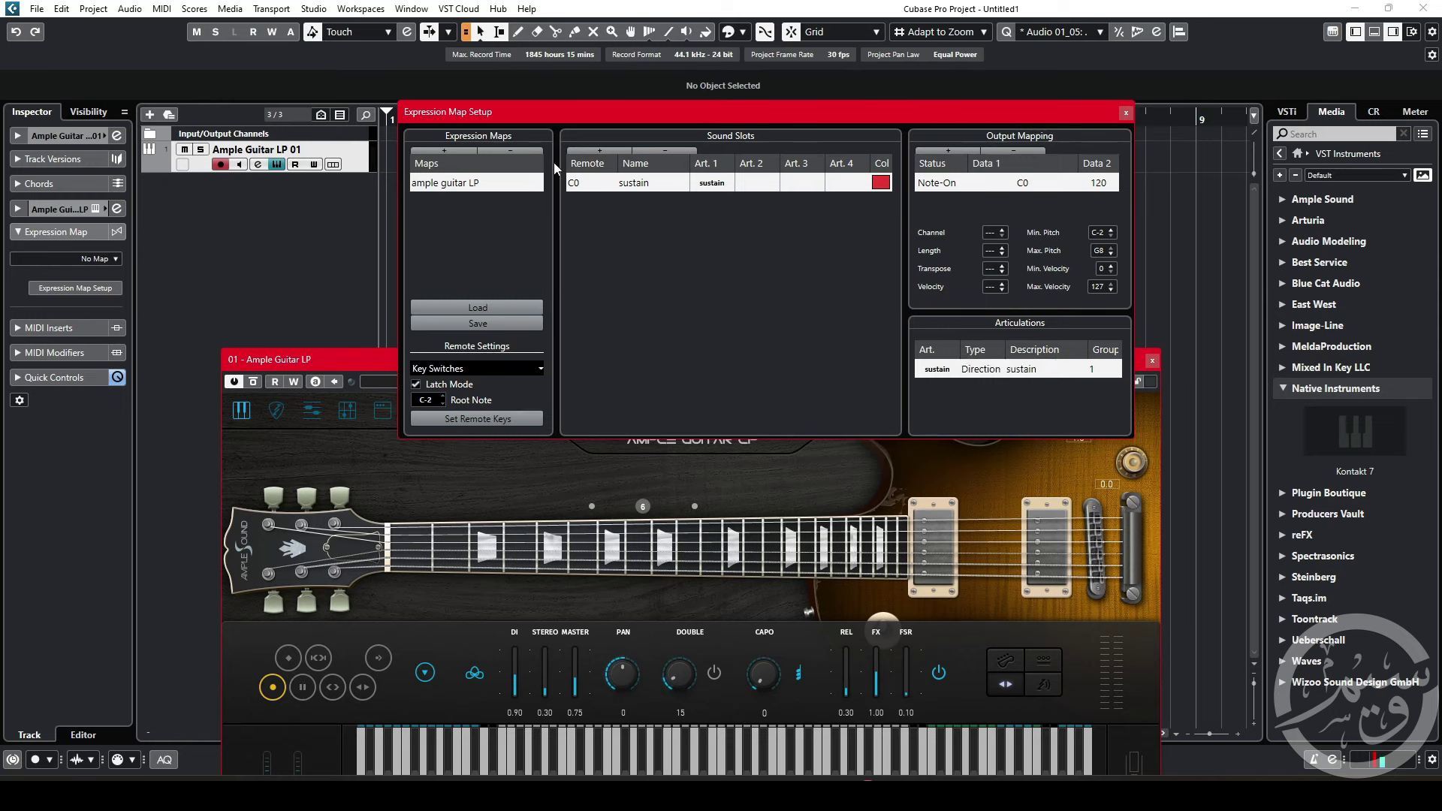
Step: Add a second sound slot with remote key C#0 and name it "natural harmonics"
click(599, 150)
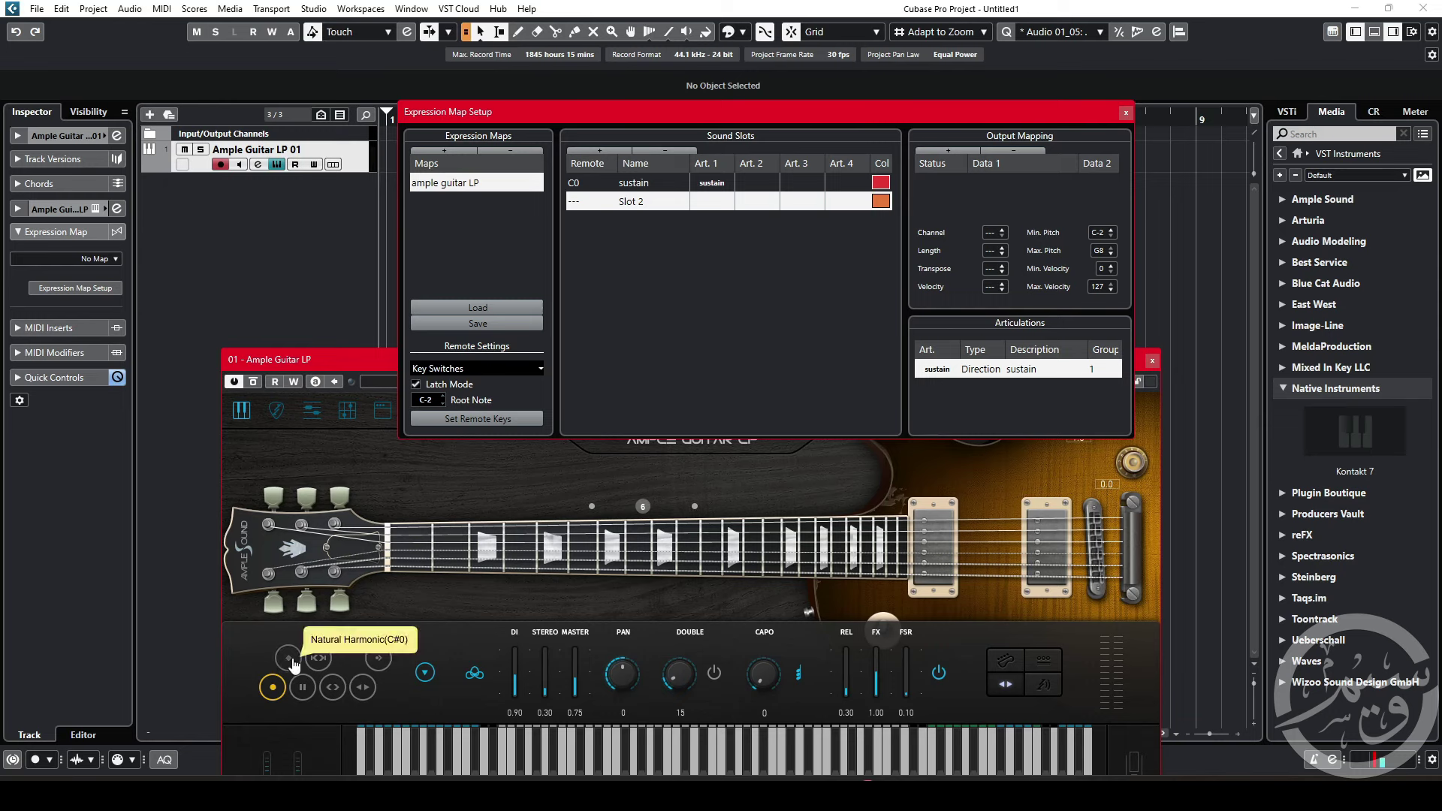
double_click(582, 201)
text(c#)
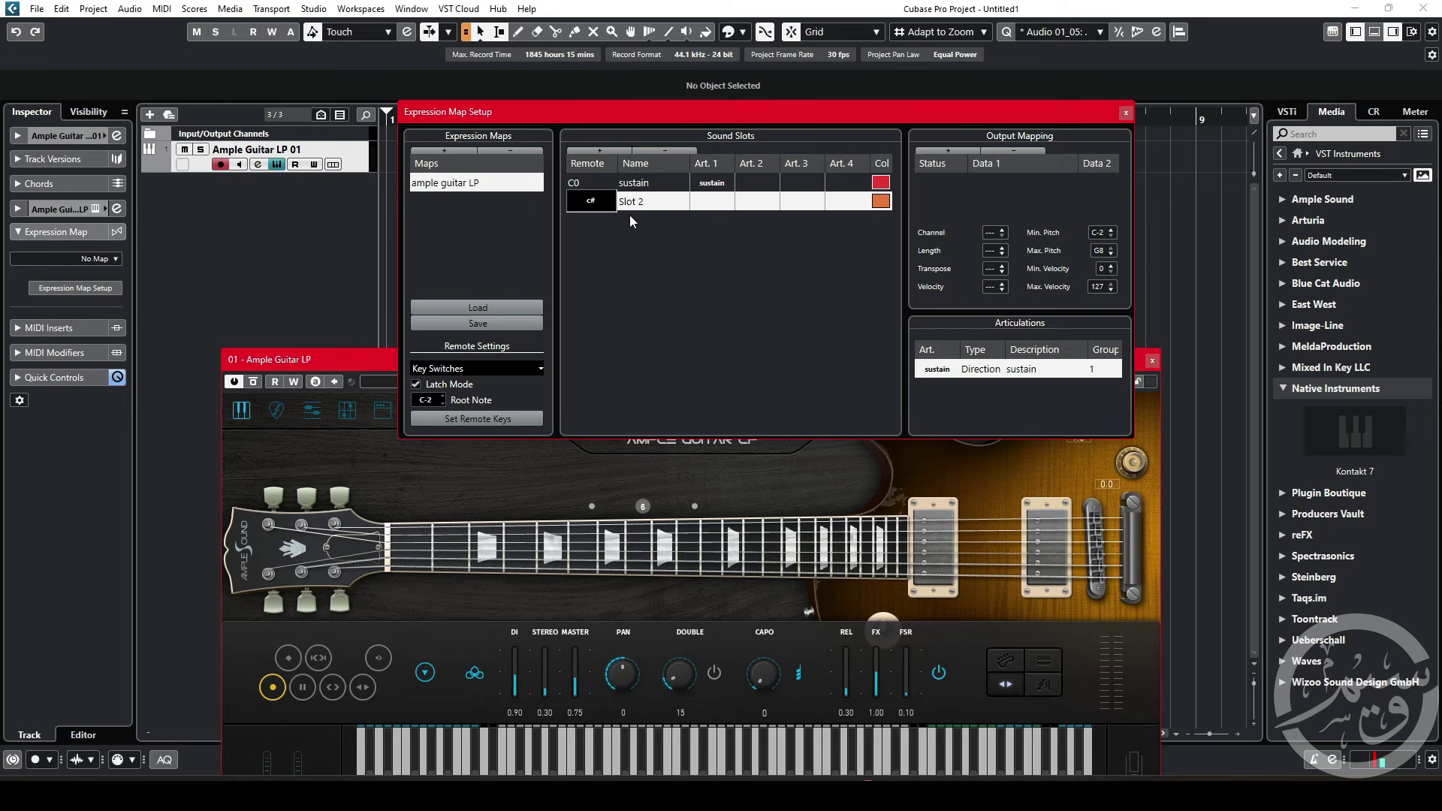
key(Return)
double_click(654, 202)
text(n)
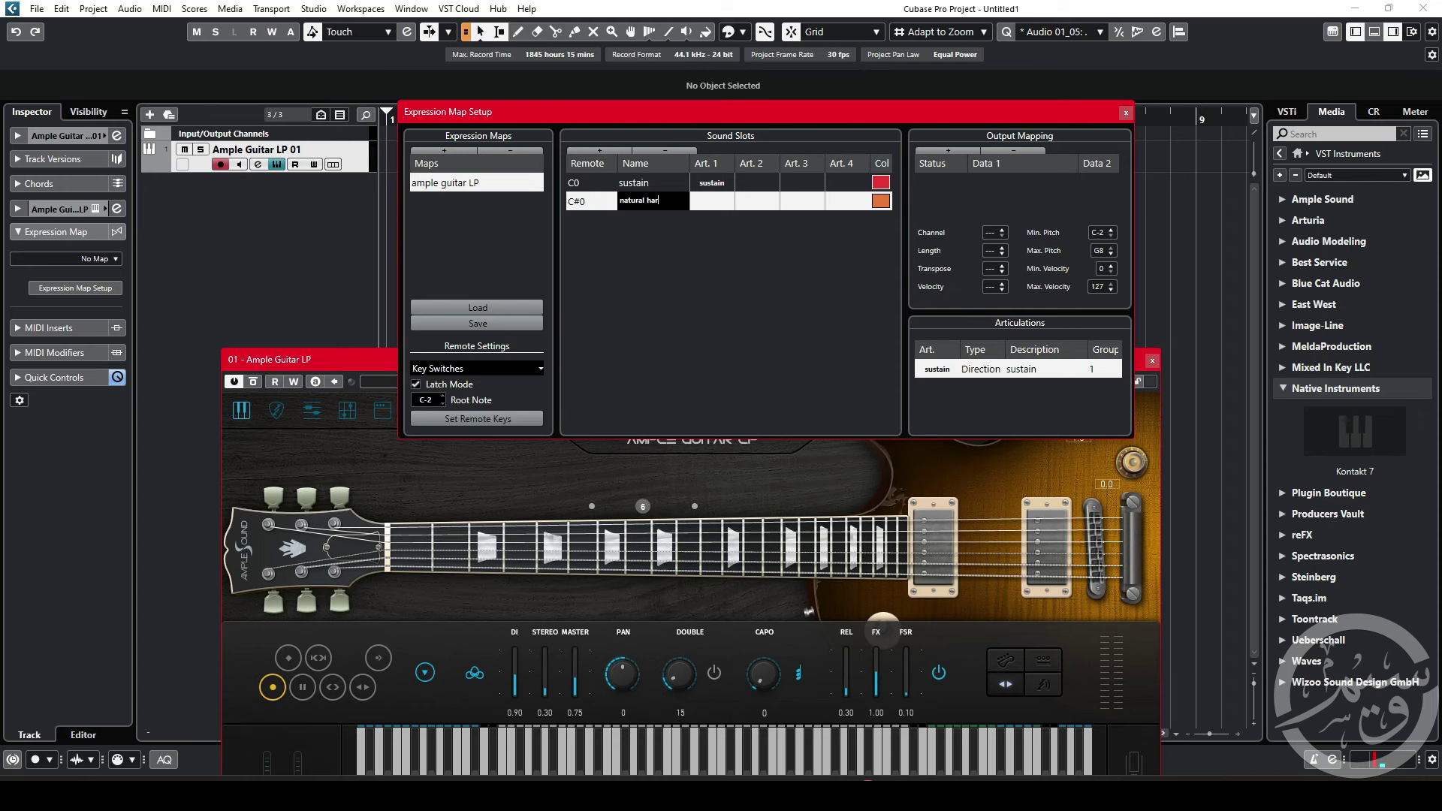
text(atural harmonic)
key(Return)
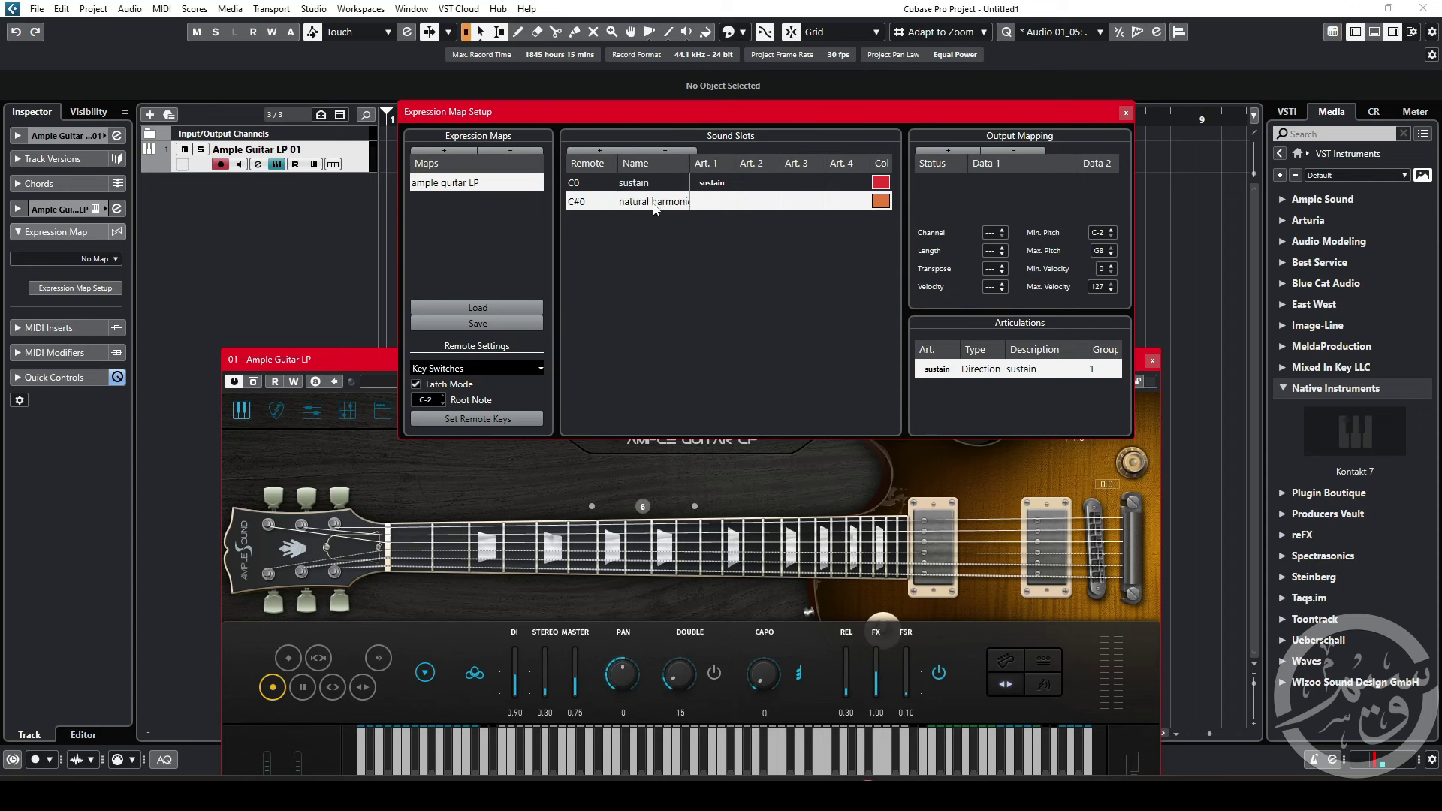
Step: Add a Note-On output mapping to the natural harmonics slot with Data 1 set to C#0
click(947, 150)
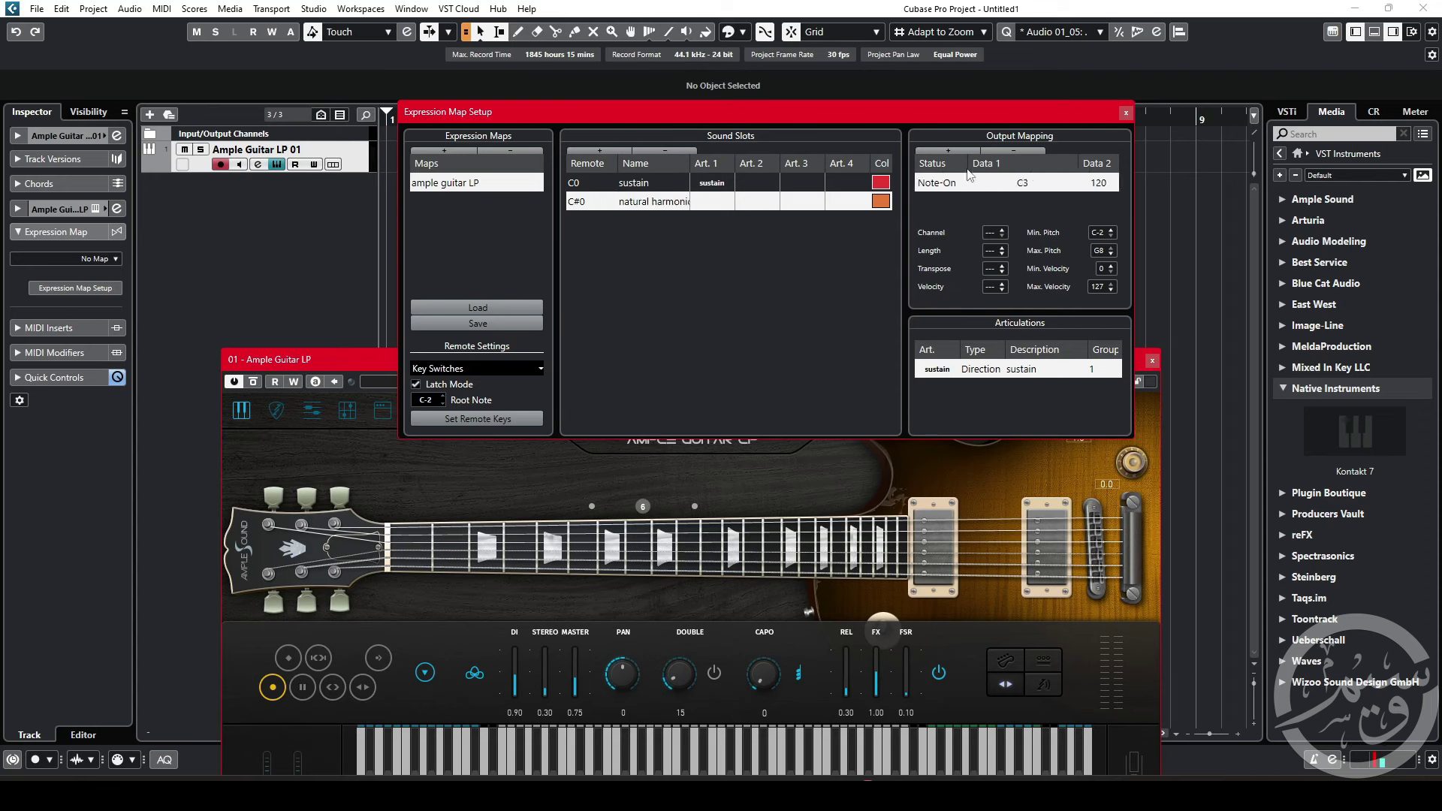
double_click(1022, 183)
text(c#)
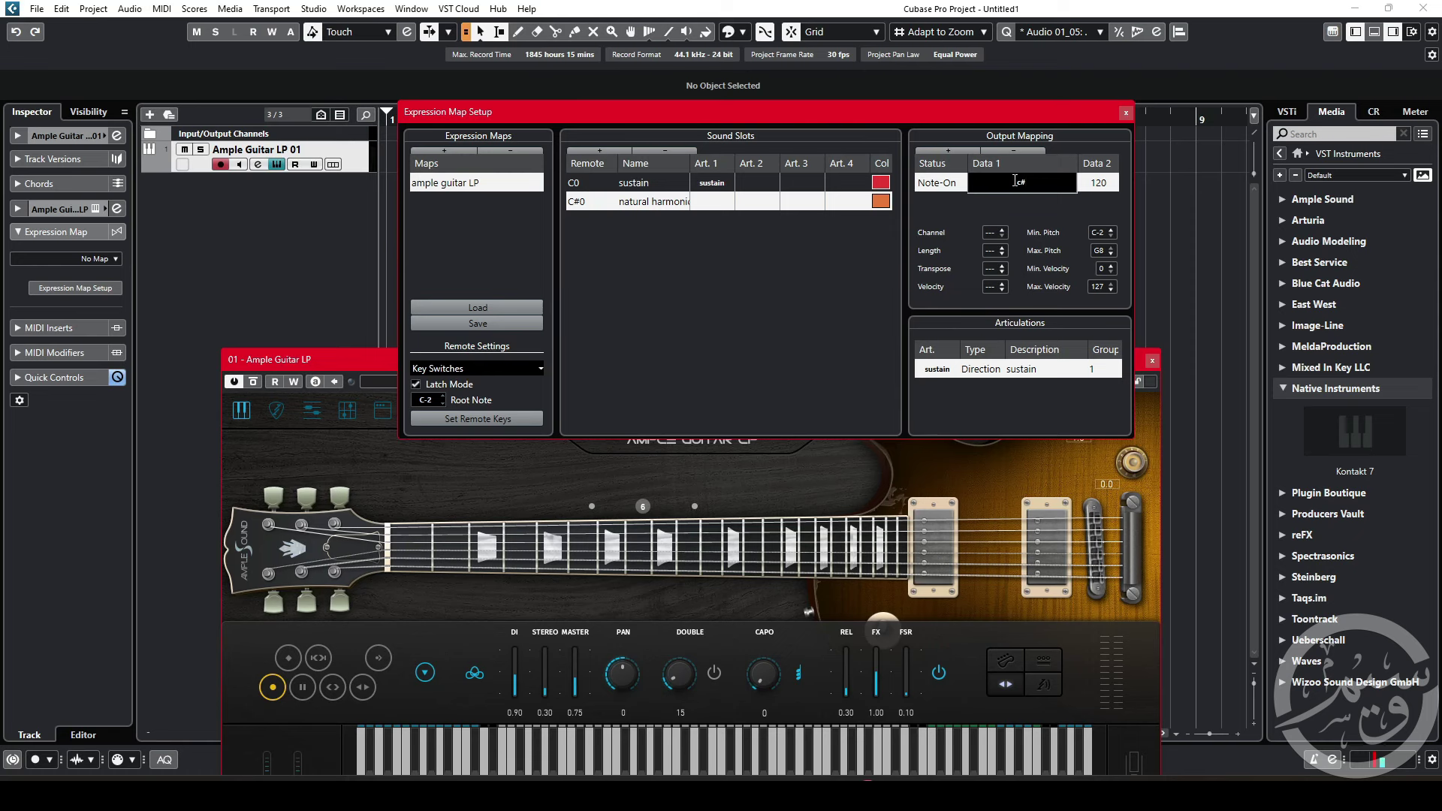
text(0)
key(Return)
Step: Add a custom articulation to the second slot's Art. 1, shown as the text "natural harmonics" with type Direction
click(710, 201)
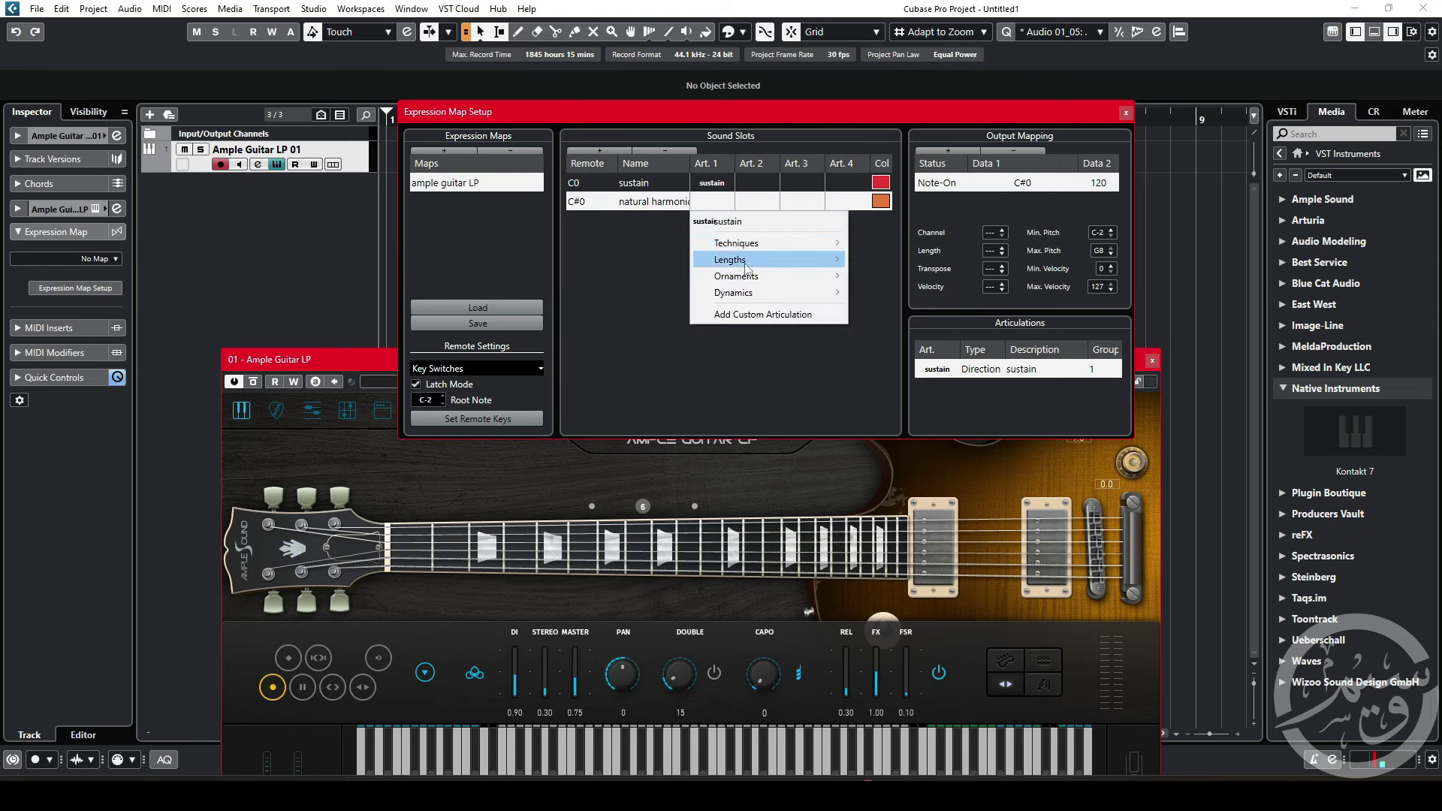
click(758, 314)
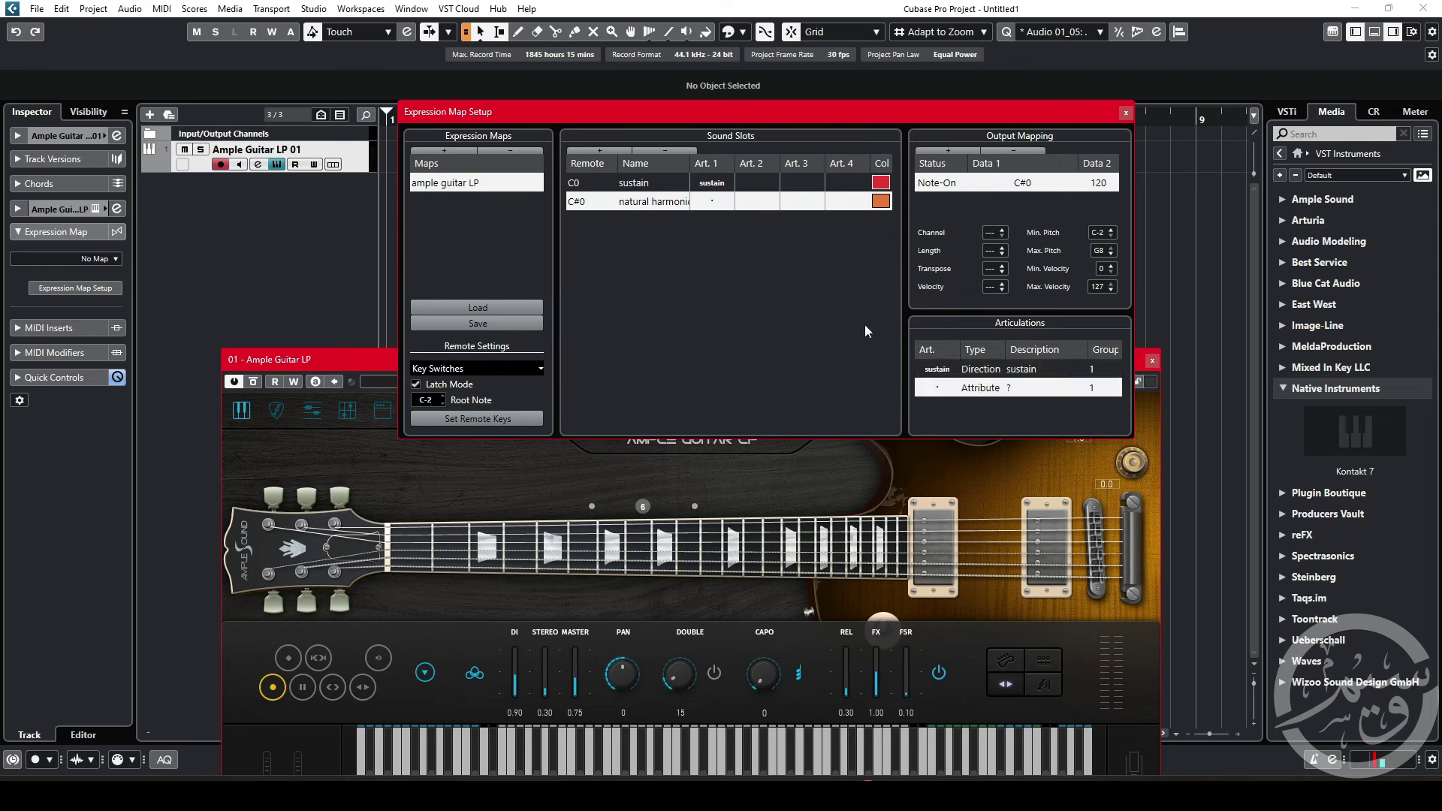
double_click(680, 203)
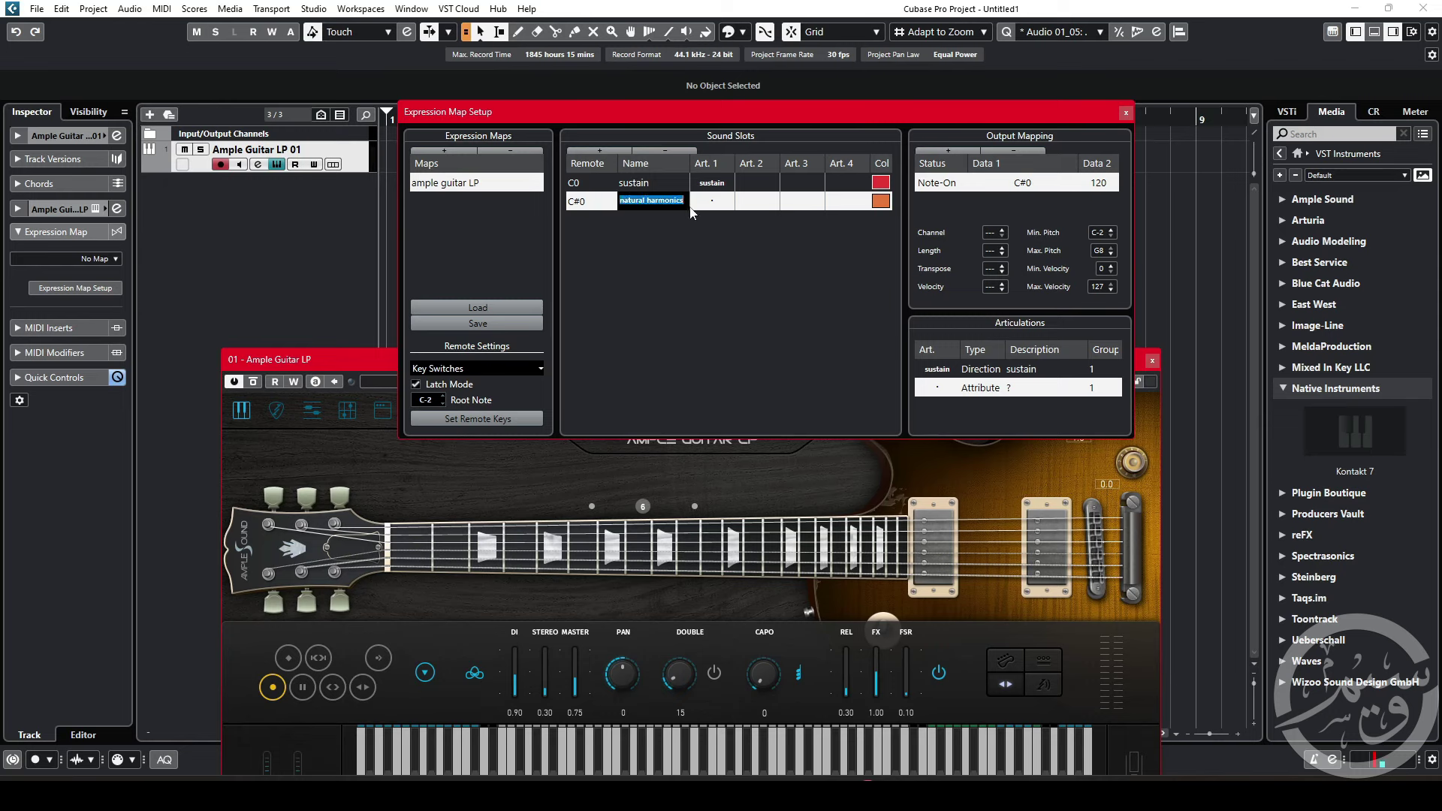
click(936, 387)
click(944, 406)
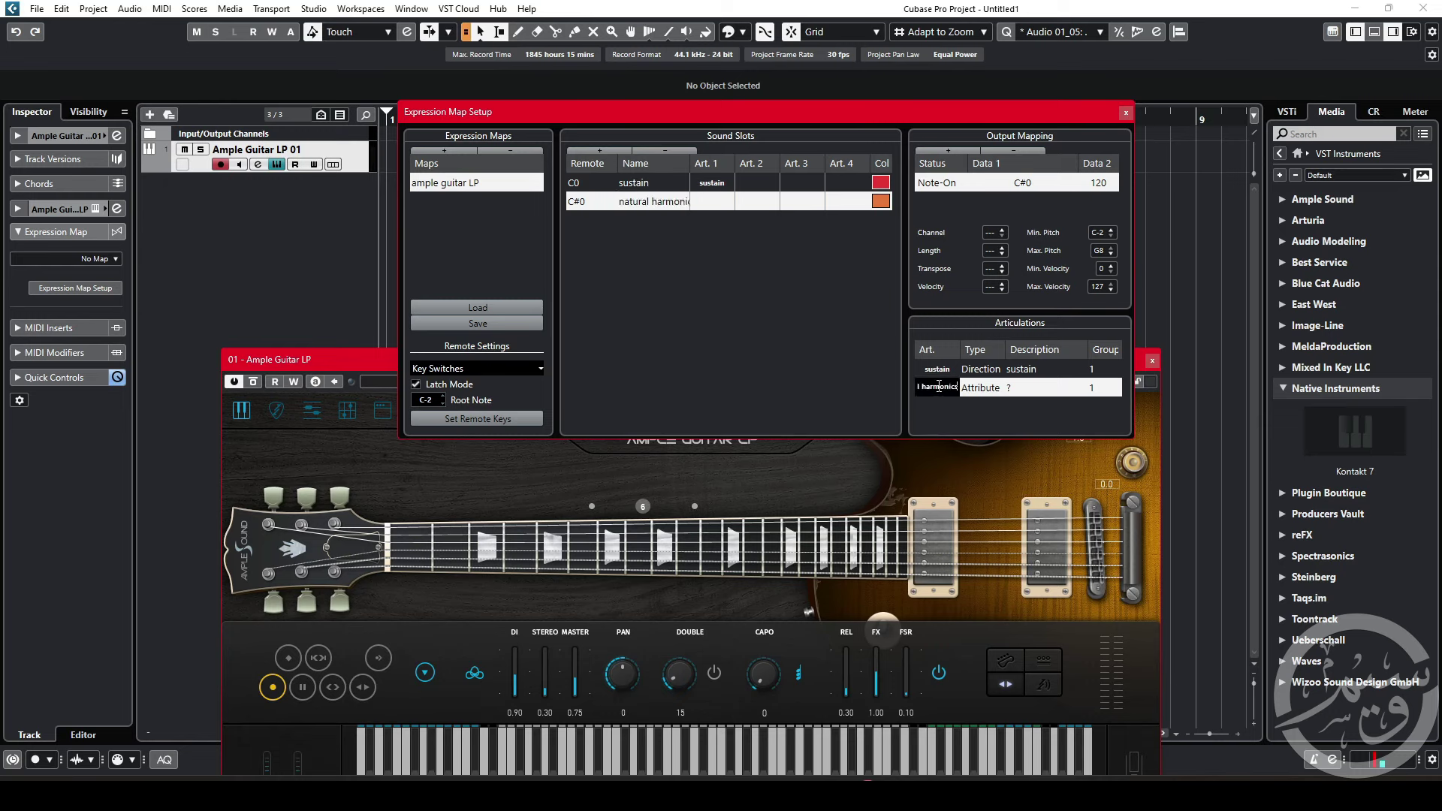
key(Return)
click(979, 389)
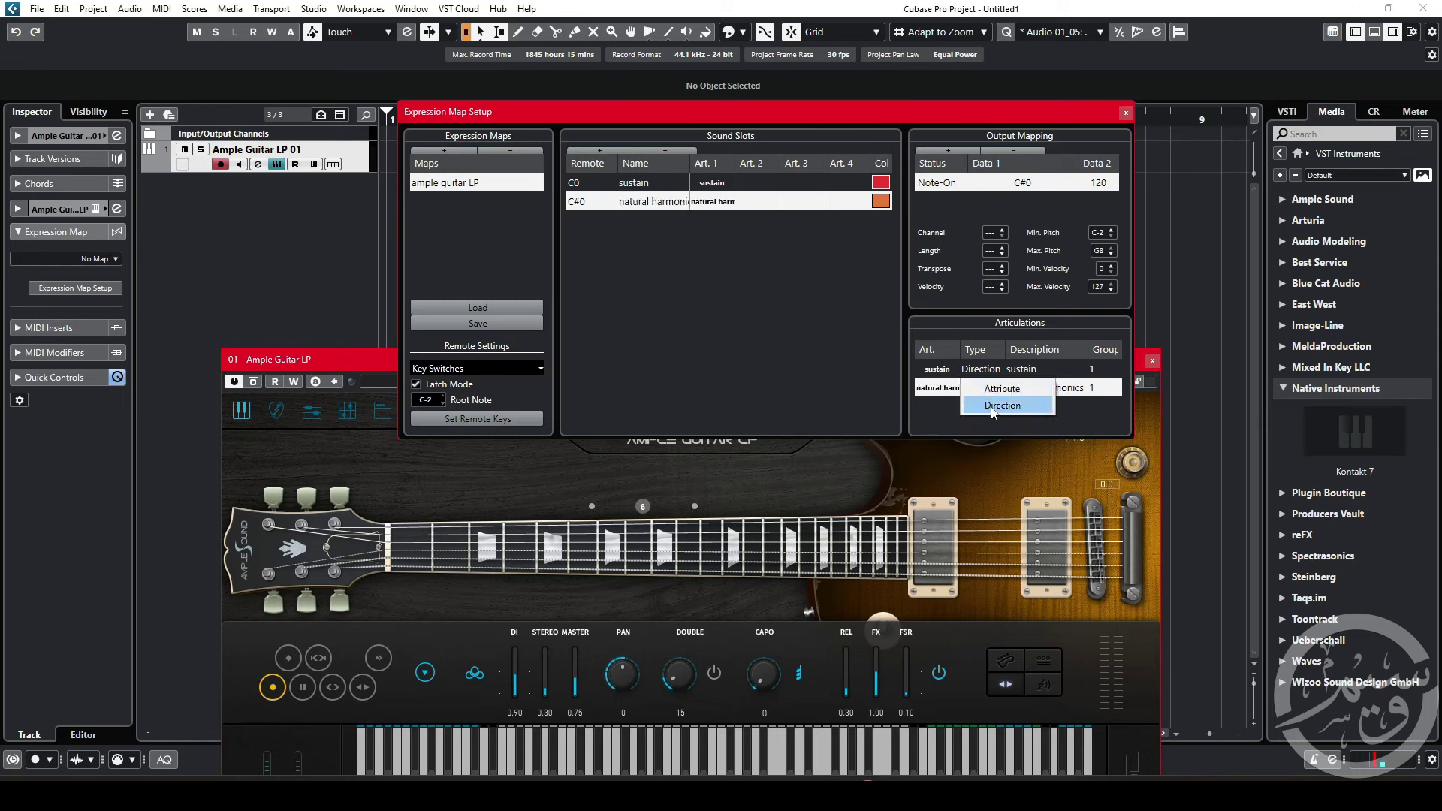
click(991, 407)
Step: Add a third sound slot with remote key D0 and name it "mute"
click(599, 151)
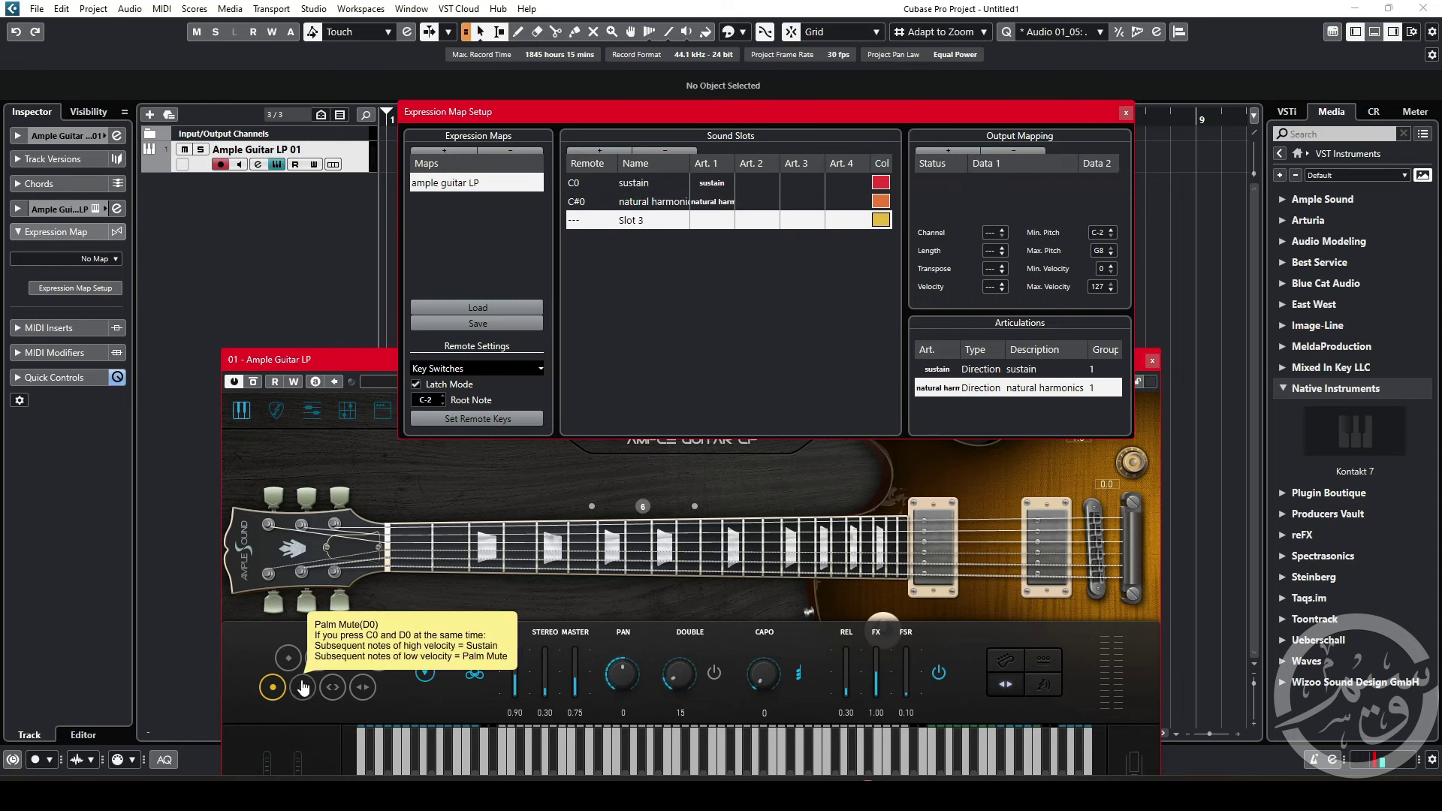
double_click(582, 225)
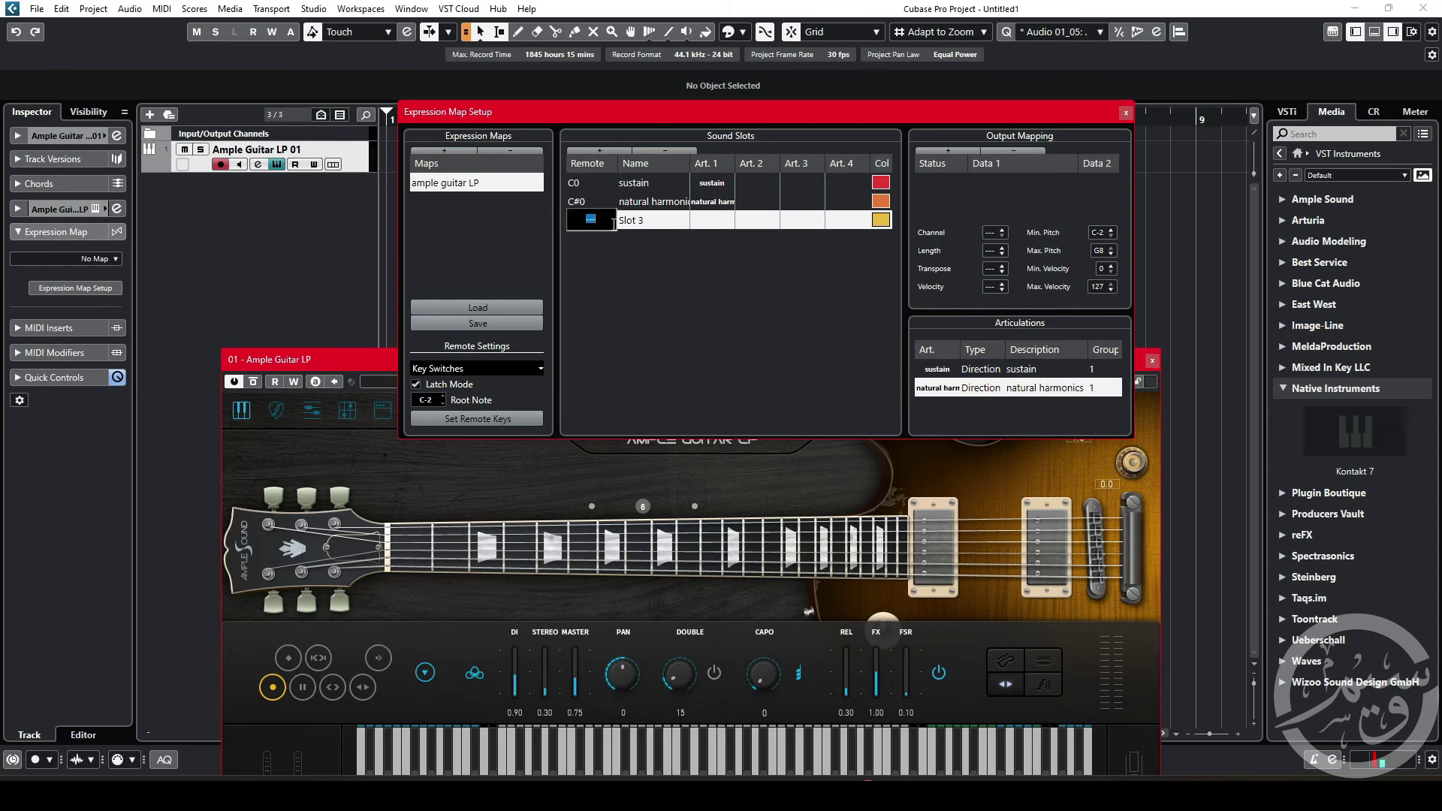
key(Return)
double_click(638, 218)
text(mute)
key(Return)
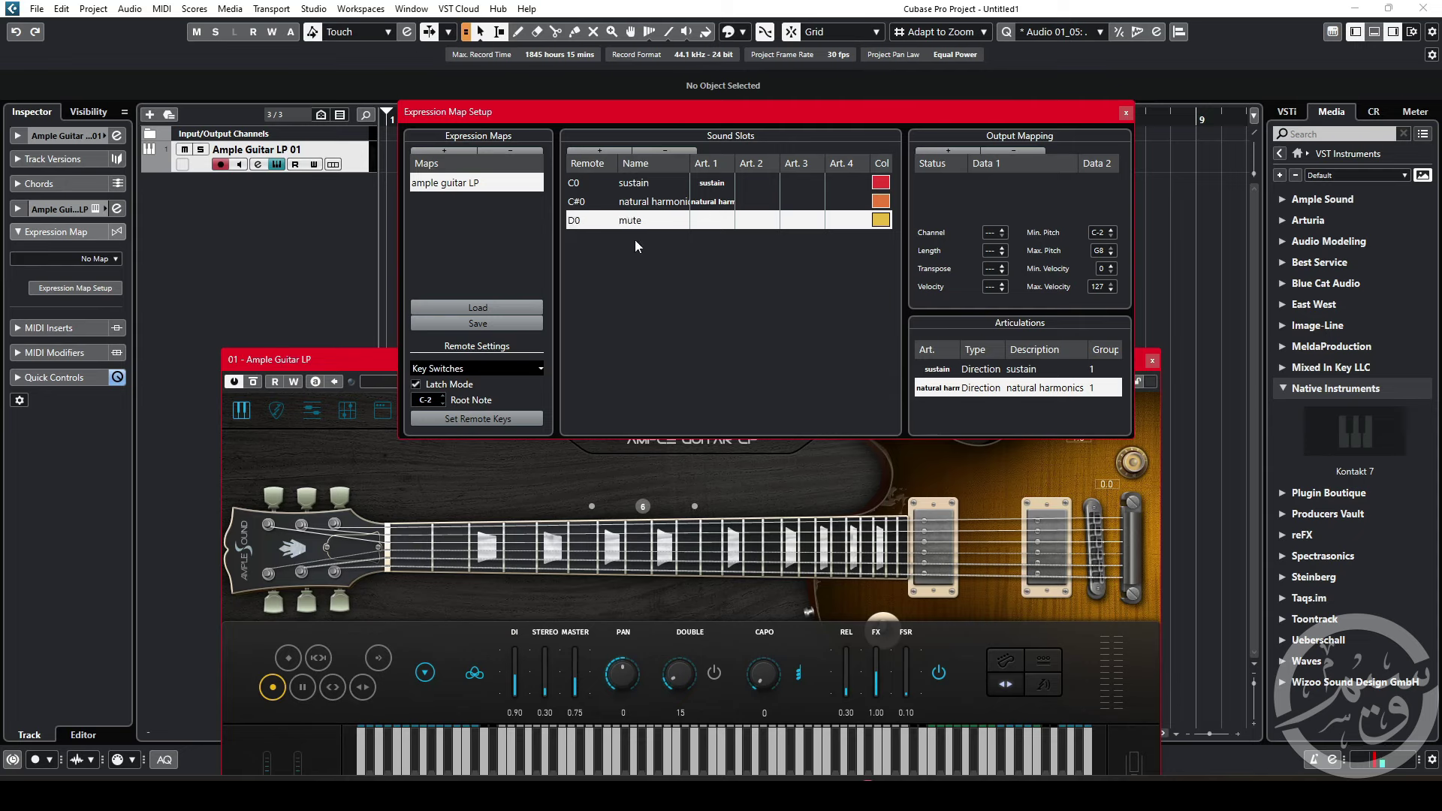
Step: Give the mute slot a custom text articulation "mute" of type Direction and a Note-On output mapping with Data 1 set to D0
click(712, 220)
click(762, 349)
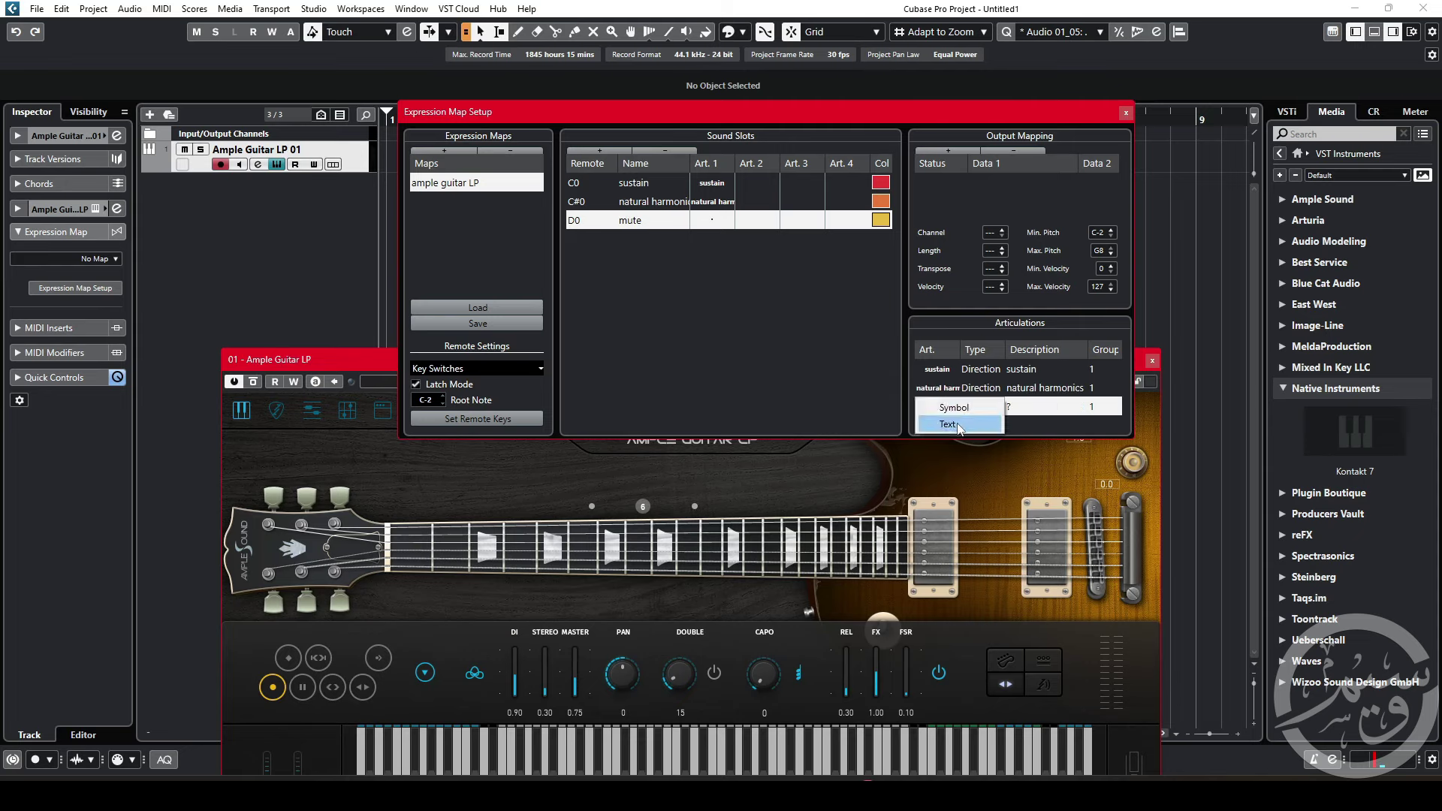
double_click(984, 184)
text(d0)
key(Return)
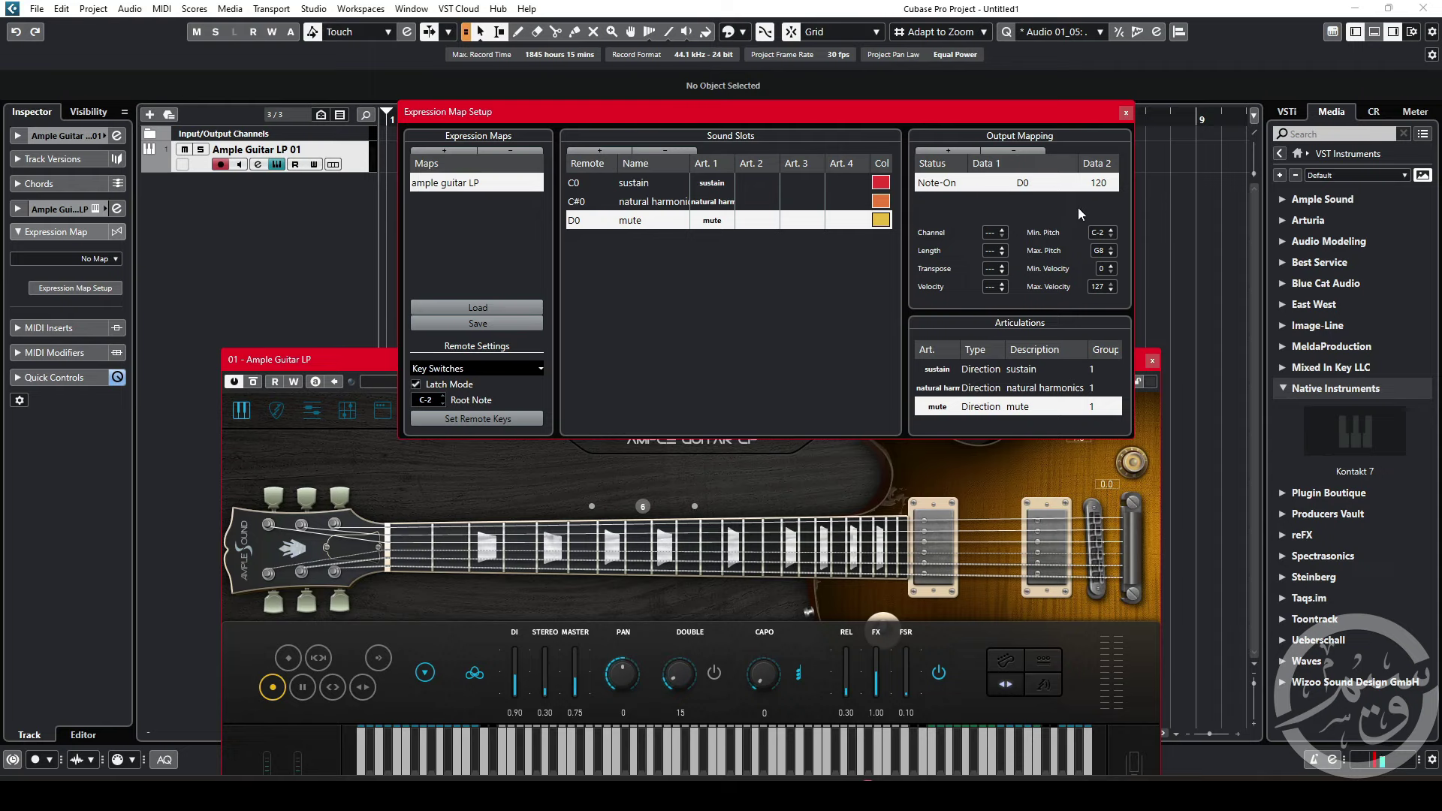
Step: Close the Expression Map Setup and the Ample Guitar LP instrument window
click(1125, 112)
drag(995, 364, 988, 148)
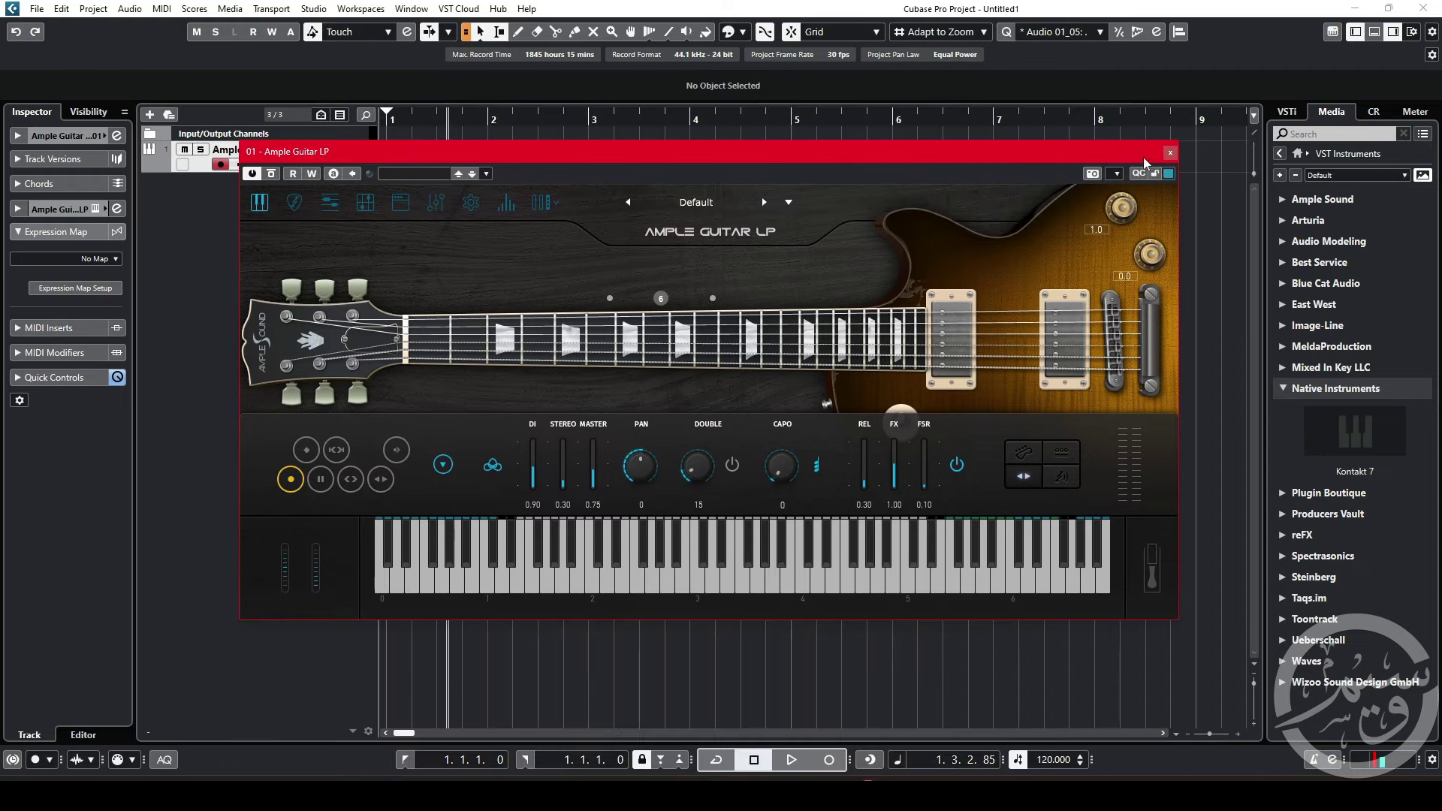
click(1160, 147)
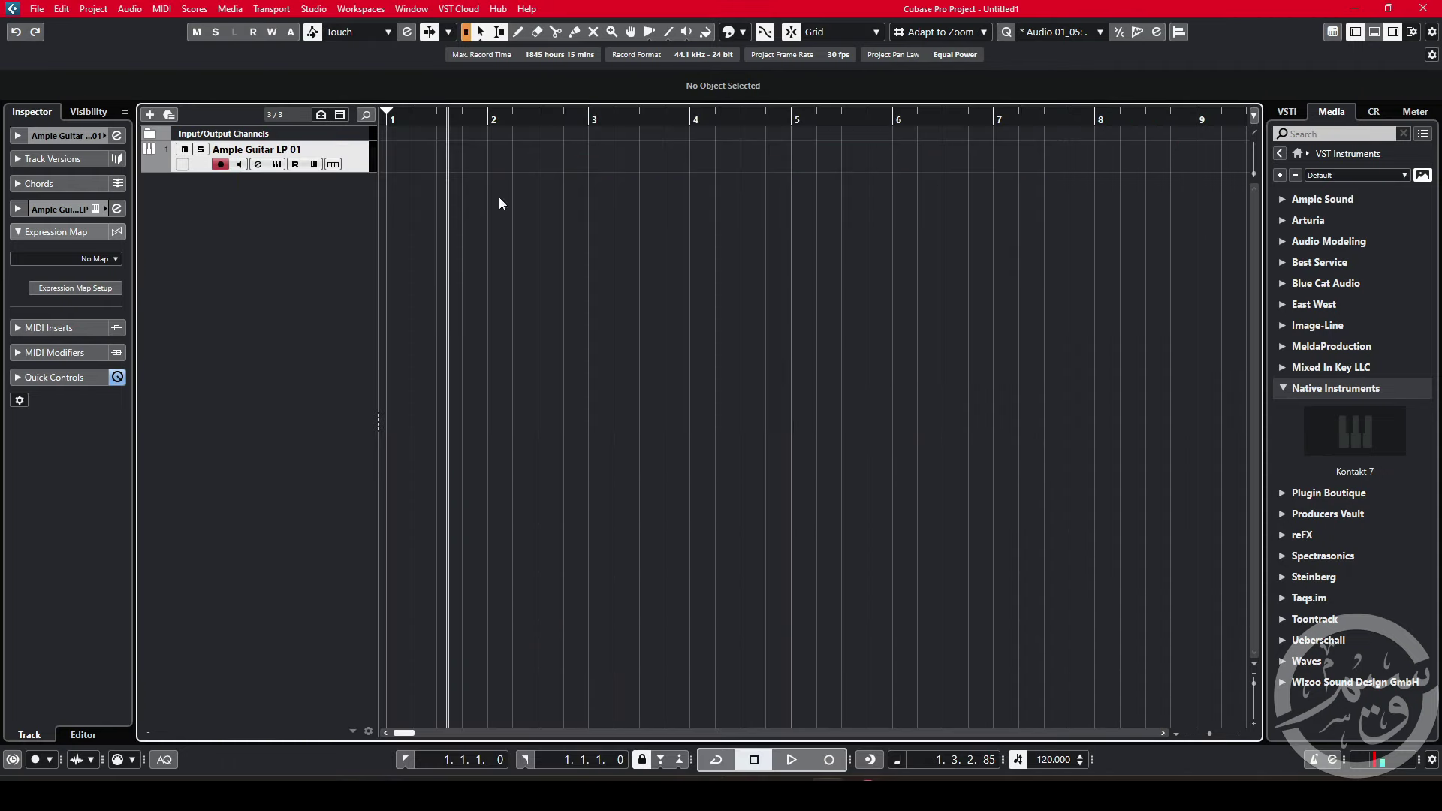
Step: Assign the "ample guitar LP" expression map to the Ample Guitar LP 01 track and return the project cursor to the start
click(116, 259)
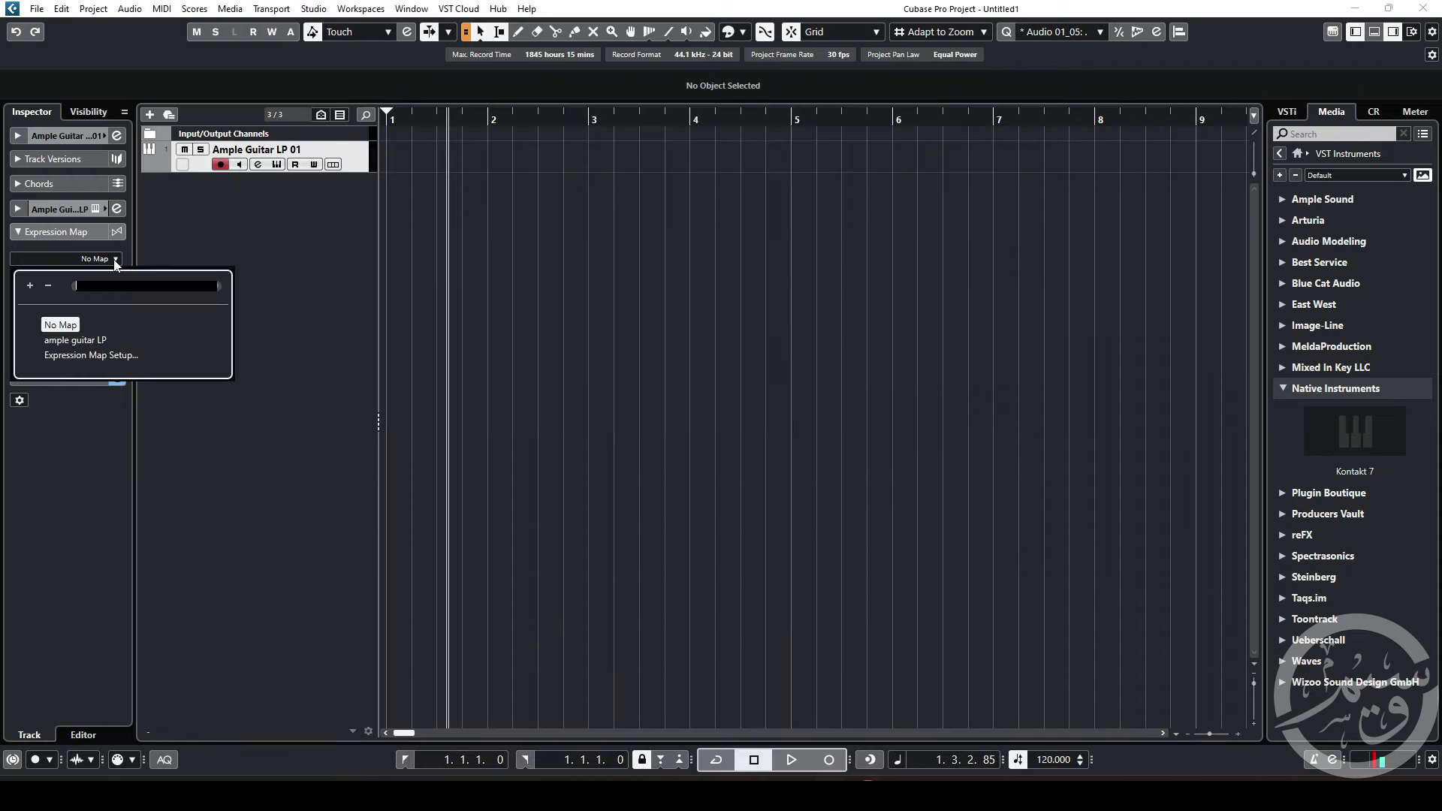
click(77, 340)
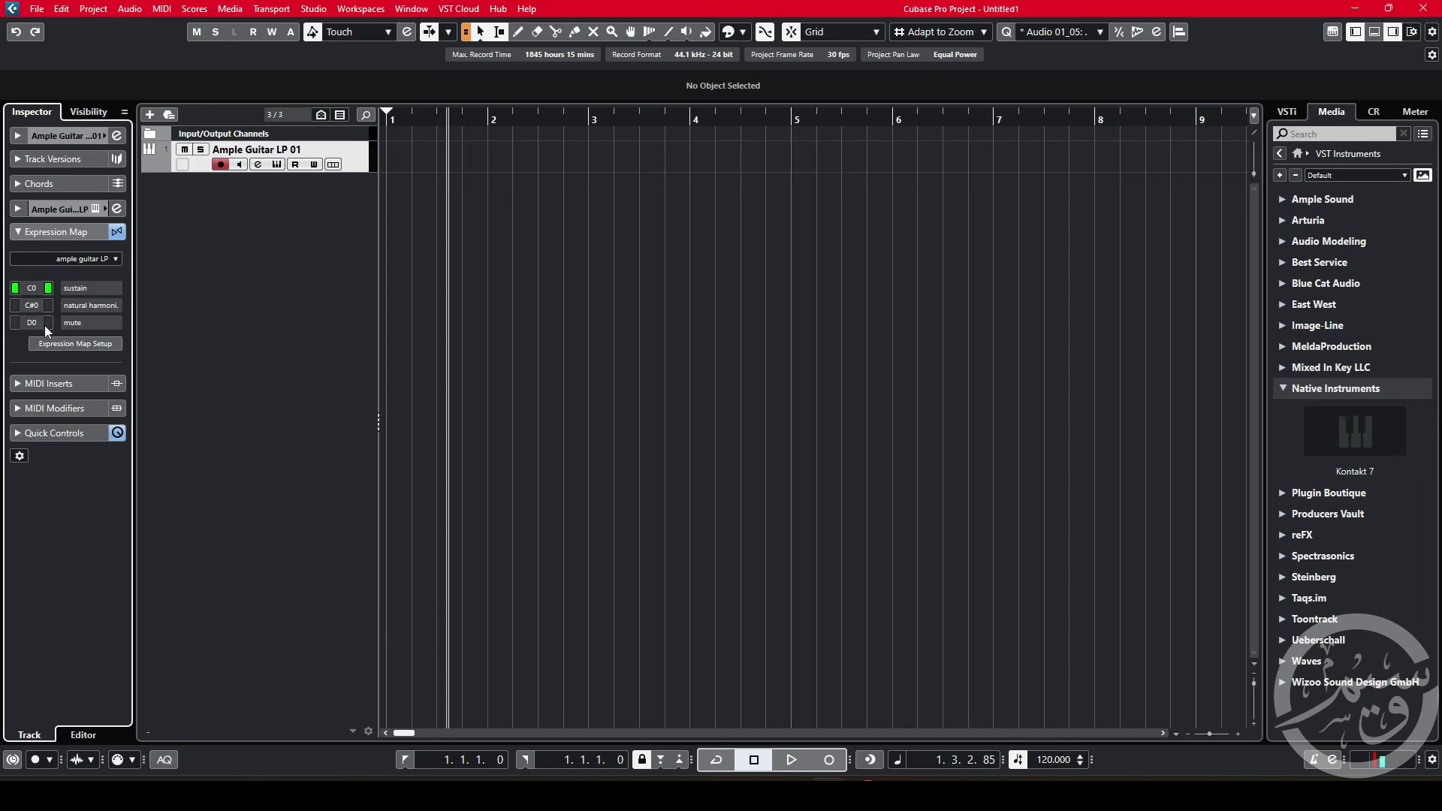
key(Home)
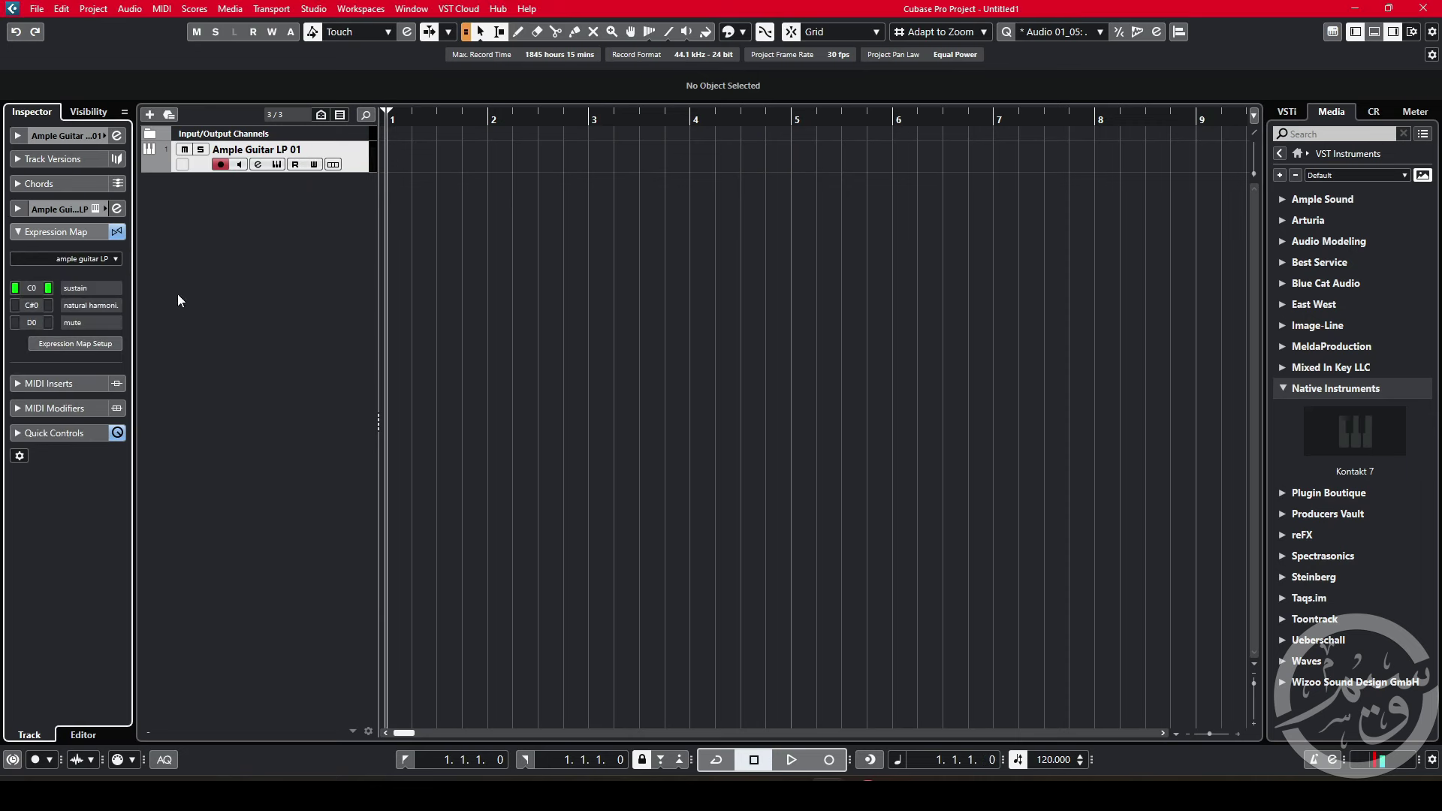
Step: Record a MIDI performance of about seven bars on the Ample Guitar LP 01 track and return the cursor to the project start
key(KP_Multiply)
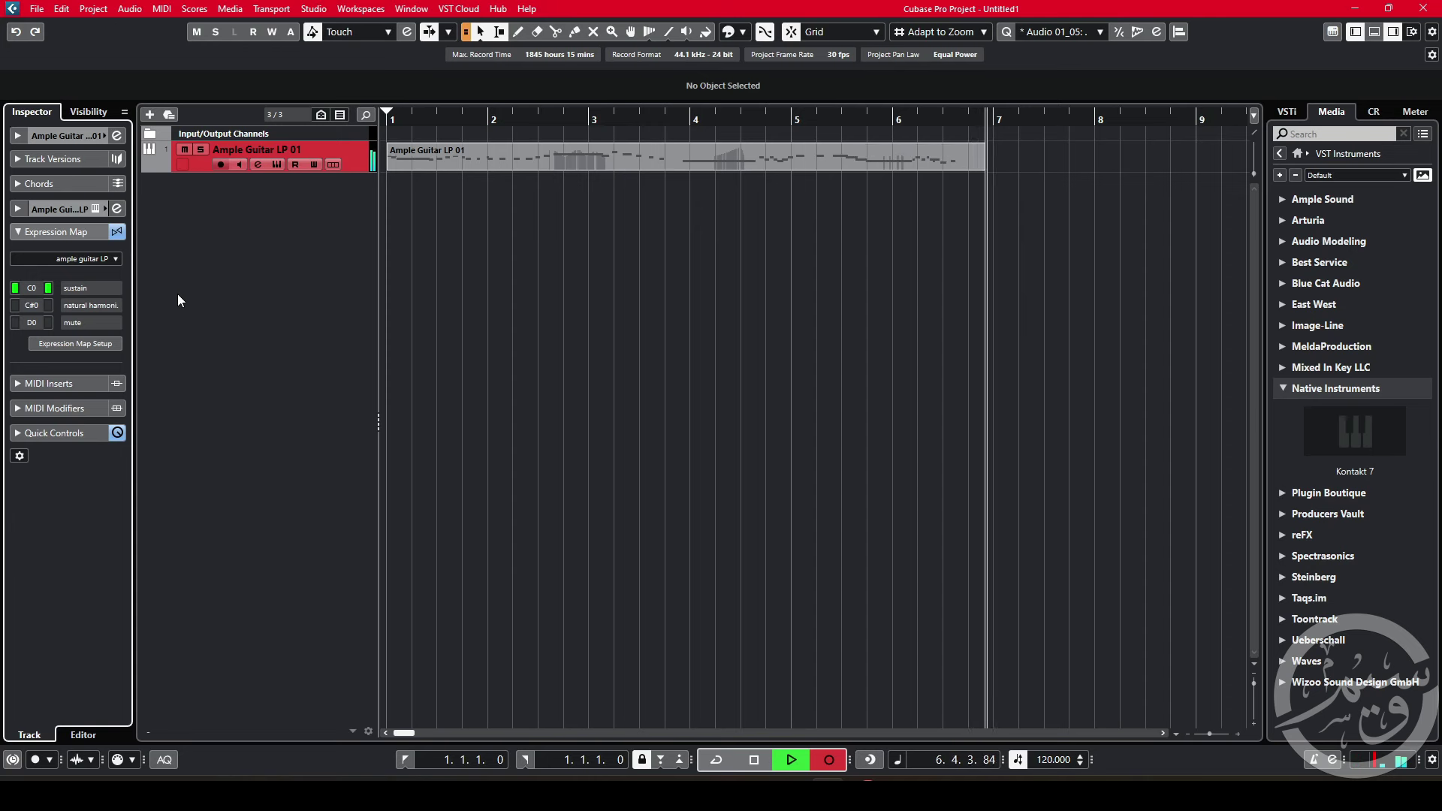
key(space)
key(Home)
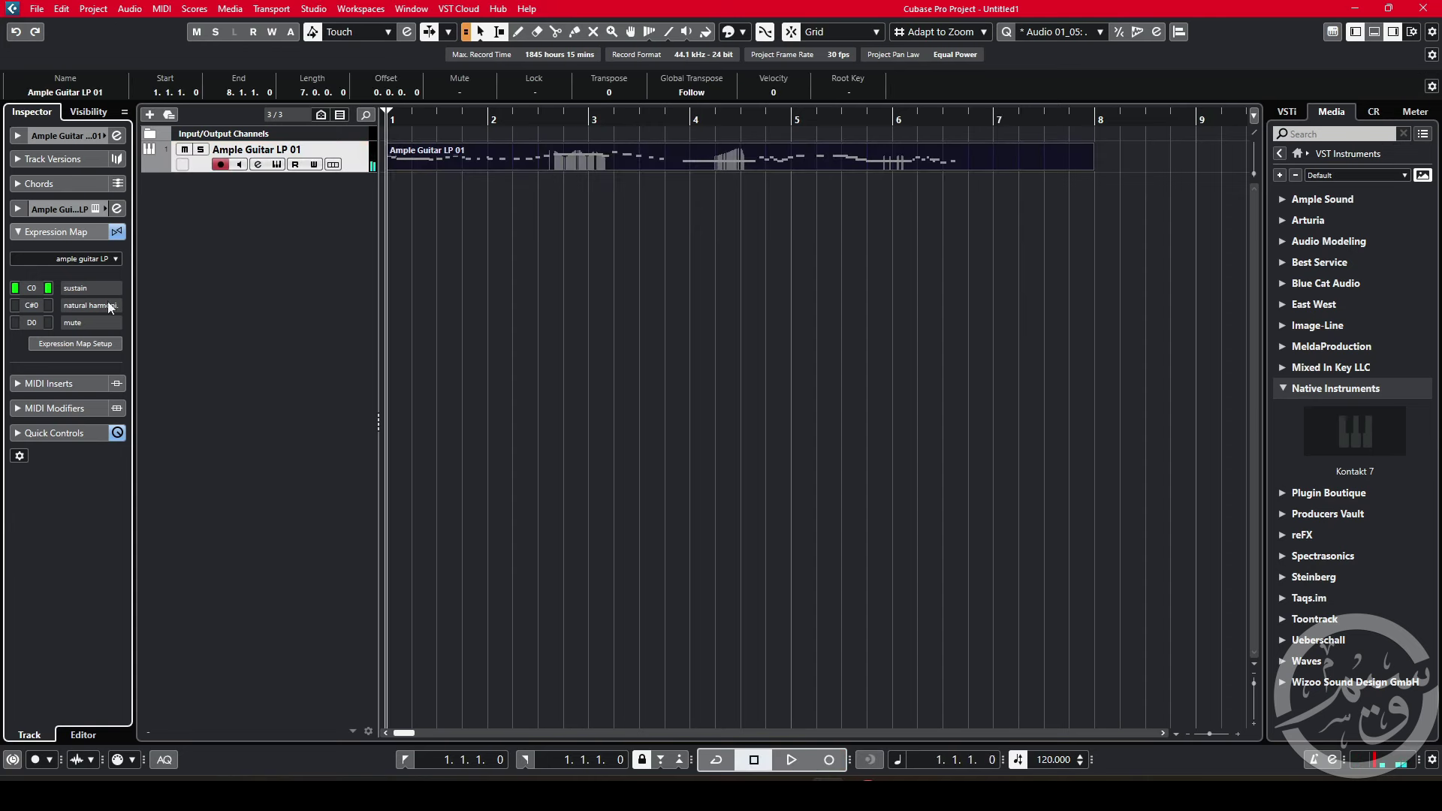
Step: Open the recorded guitar part in the Key Editor and enlarge the note area above the Articulations lane
double_click(713, 161)
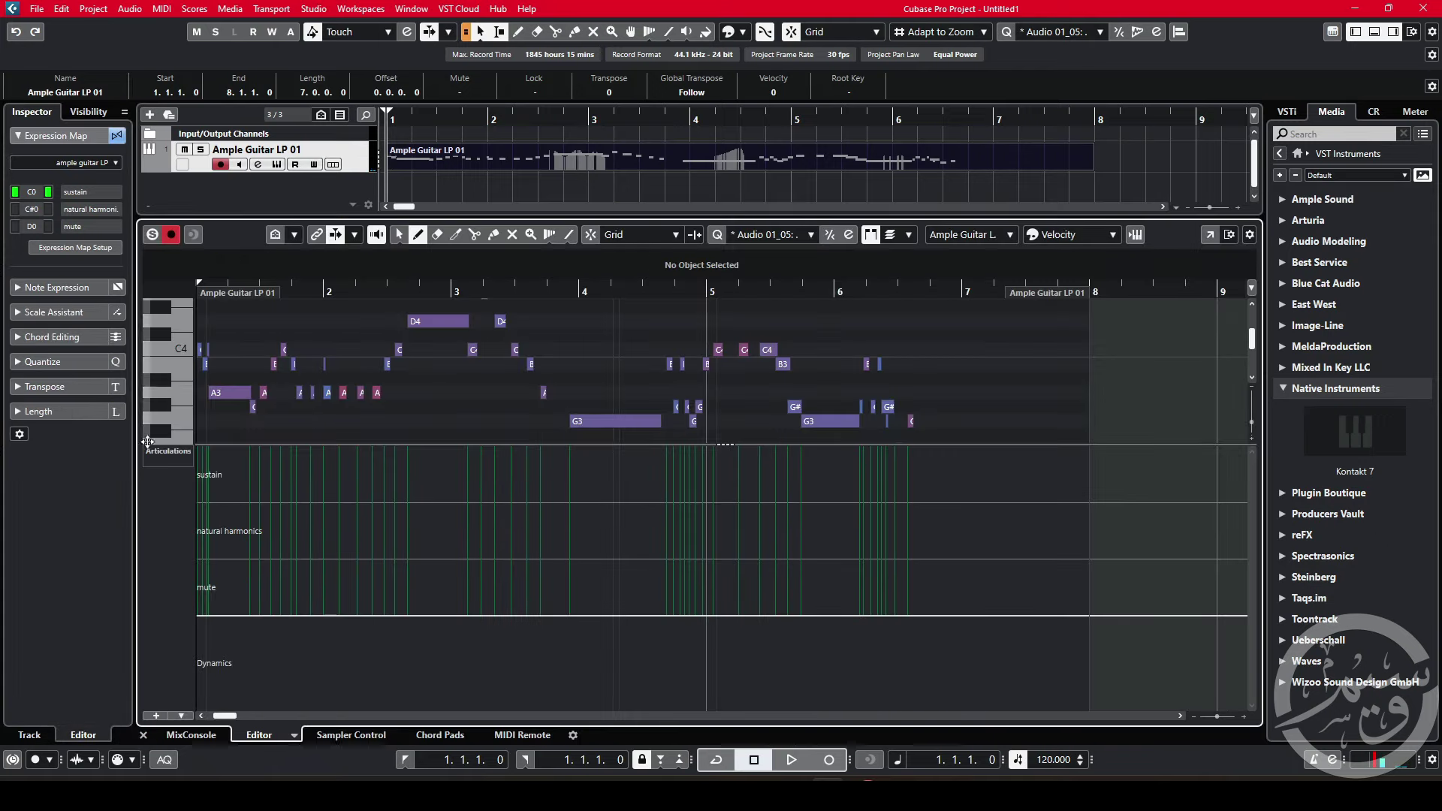
drag(329, 447, 331, 562)
right_click(159, 585)
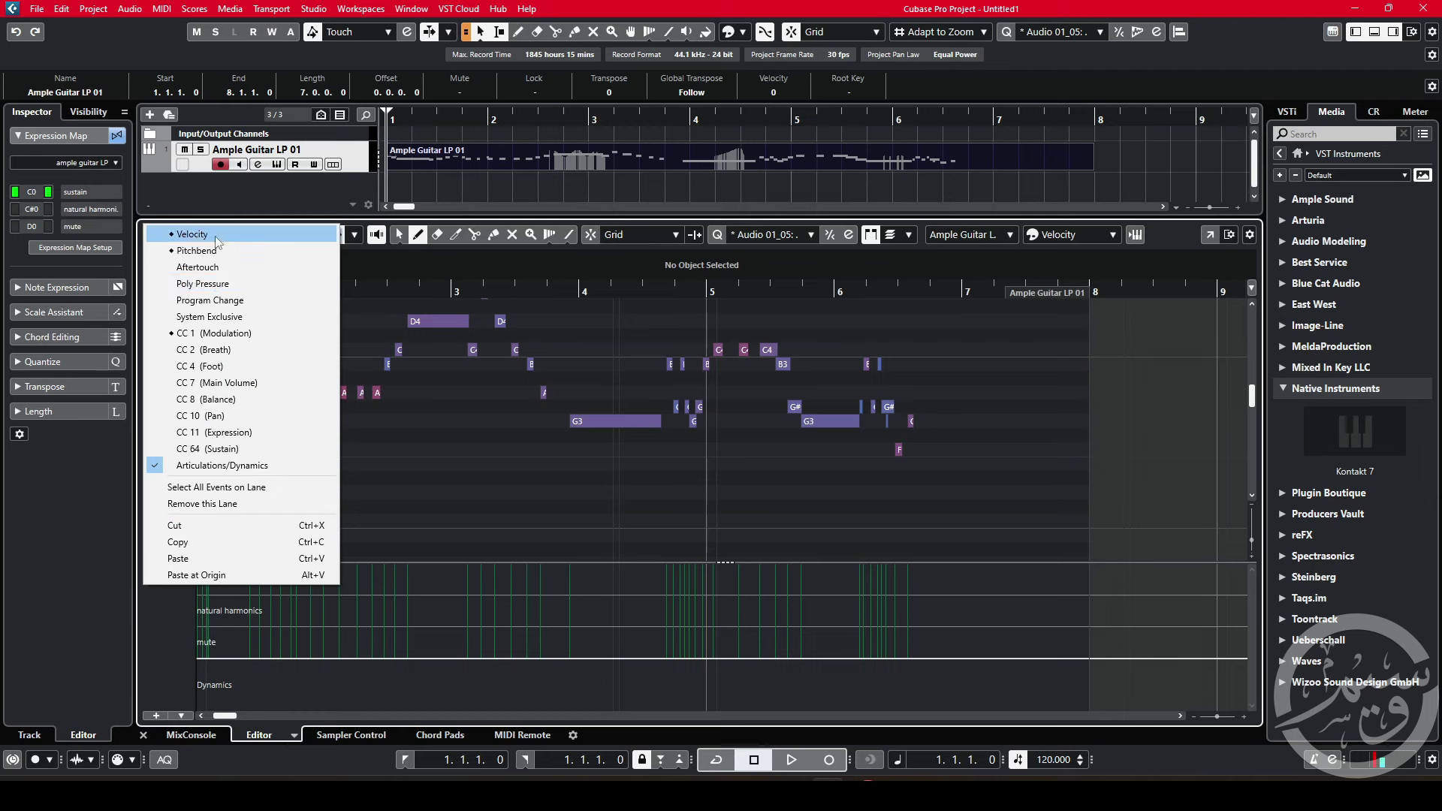
click(192, 234)
right_click(168, 568)
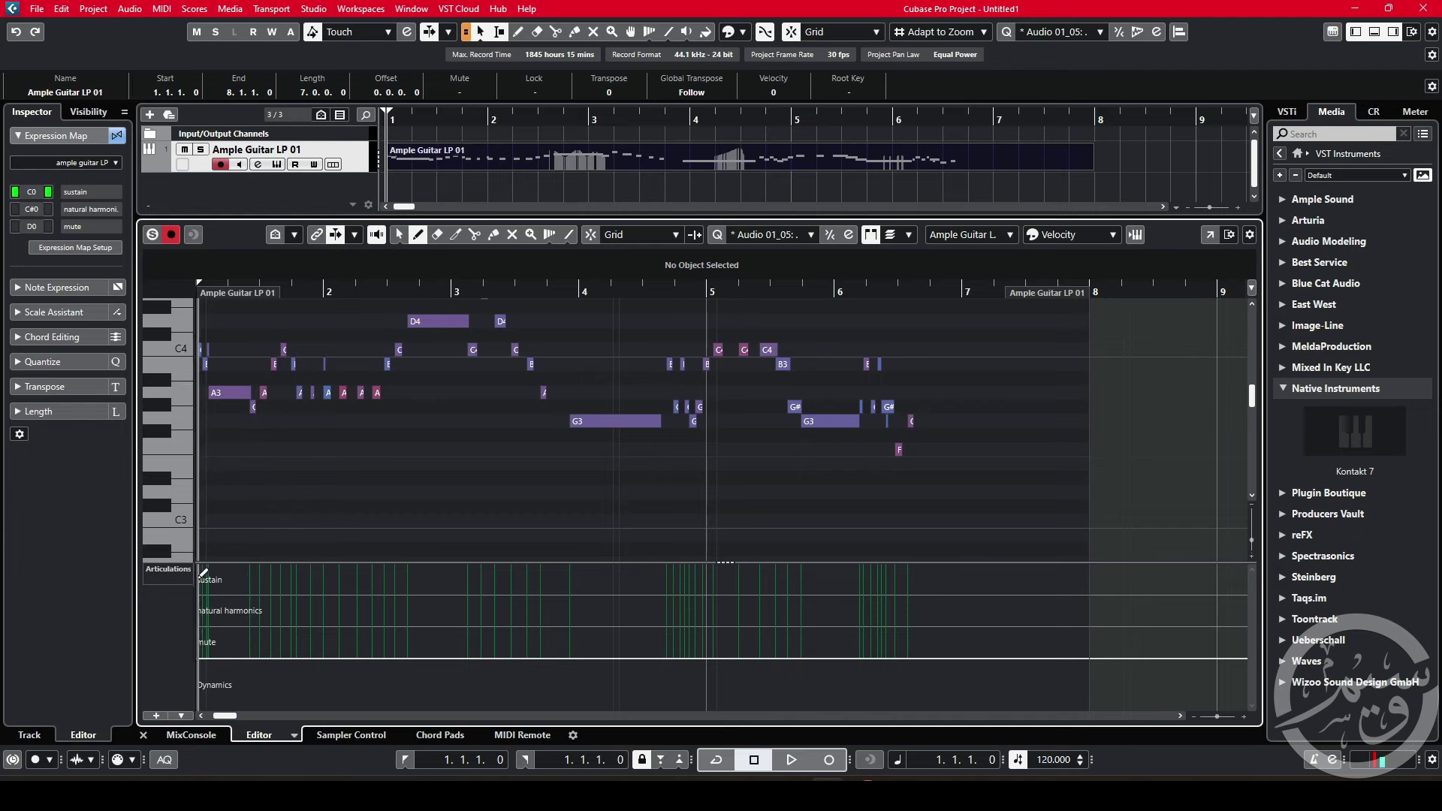
scroll(268, 496, up, 8)
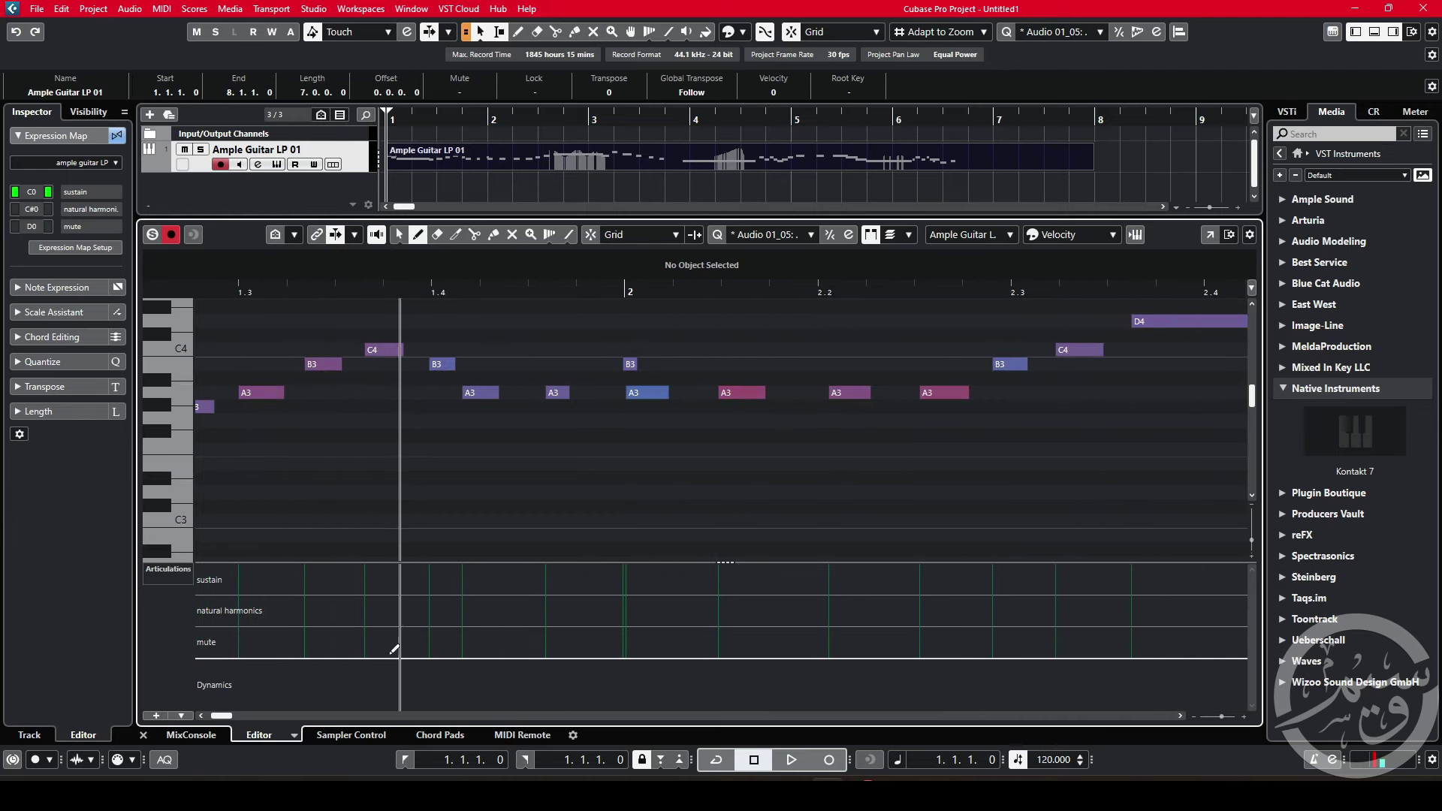
drag(225, 717, 217, 718)
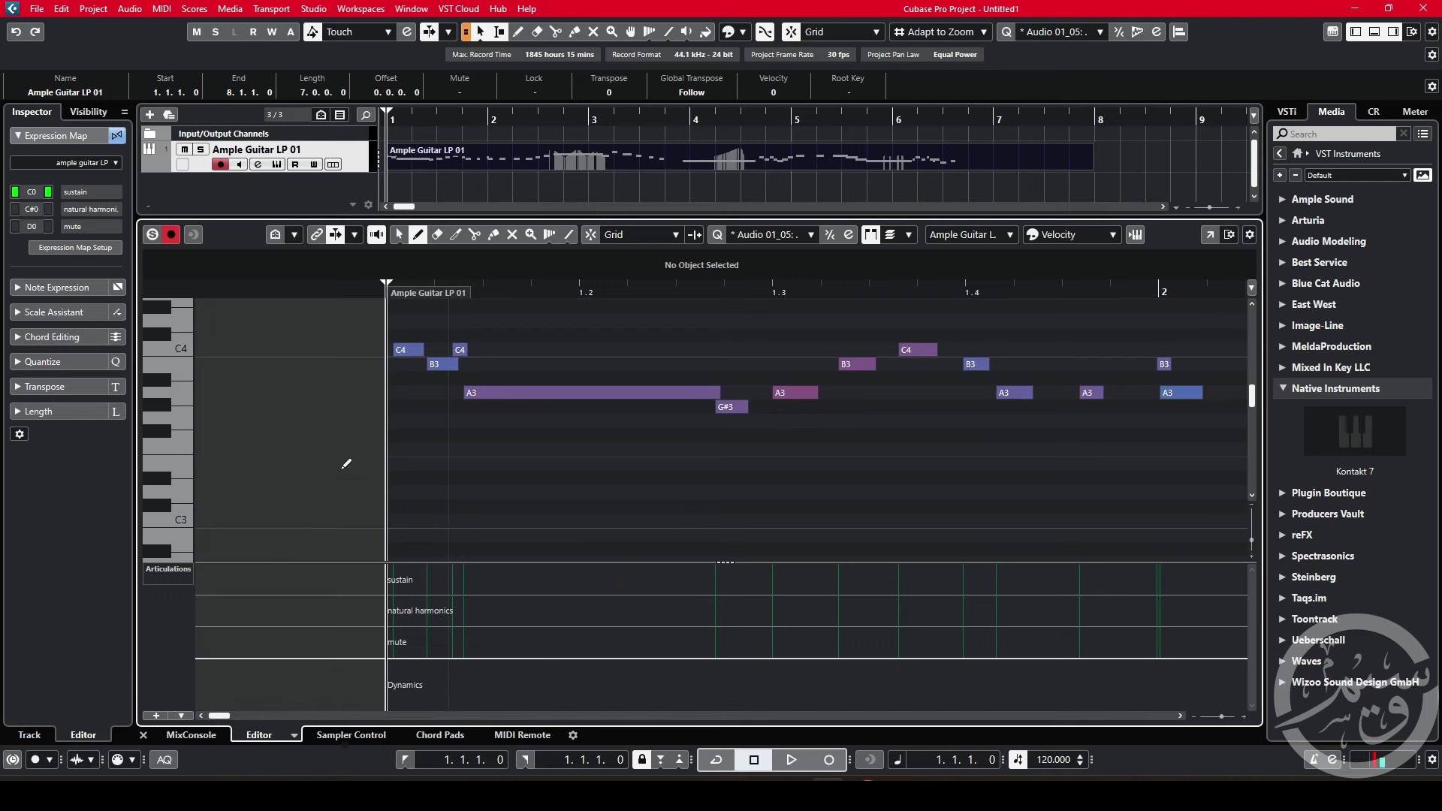
Step: Draw sustain articulations at 1.1.1.18 and 1.2.2.32 and a natural harmonics articulation at 1.2.4.59
click(391, 586)
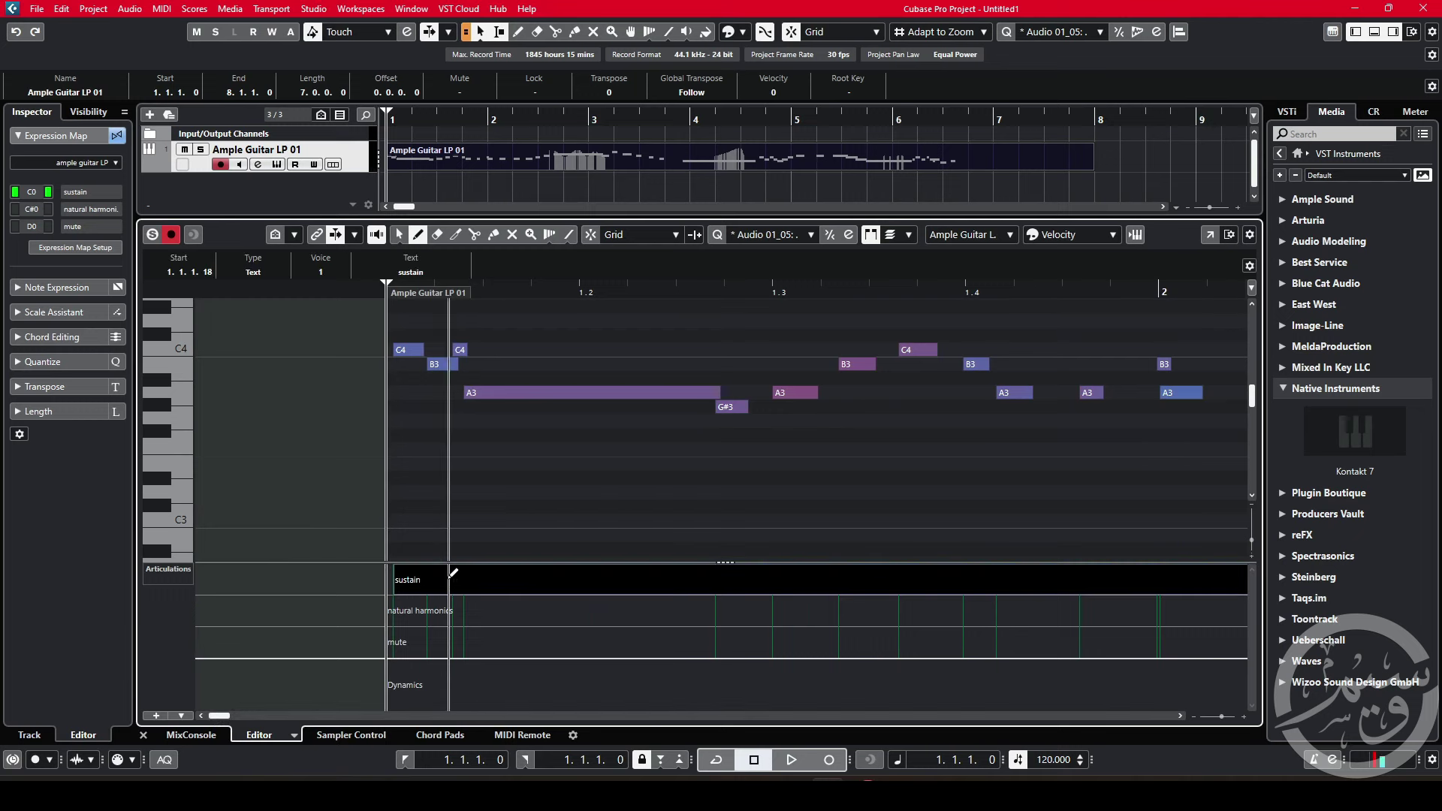
click(641, 579)
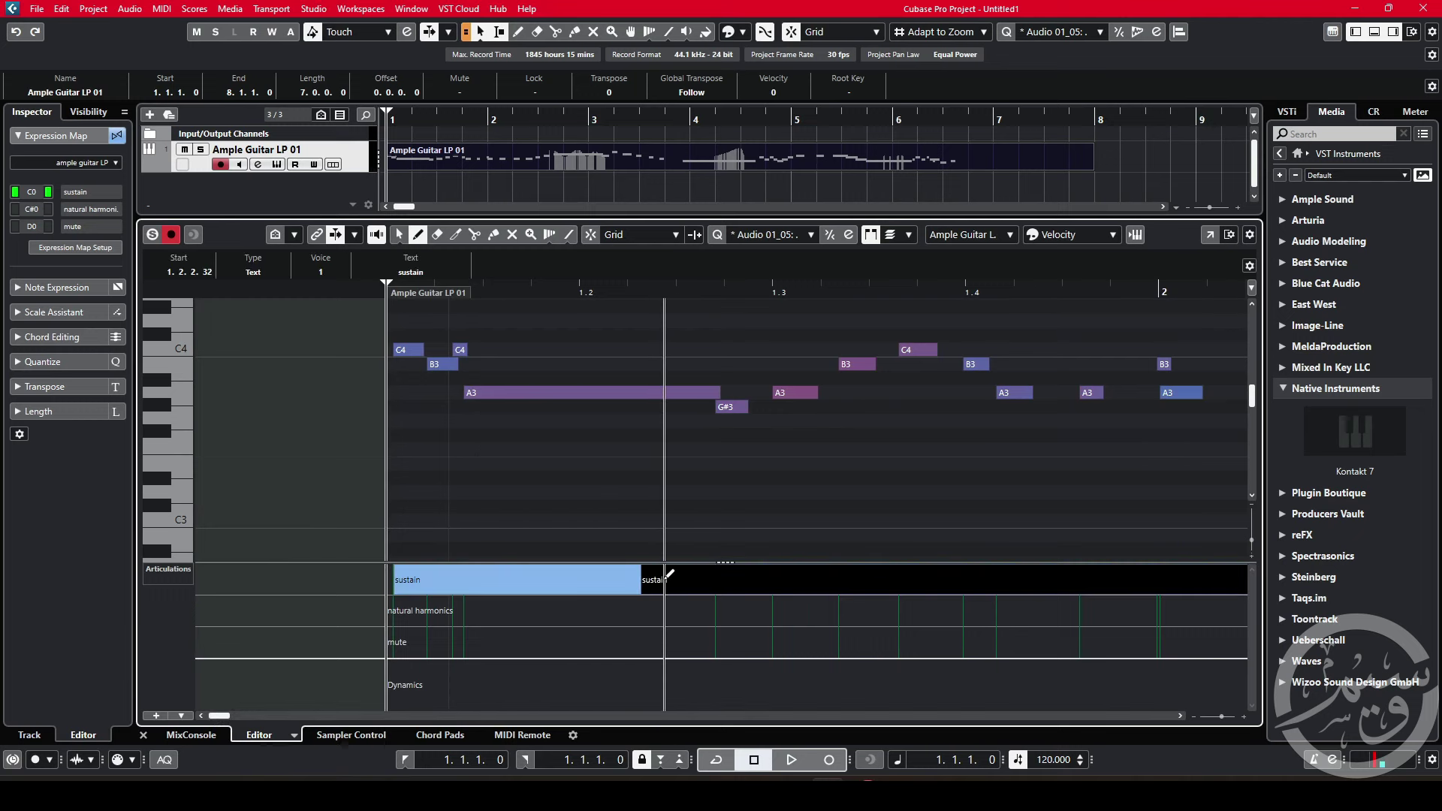
click(751, 607)
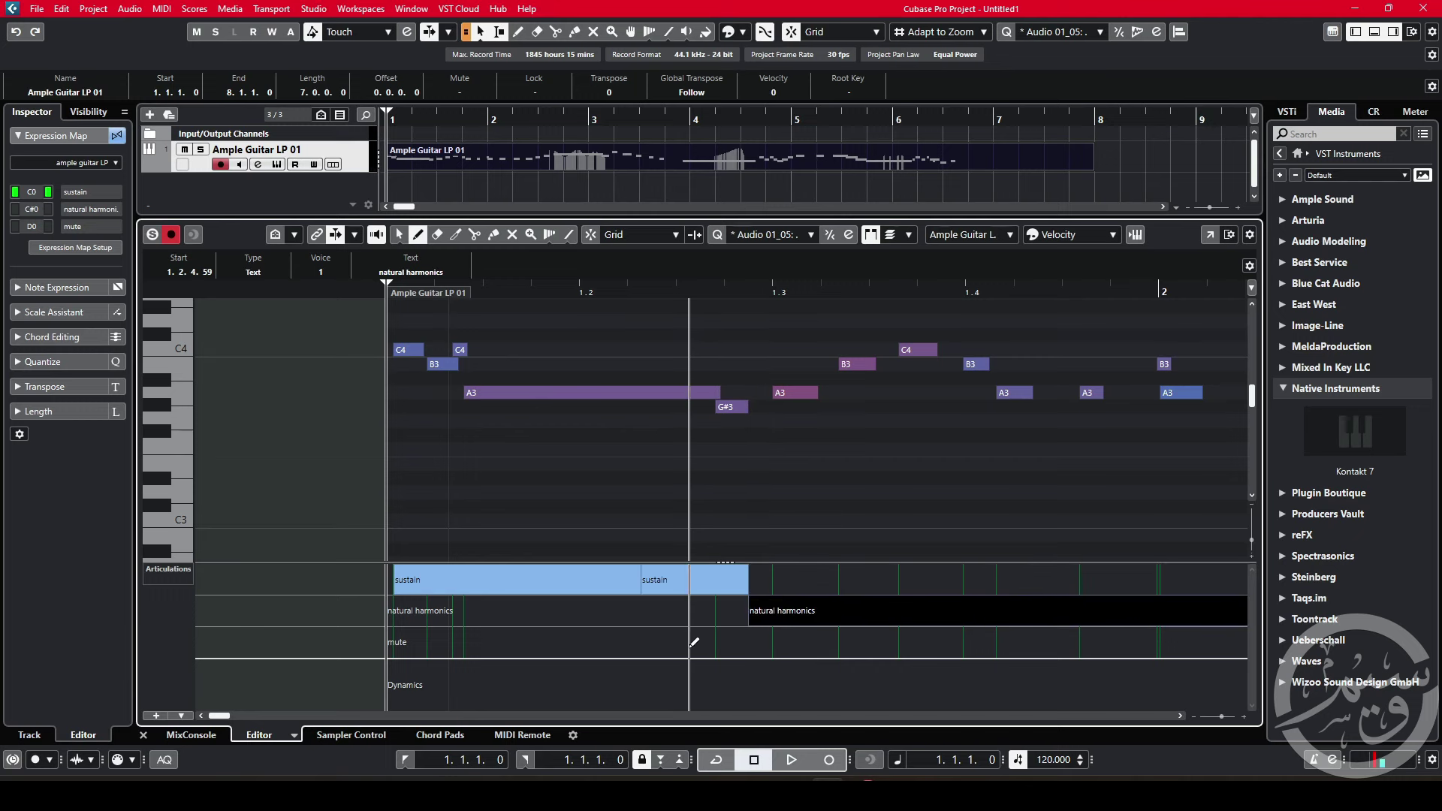
Step: Add a sustain articulation at 2.3.2.116 and move the natural harmonics event before it out of its lane
key(g)
key(g)
key(g)
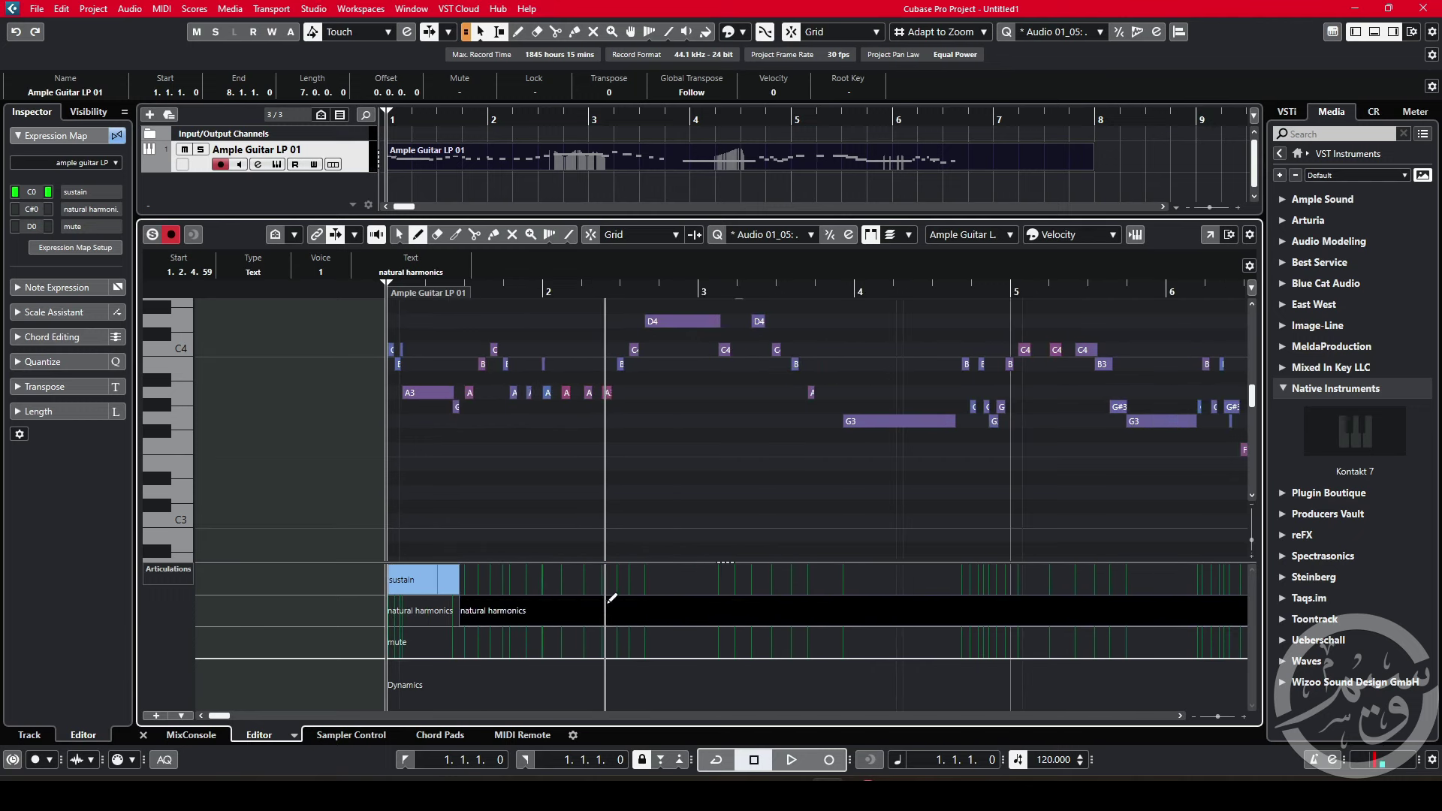
click(654, 572)
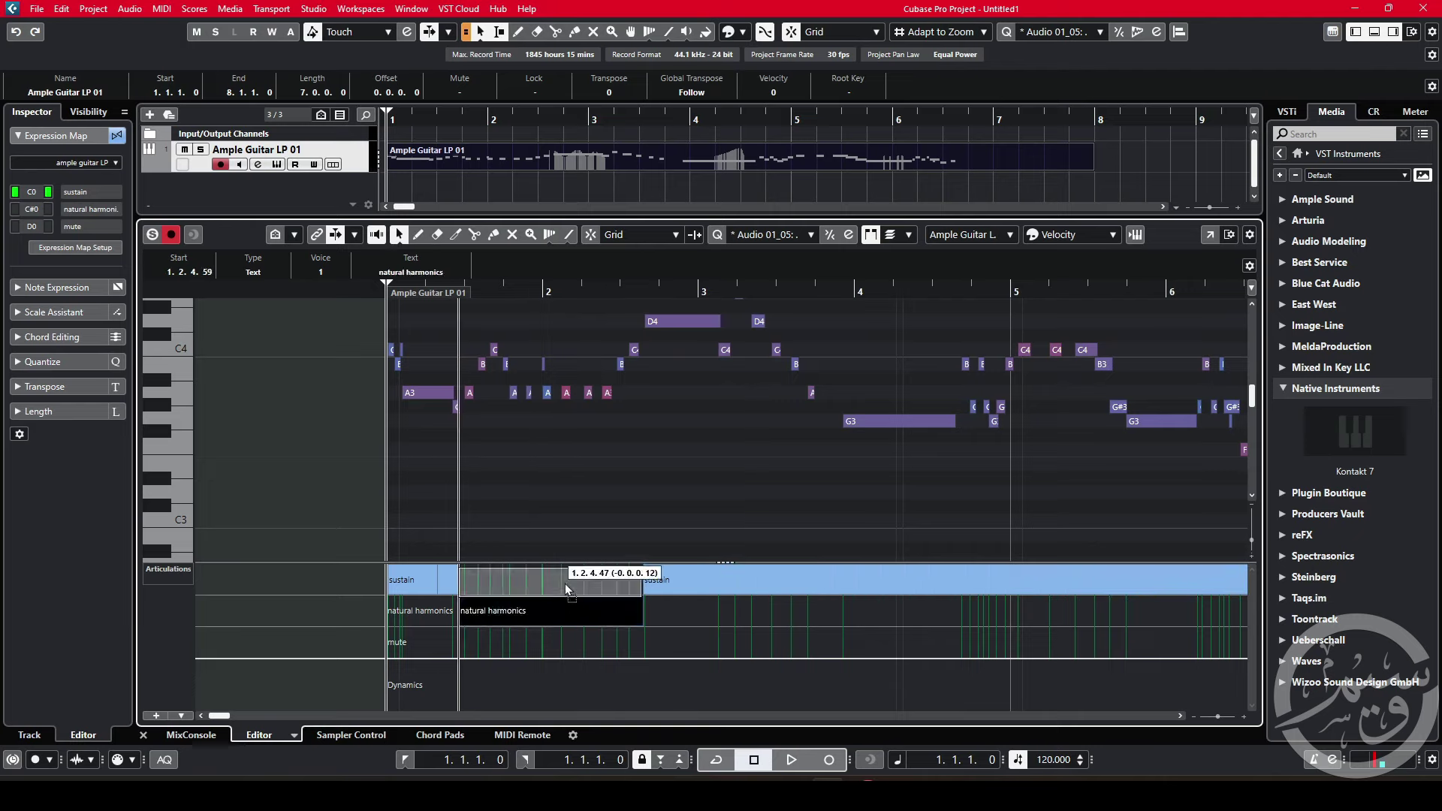
click(567, 575)
key(1)
key(8)
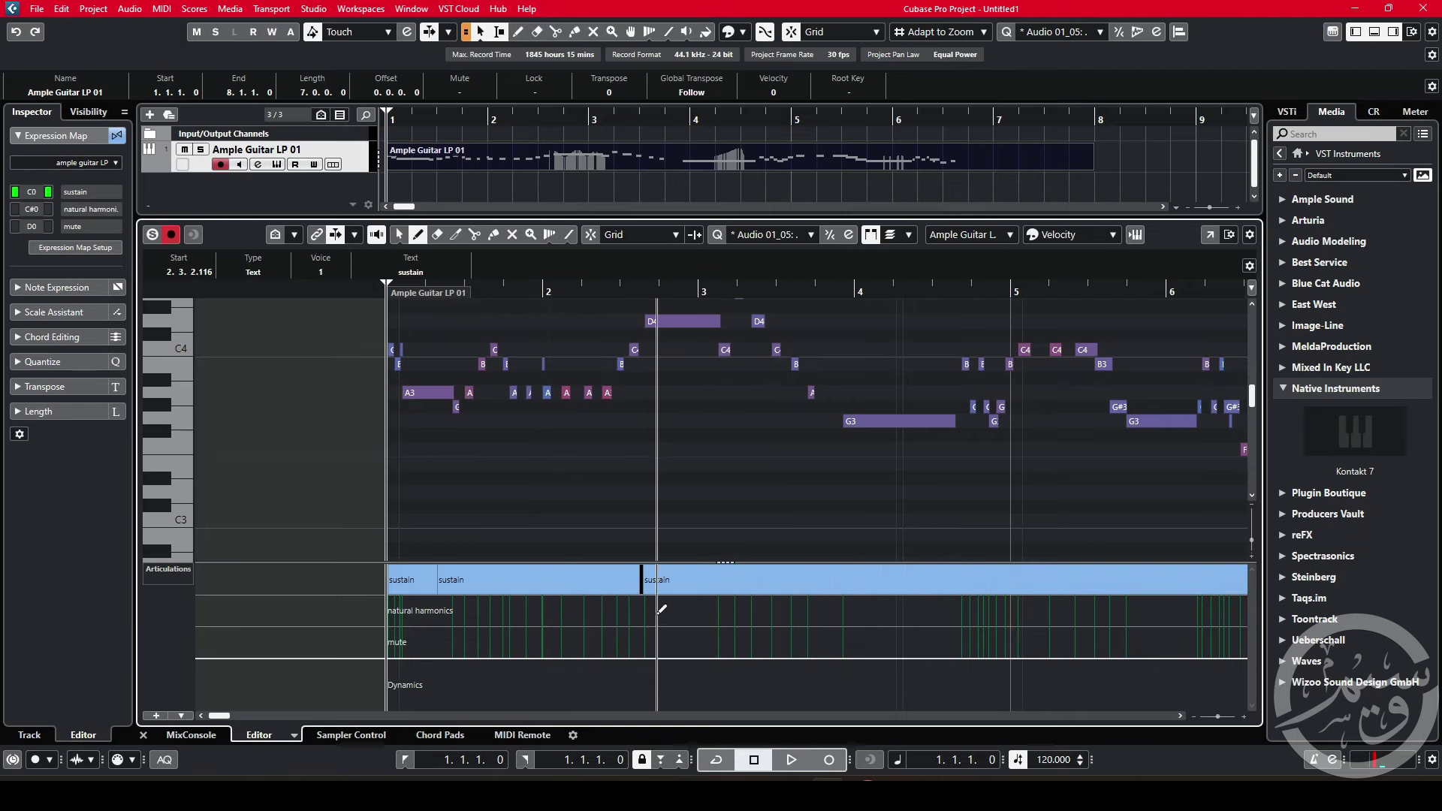
Step: Draw natural harmonics from mid-bar 2, mute from bar 5 and sustain from 5.4.2.110, and play the part back
click(648, 609)
click(1016, 640)
key(g)
key(g)
click(793, 759)
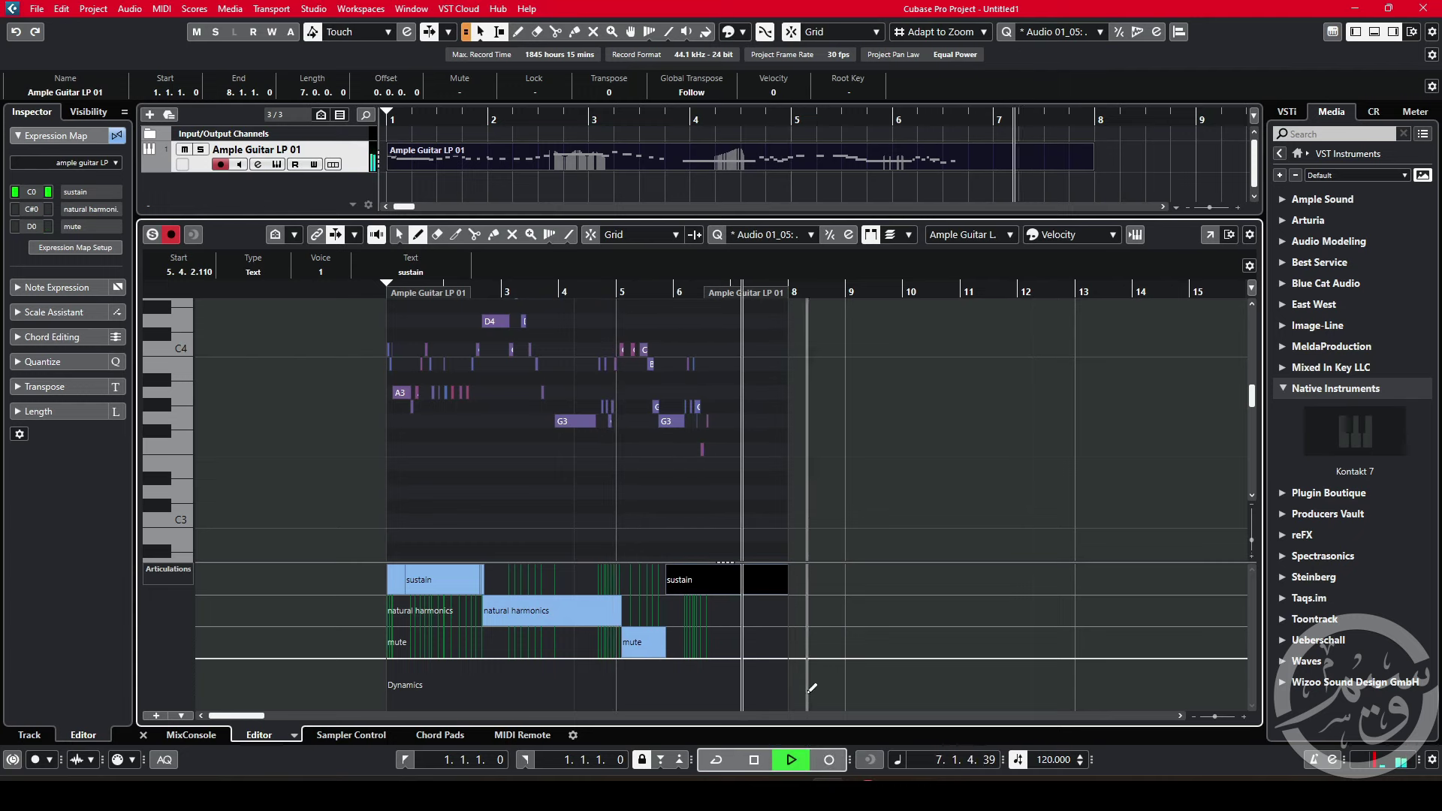
key(space)
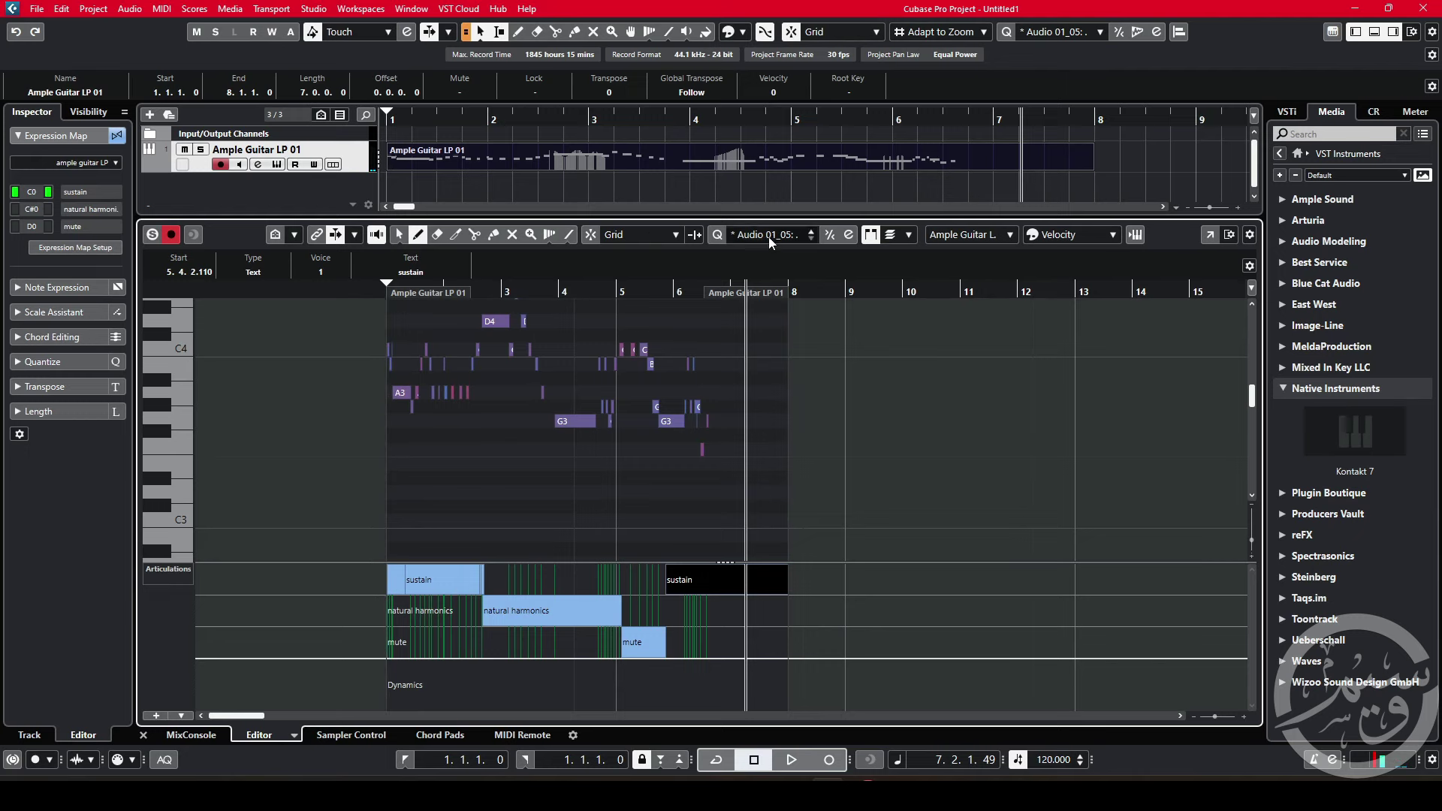
Step: Add a Kontakt 7 instrument track and load CH - EnsString All Mix Full High from the Chris Hein - Ensemble Strings library
drag(1356, 432, 329, 196)
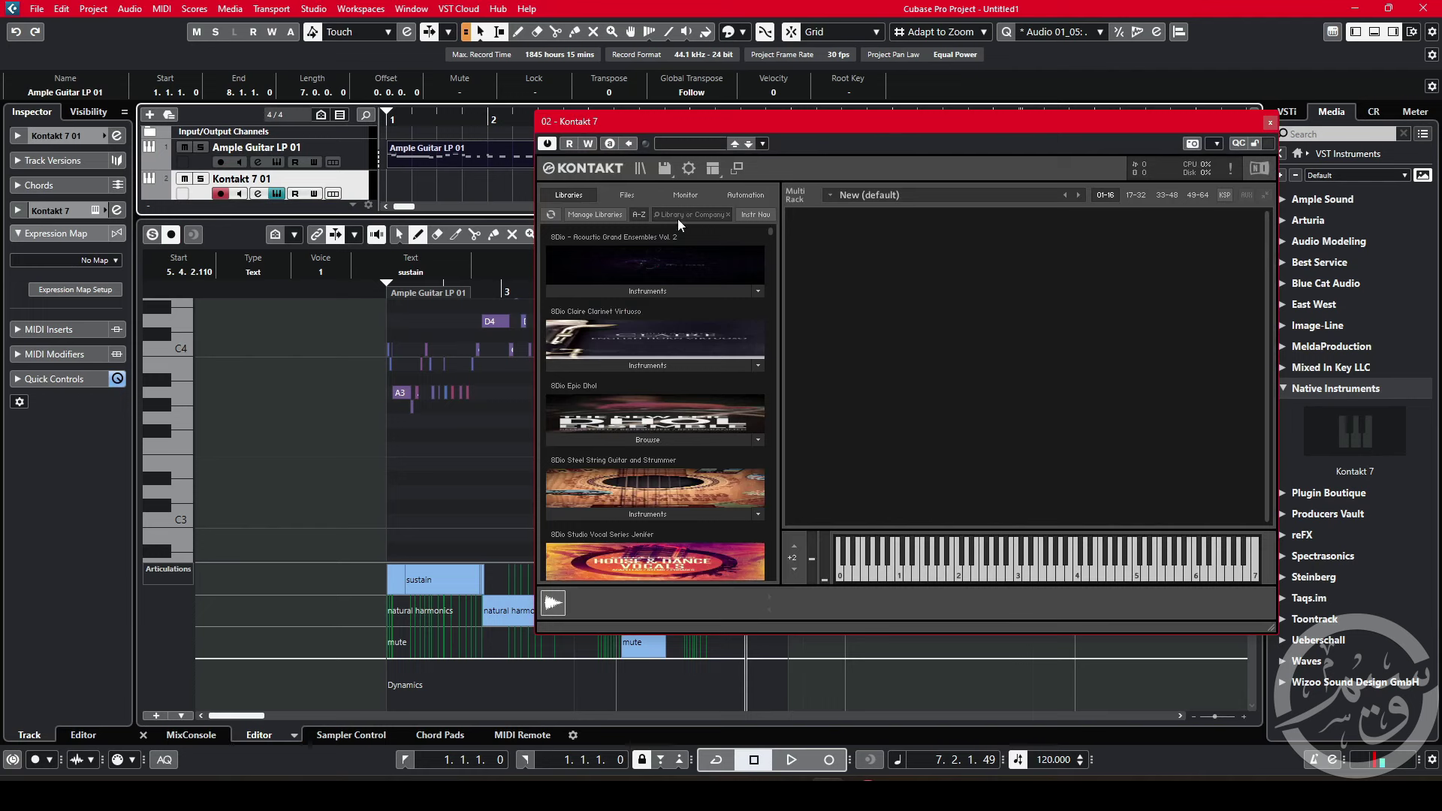
click(679, 218)
text(ch)
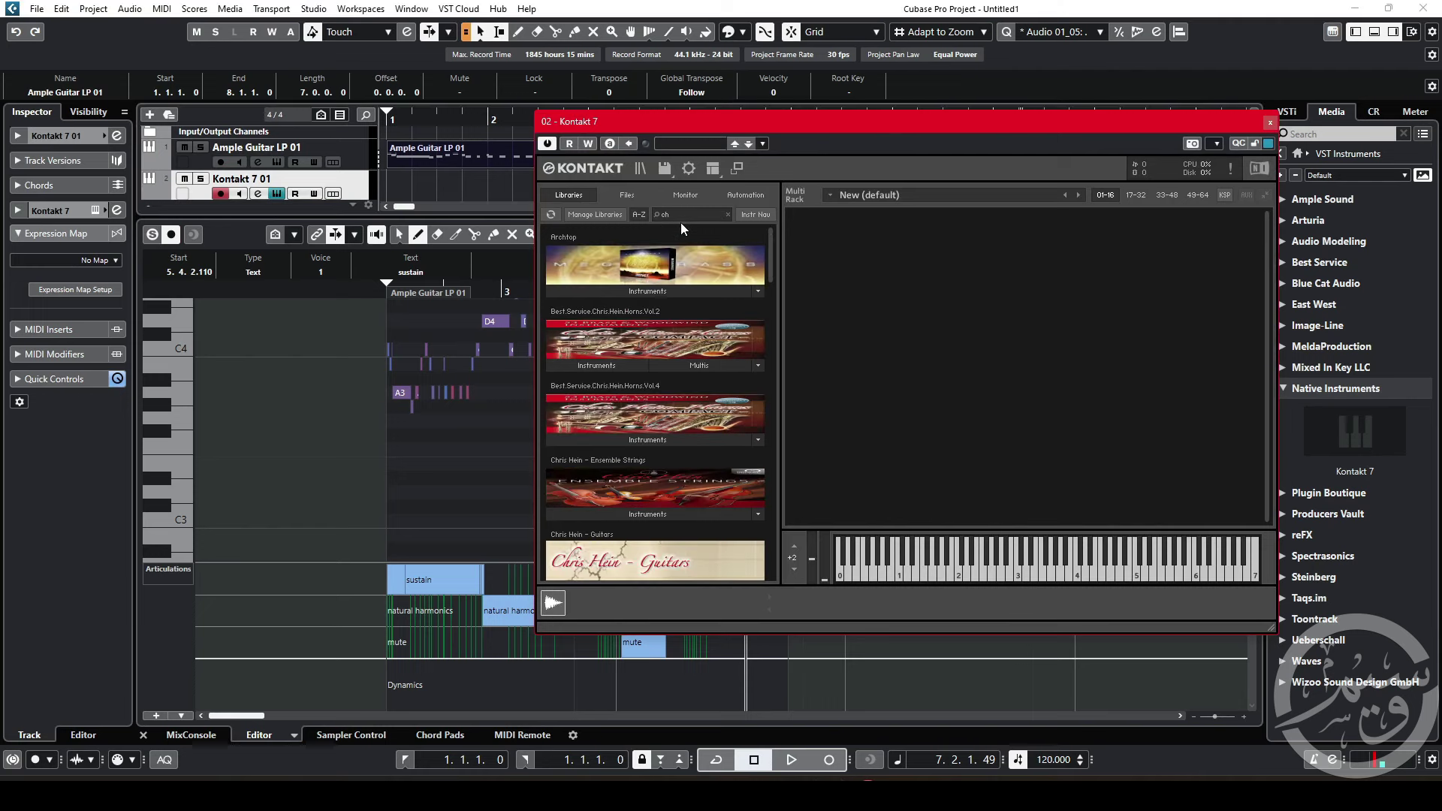
text(r)
click(755, 372)
drag(689, 392, 857, 339)
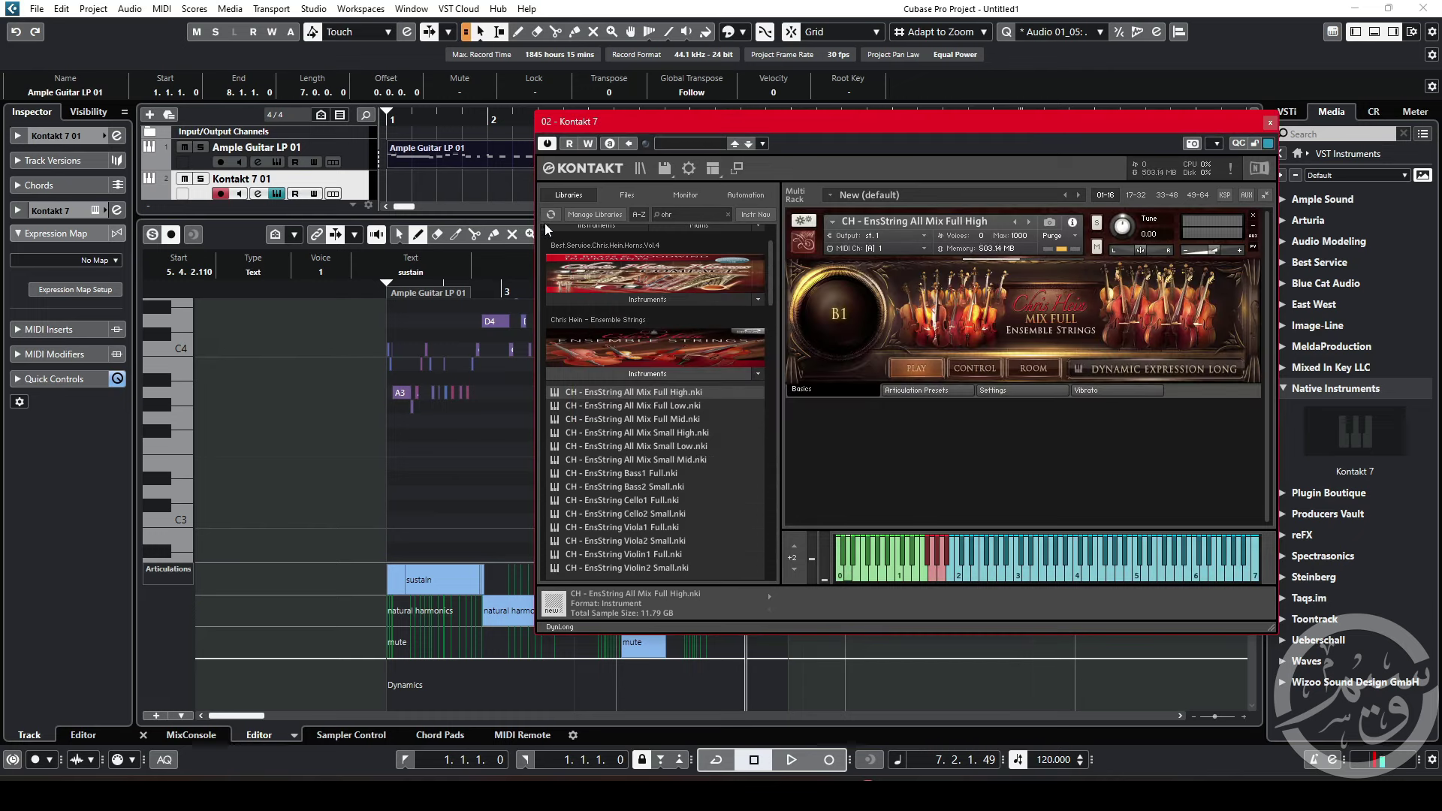
Step: Delete the recorded part from the Ample Guitar LP 01 track and close the Key Editor
click(452, 163)
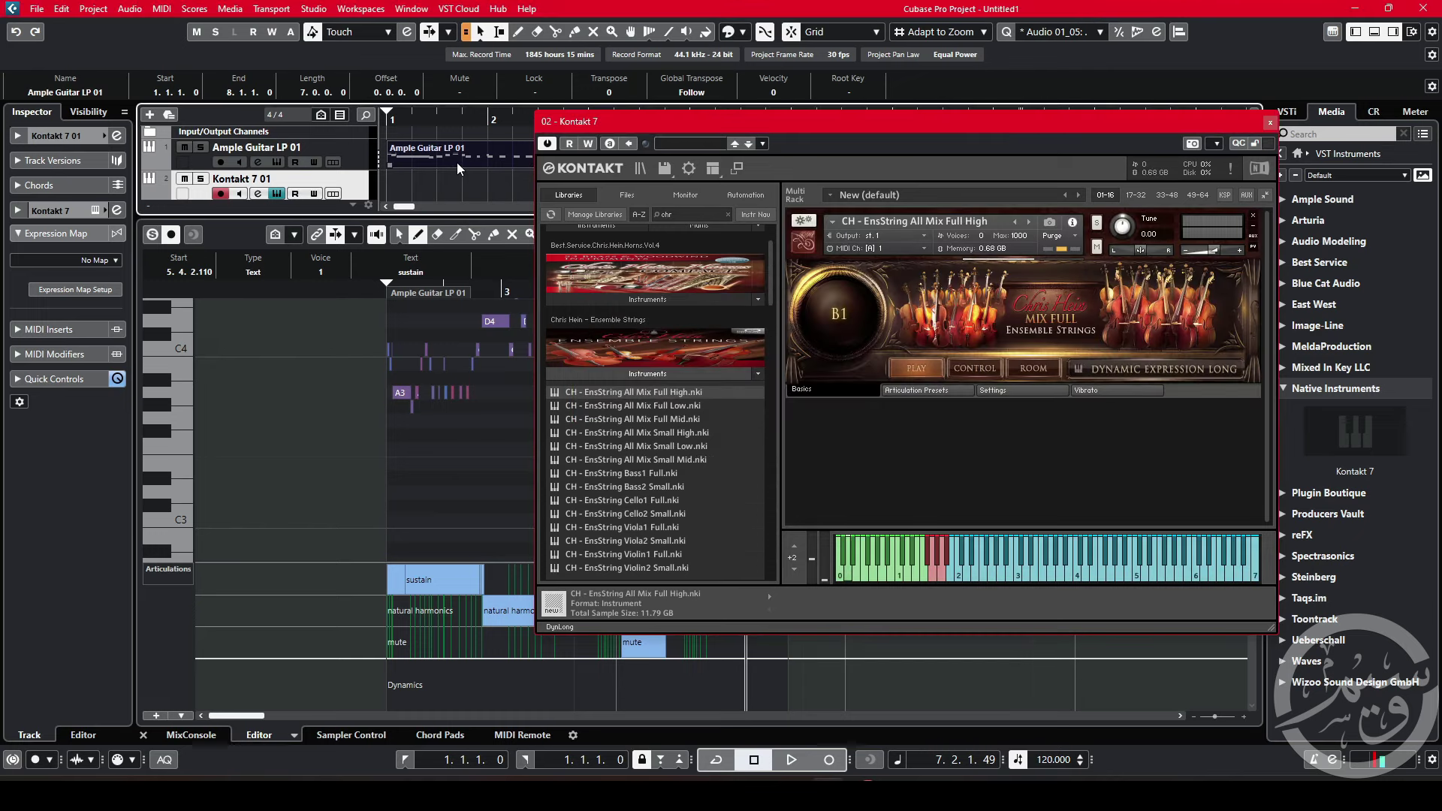
key(Delete)
key(ctrl+alt+e)
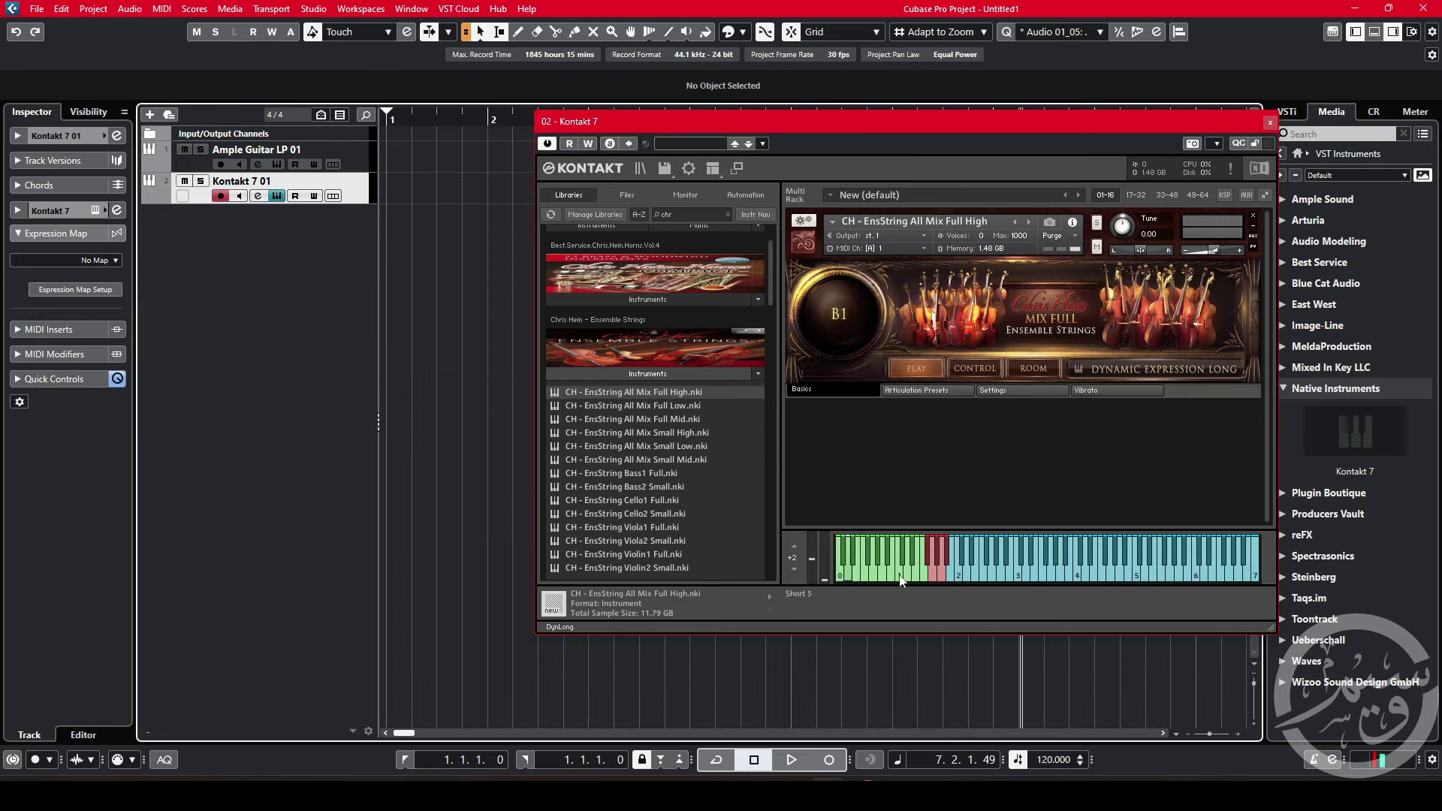
Step: Show the ensemble strings' articulation presets and trigger the C0 key switch to check its articulation
click(950, 388)
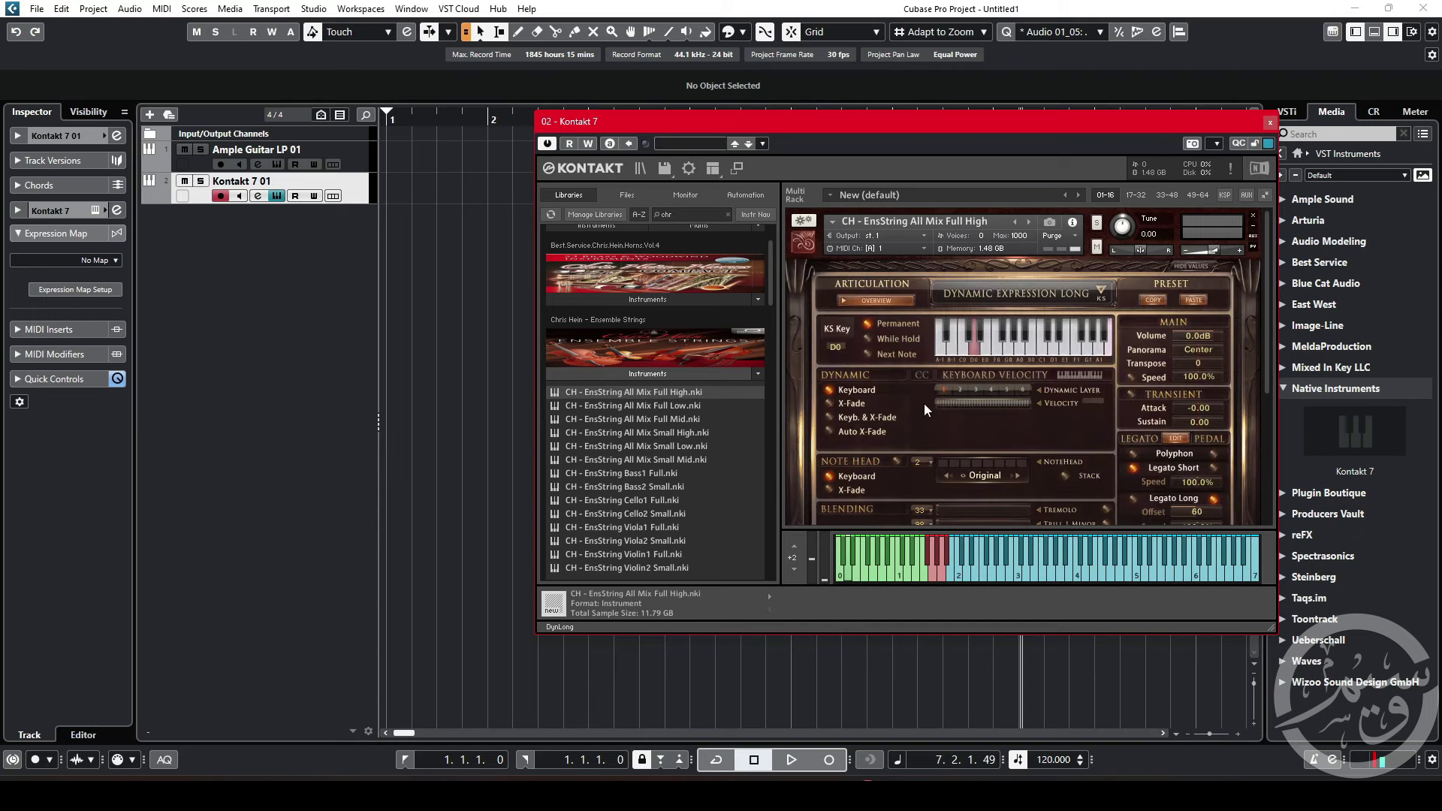
click(841, 575)
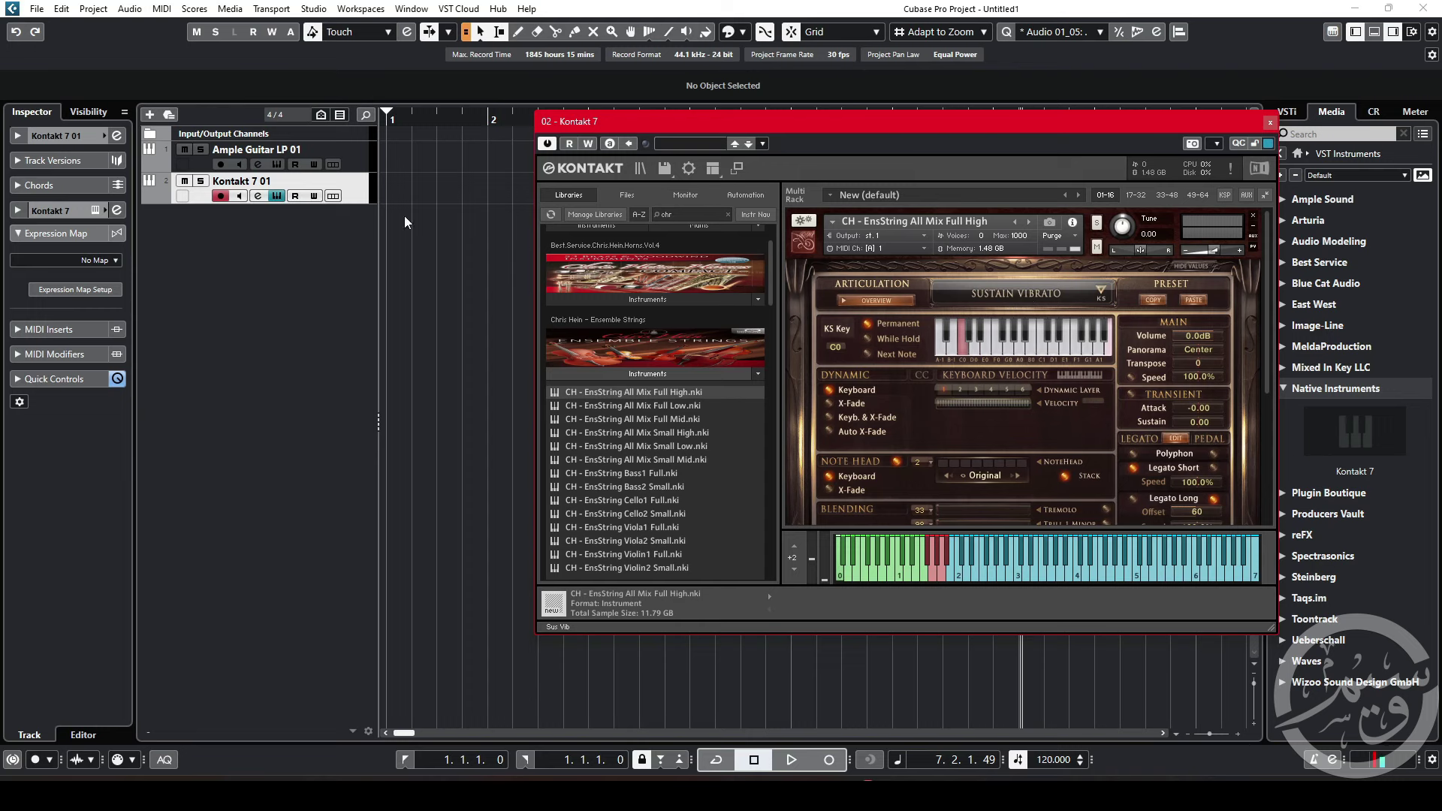
Step: Draw an empty one-bar part at the start of the Kontakt 7 01 track and open it in the Key Editor
click(517, 32)
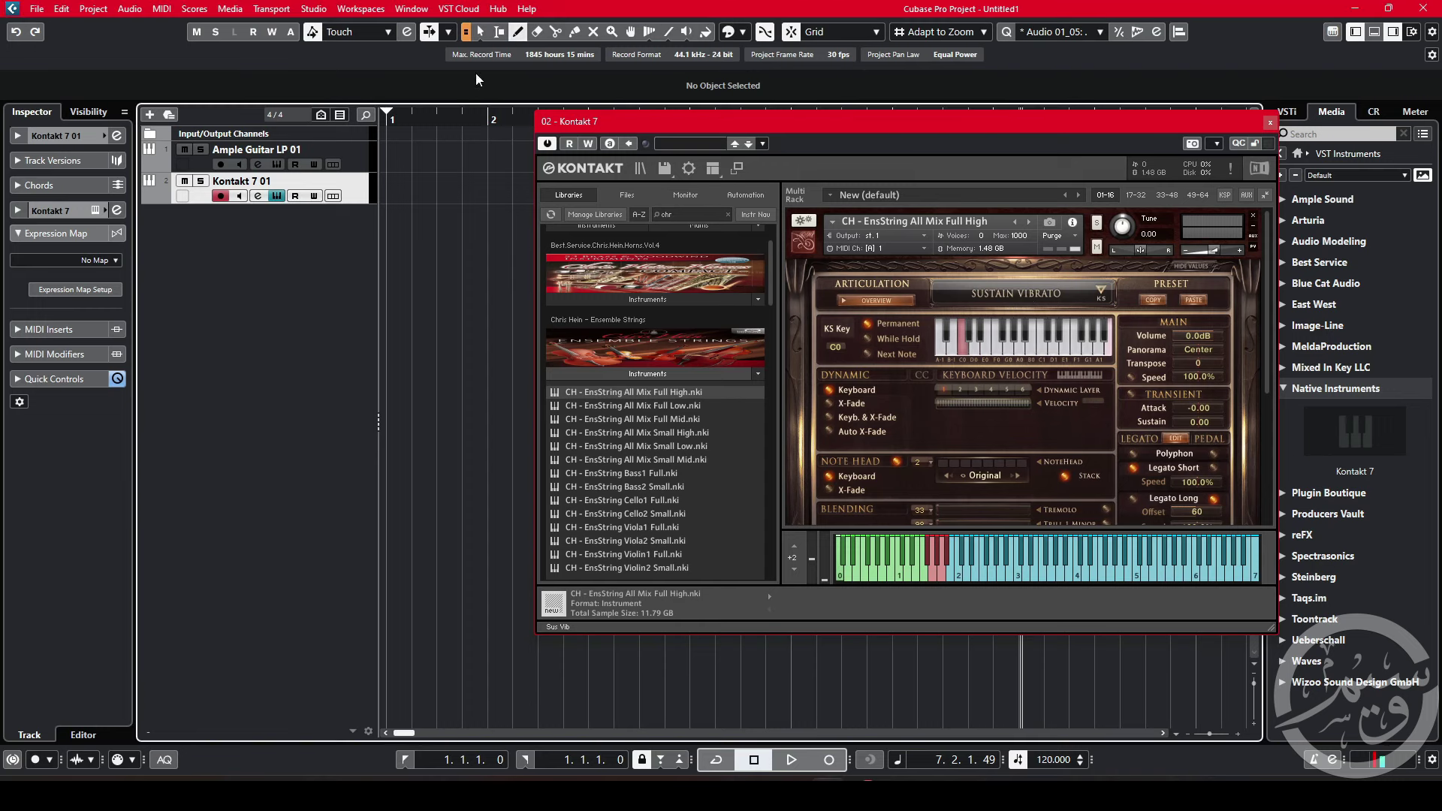
click(415, 186)
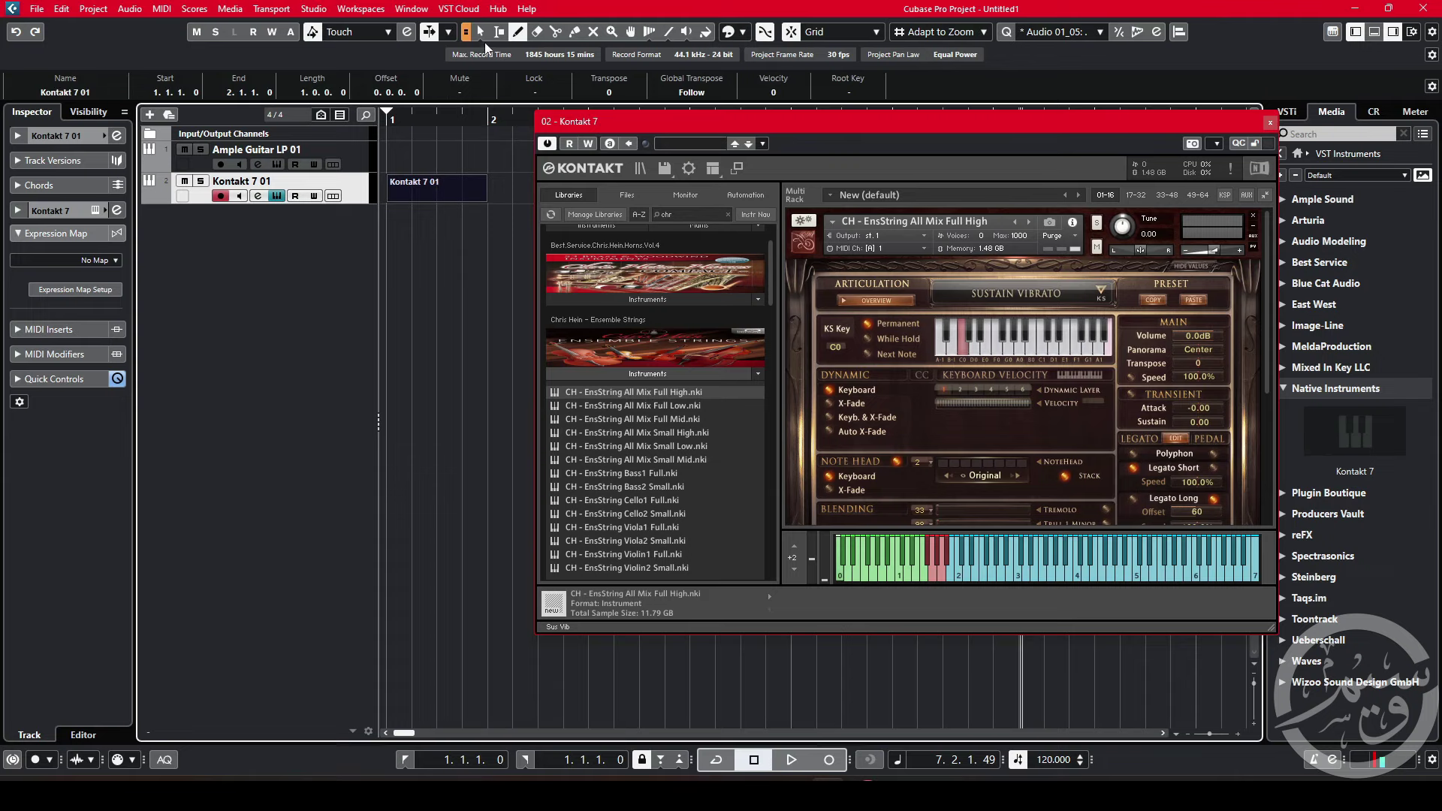
double_click(440, 191)
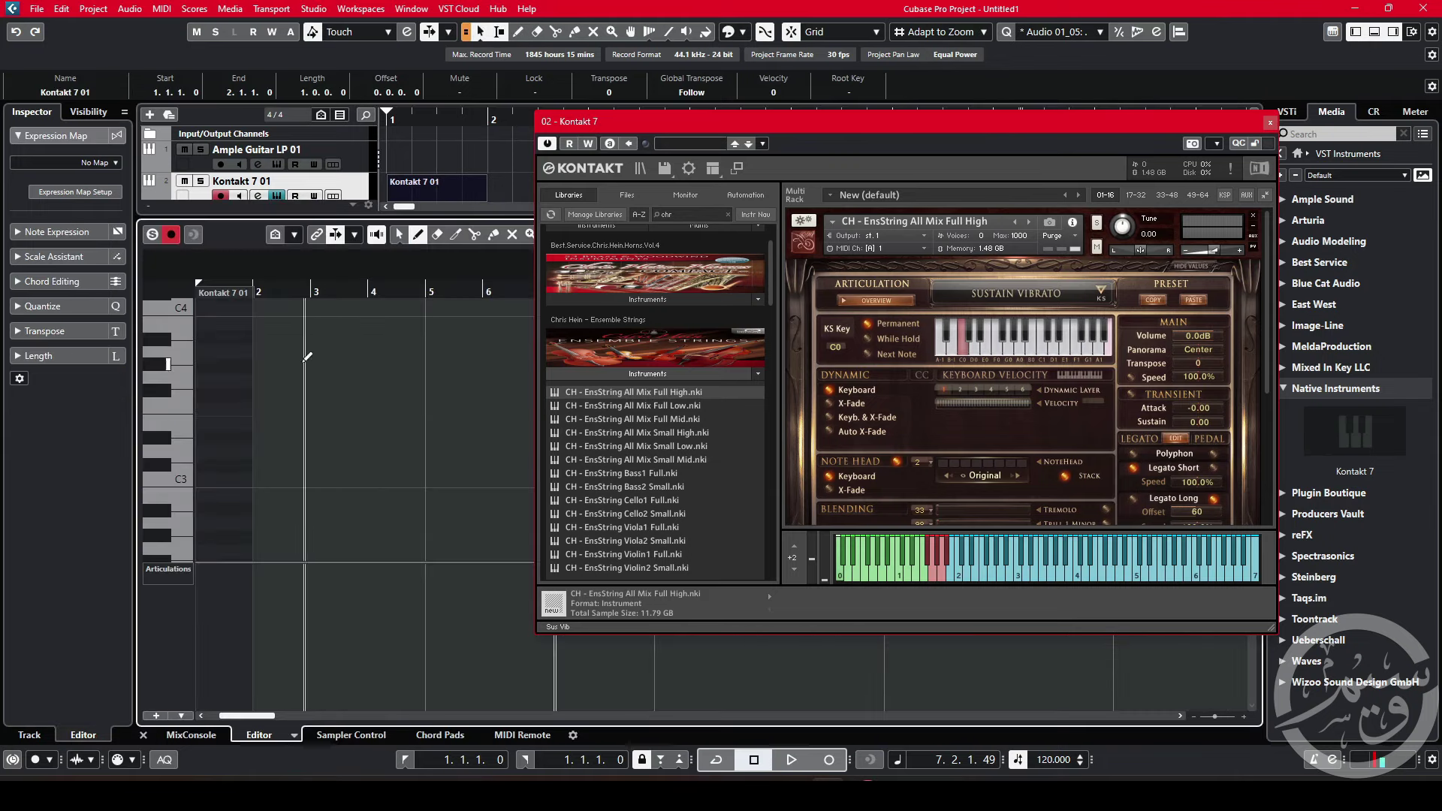
Step: Trigger the C1 and C0 key switches from the editor's piano keyboard to compare articulations, and close the editor
scroll(181, 383, down, 8)
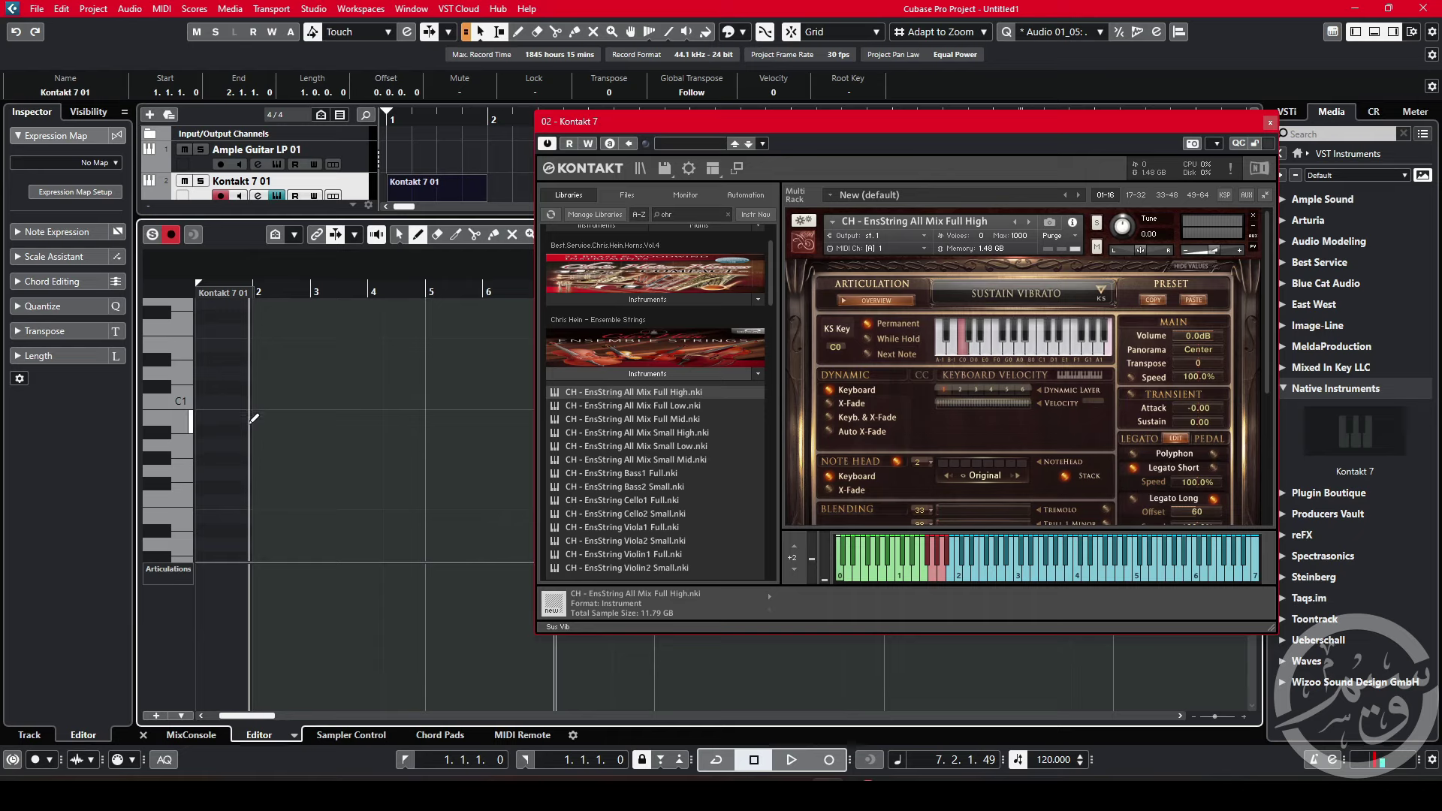
scroll(254, 418, up, 2)
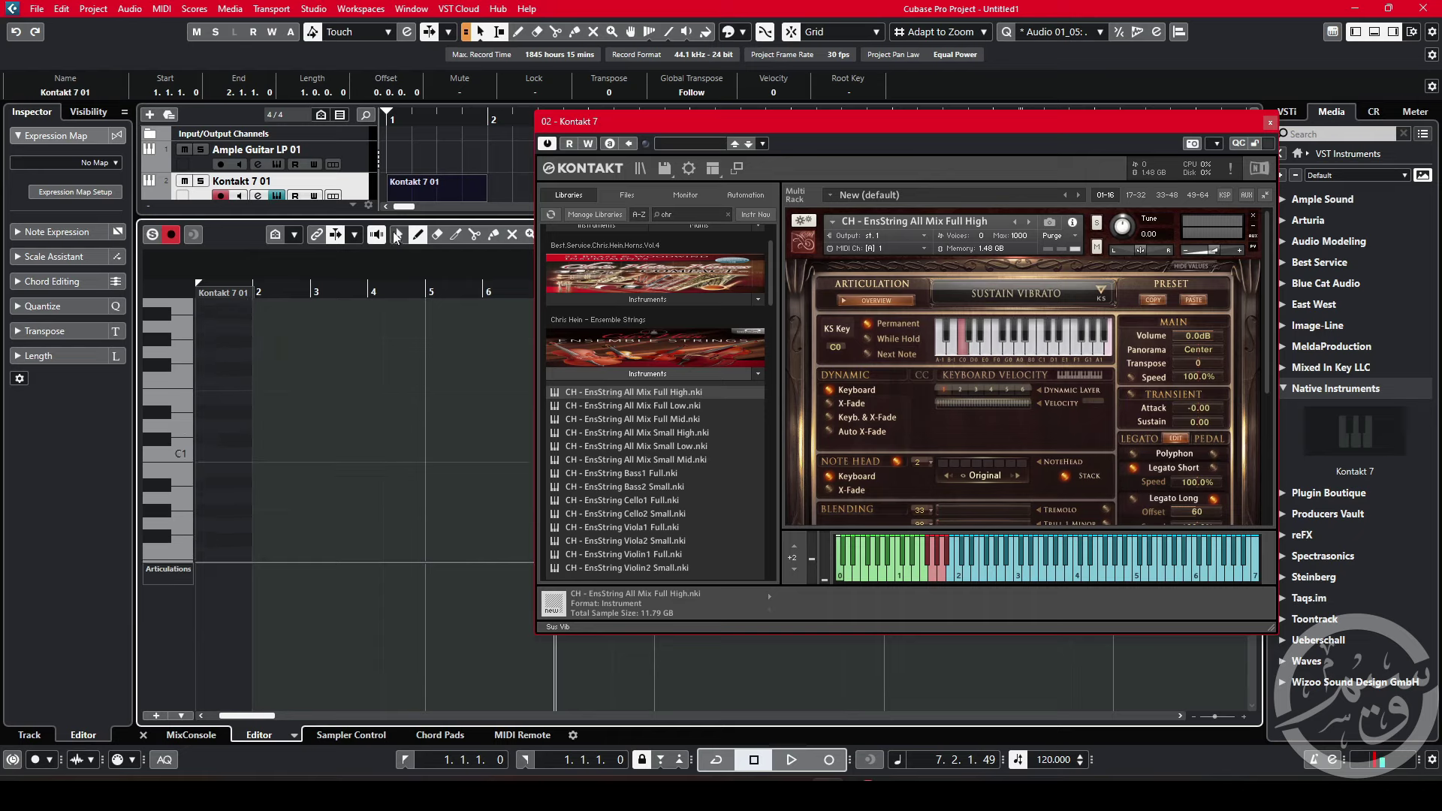
click(397, 235)
click(183, 449)
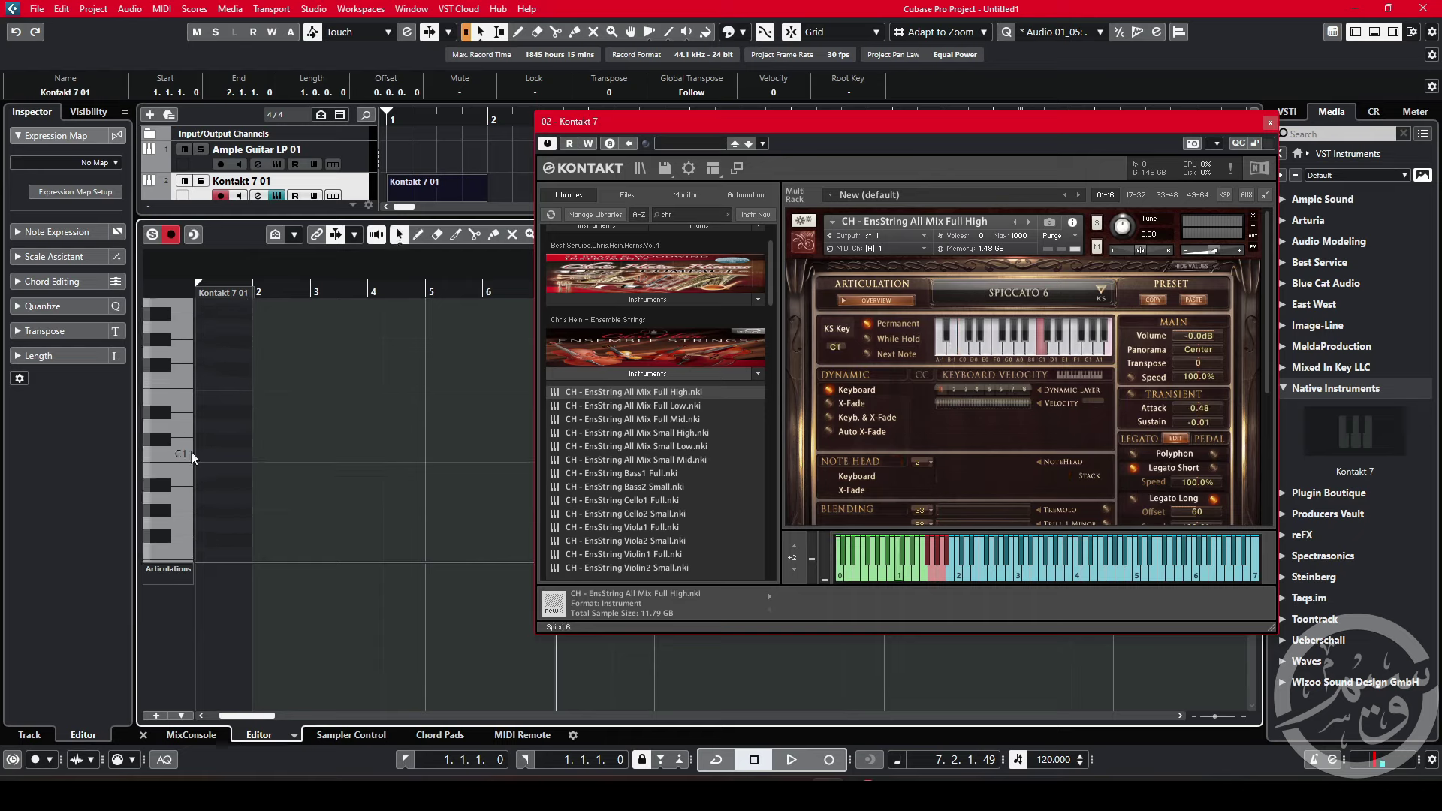
scroll(372, 441, down, 3)
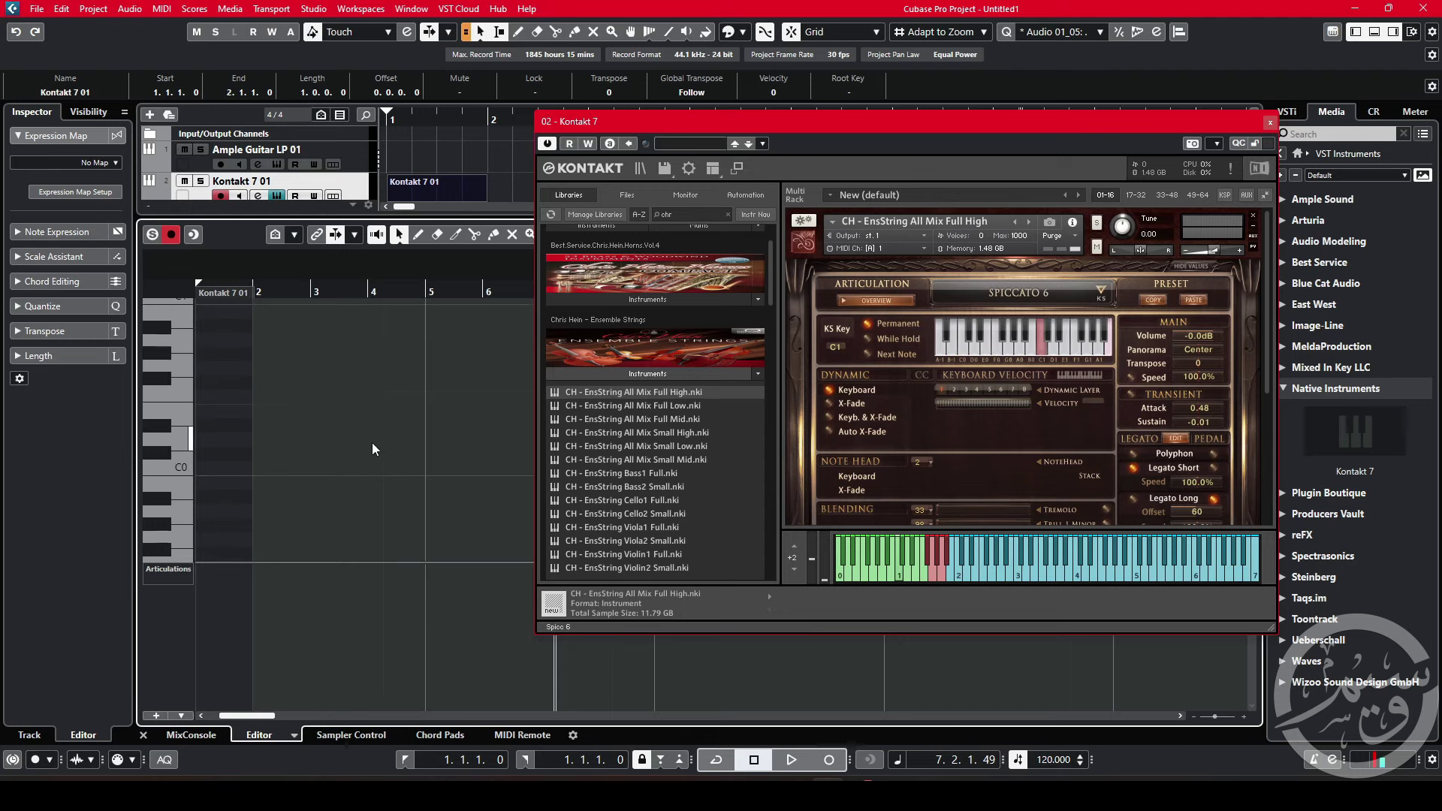
click(176, 467)
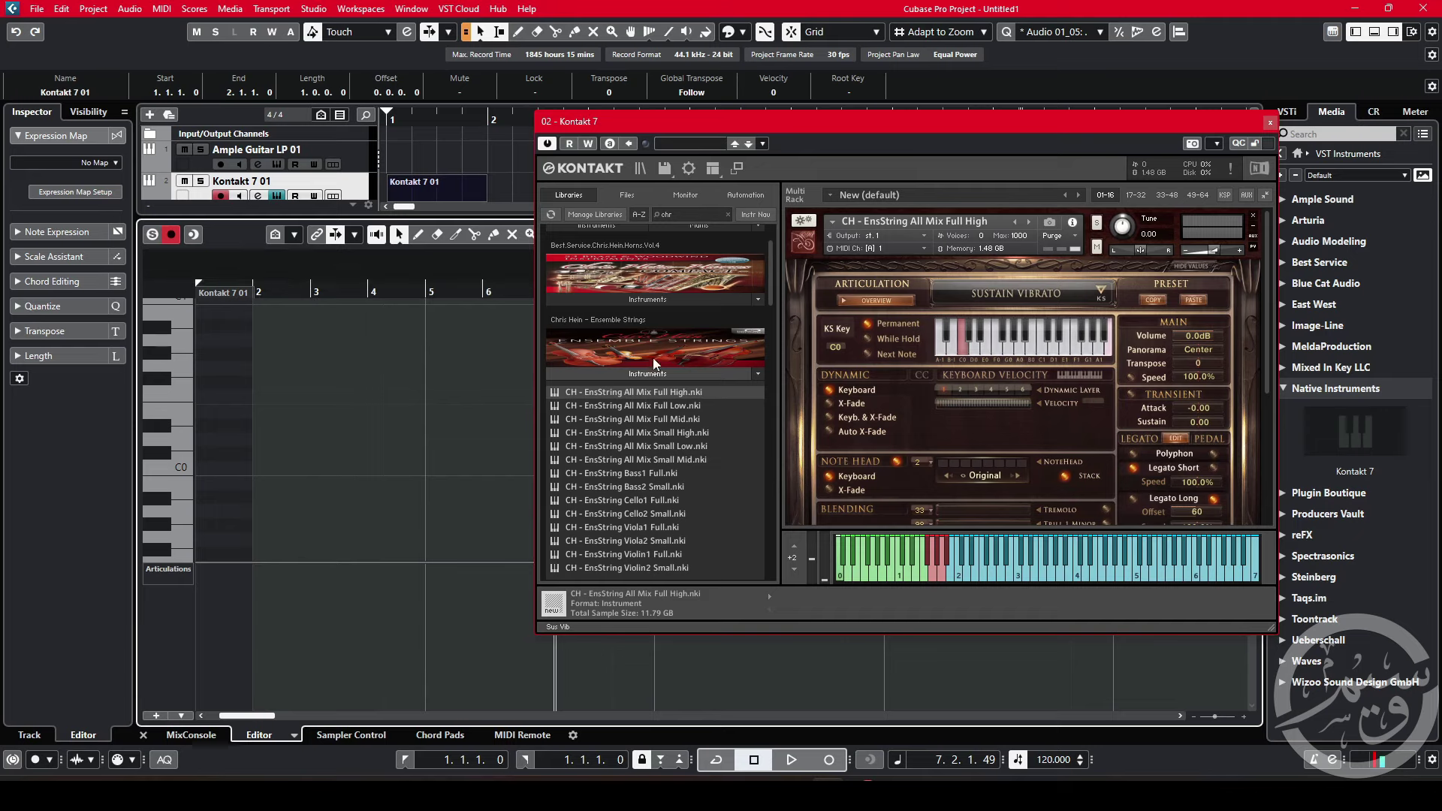
key(ctrl+e)
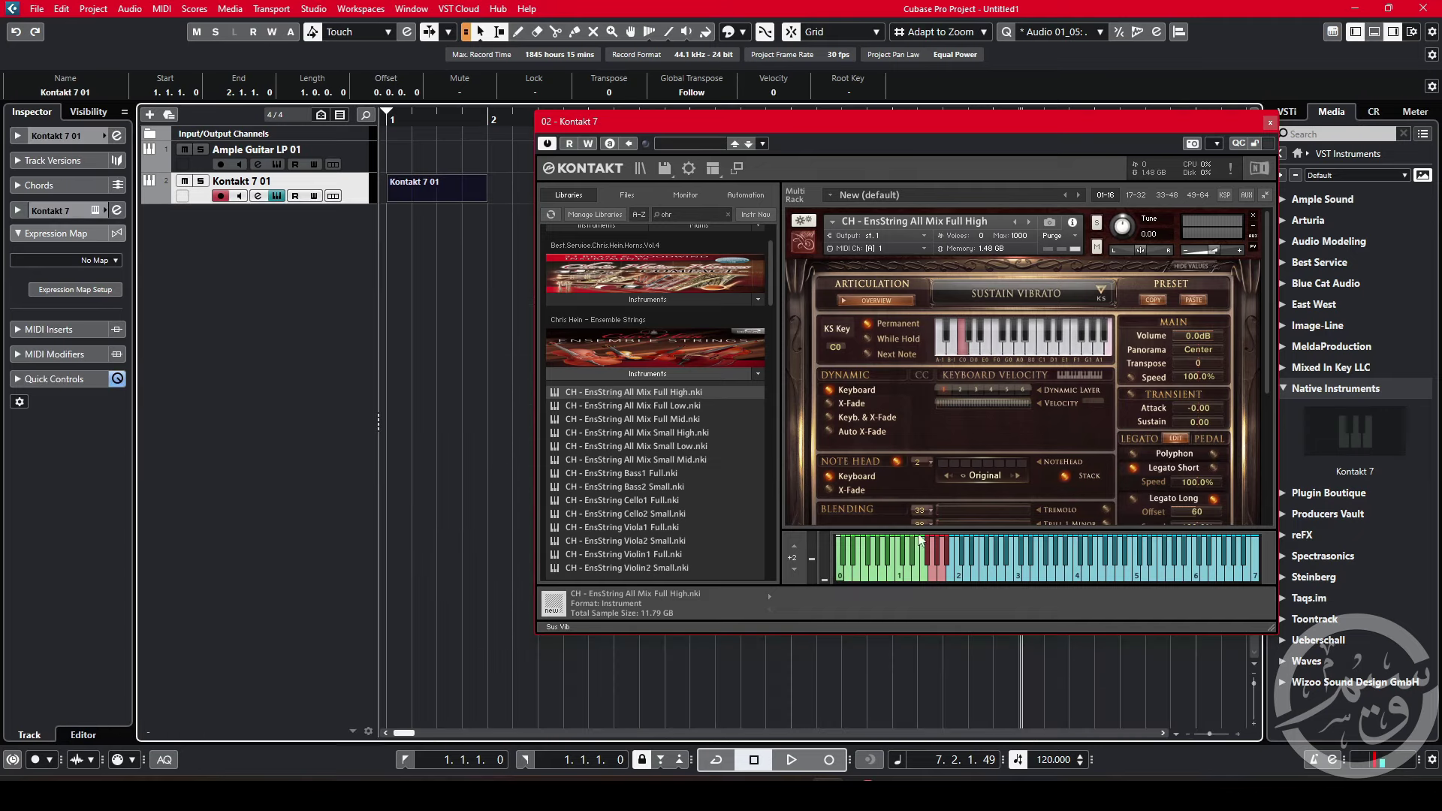
click(865, 539)
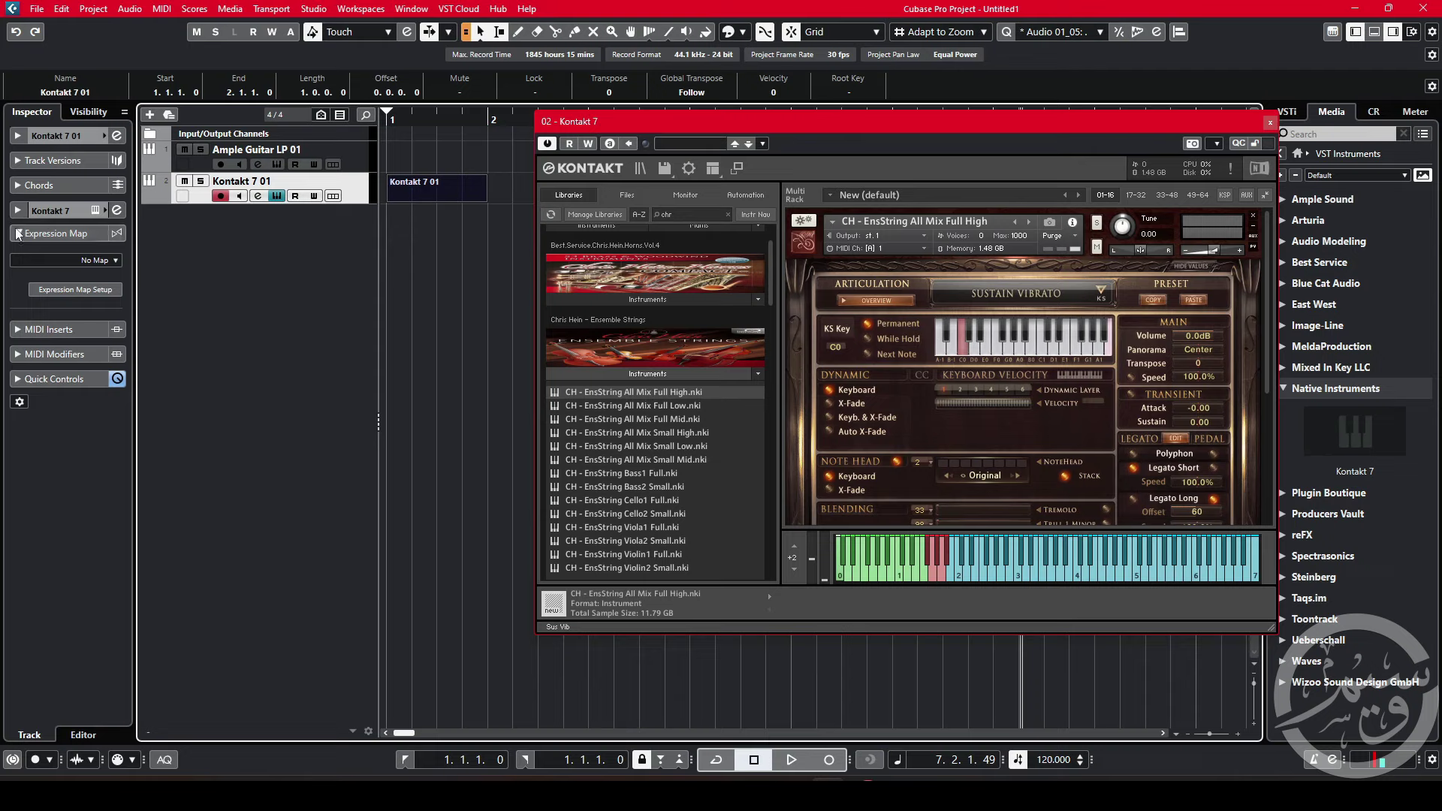
Step: Create a new expression map named "chis hein emsamble" in the Expression Map Setup
click(102, 261)
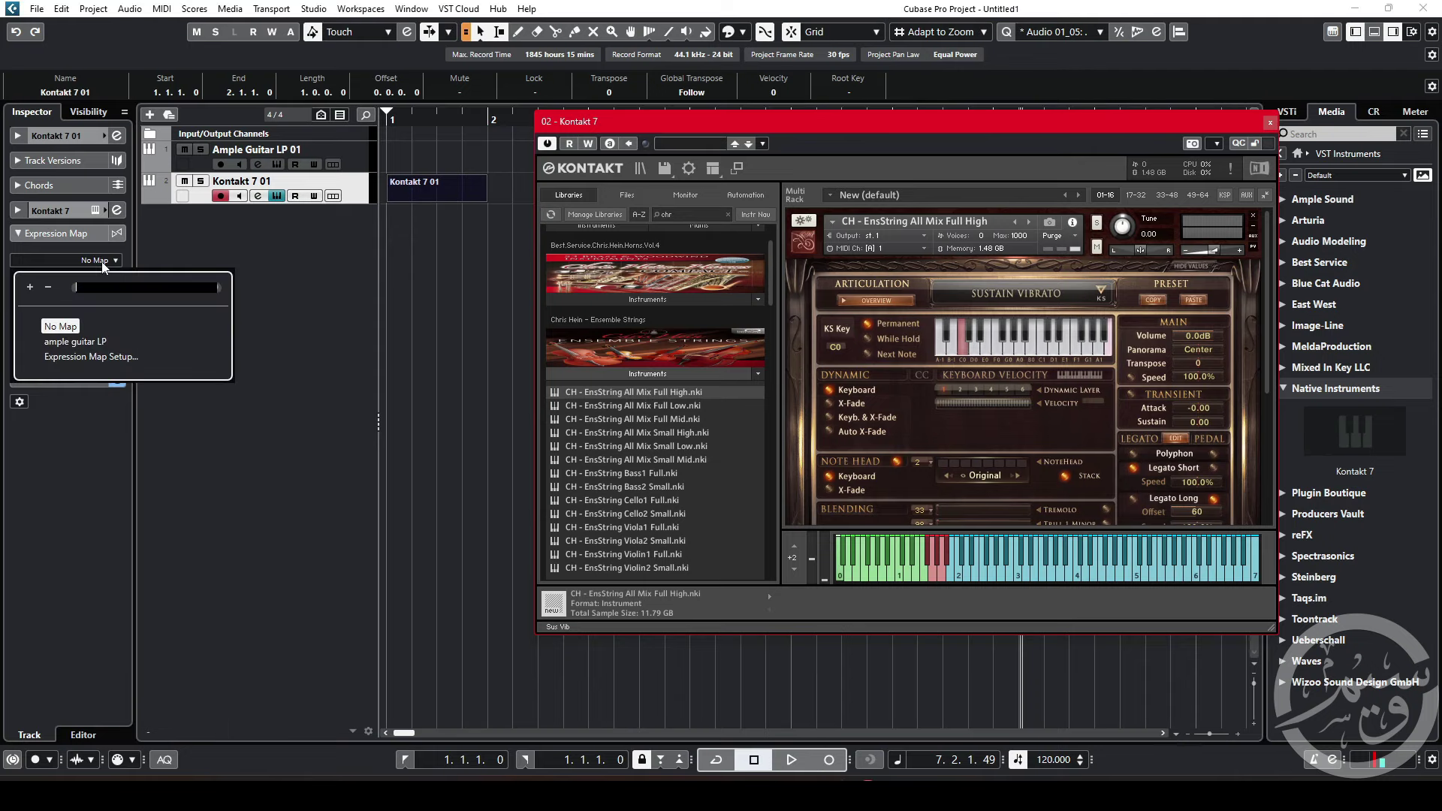
click(101, 357)
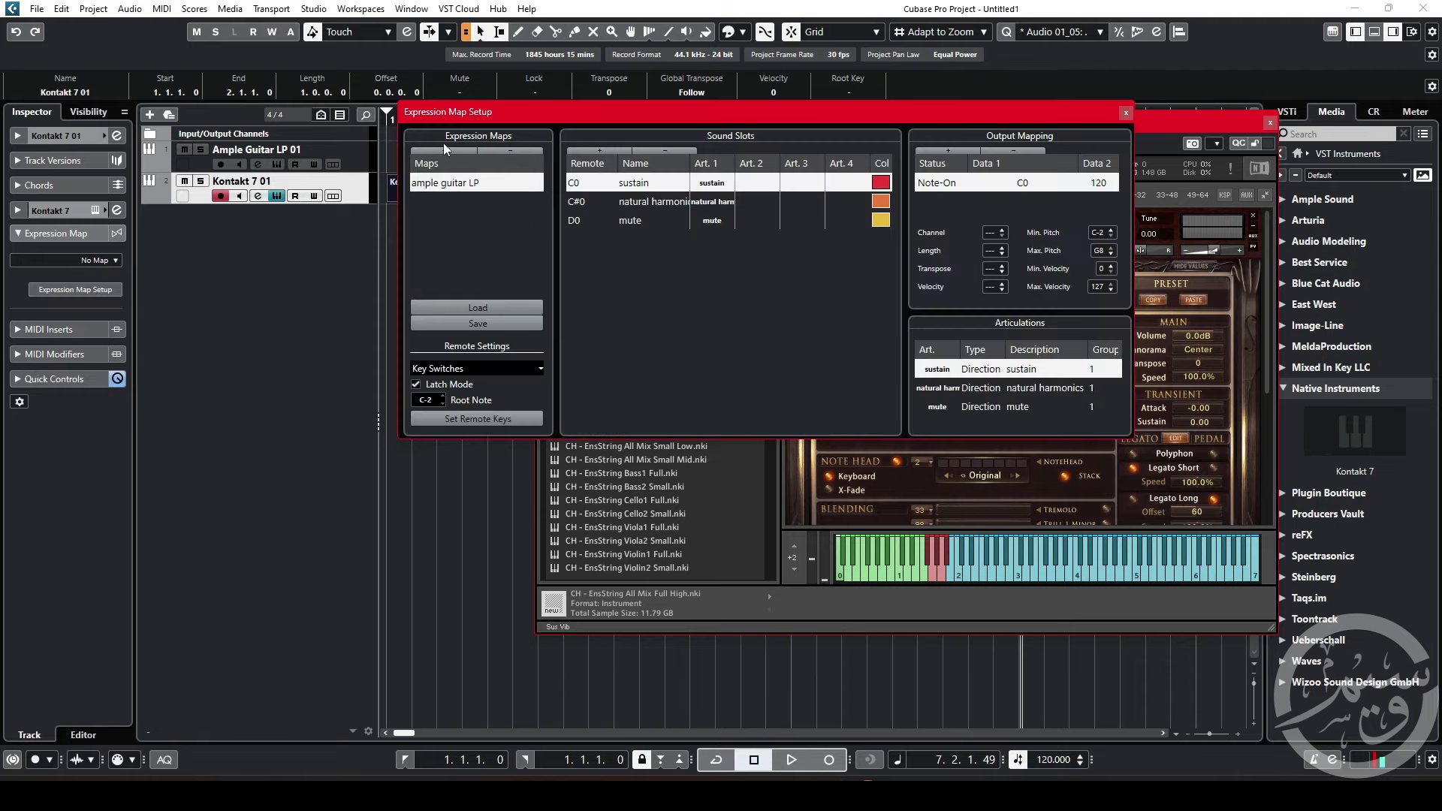
click(443, 150)
double_click(450, 201)
text(chis hein em)
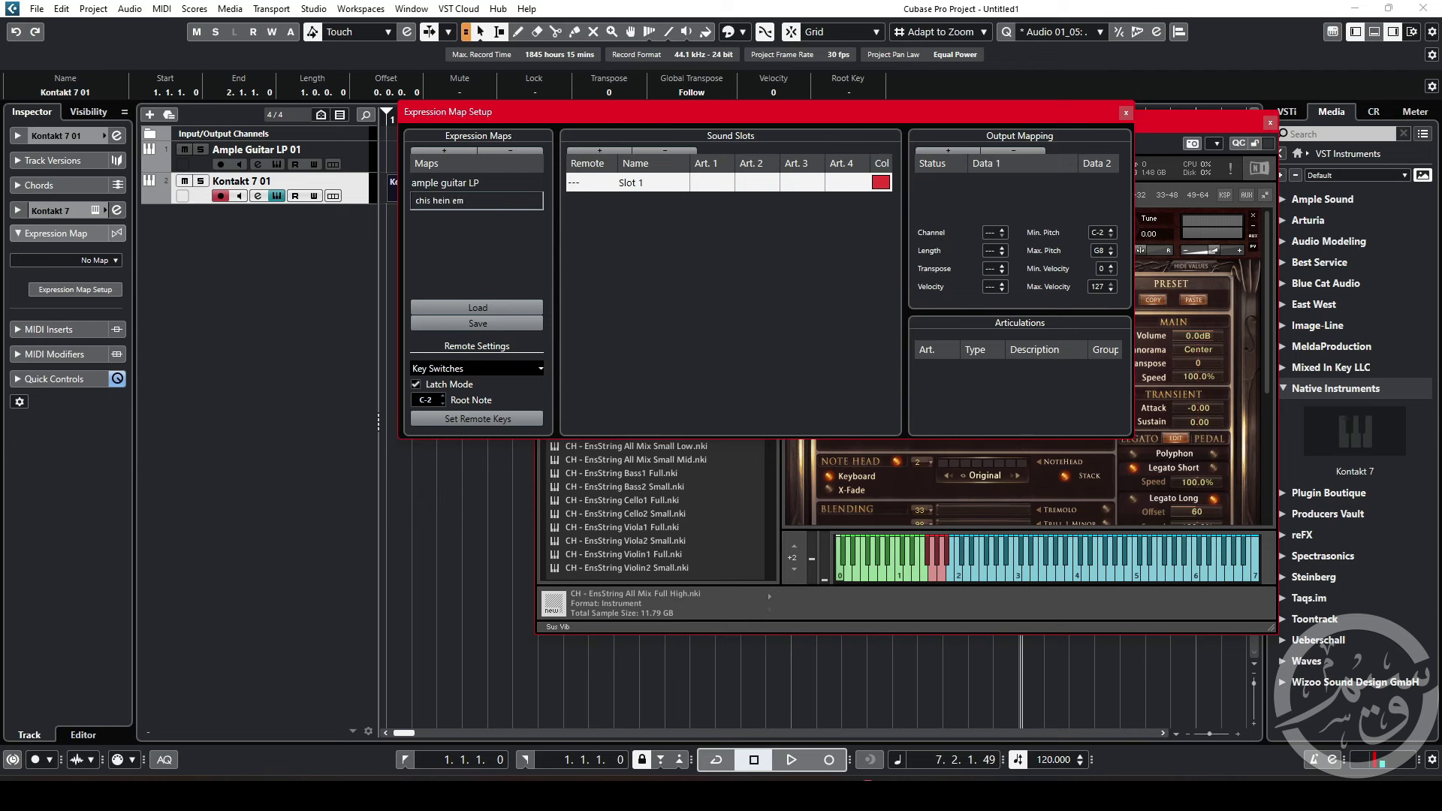
text(samble)
key(Return)
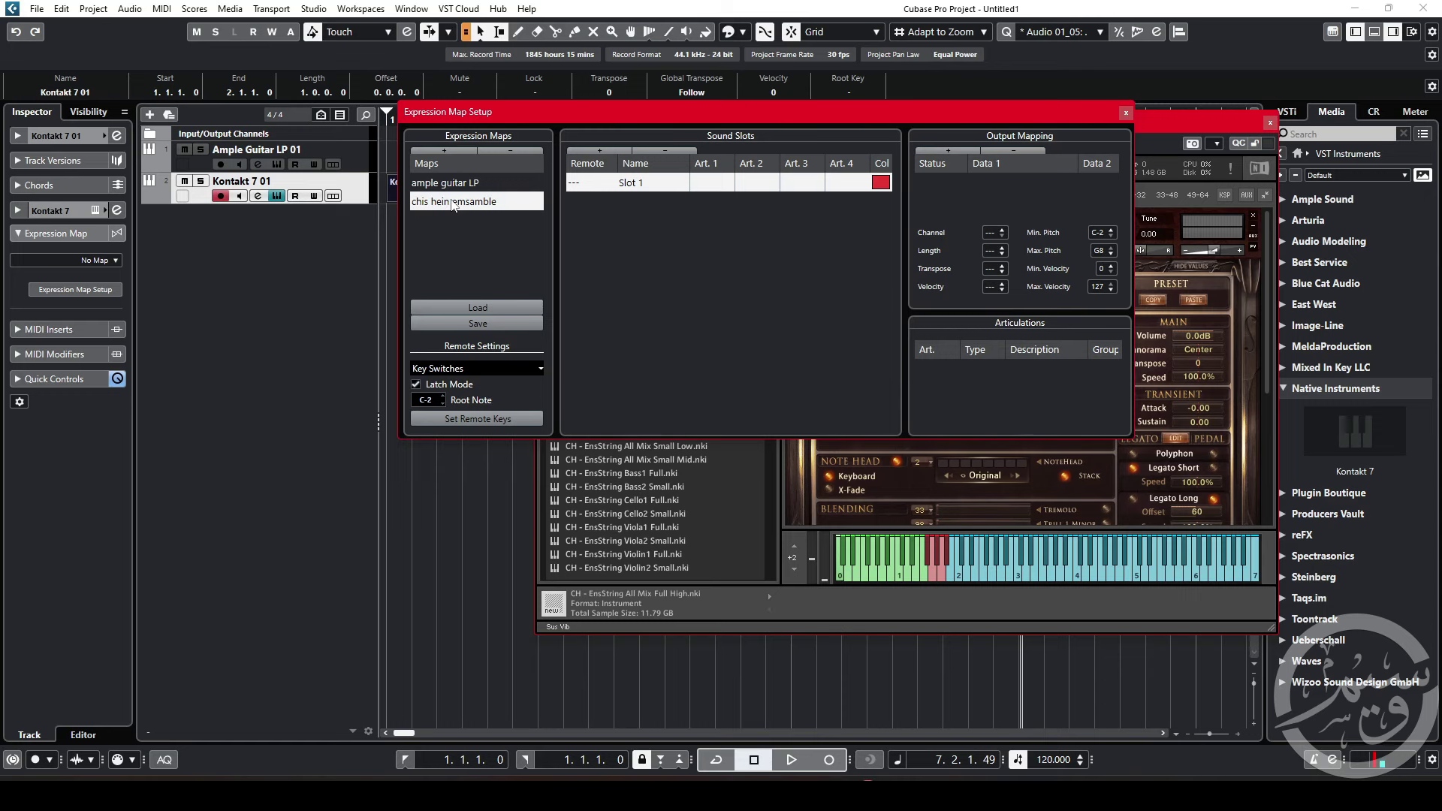
Step: Set the first sound slot's remote key to C0 and name the slot sustain
drag(649, 113, 488, 90)
double_click(429, 160)
text(c0)
key(Return)
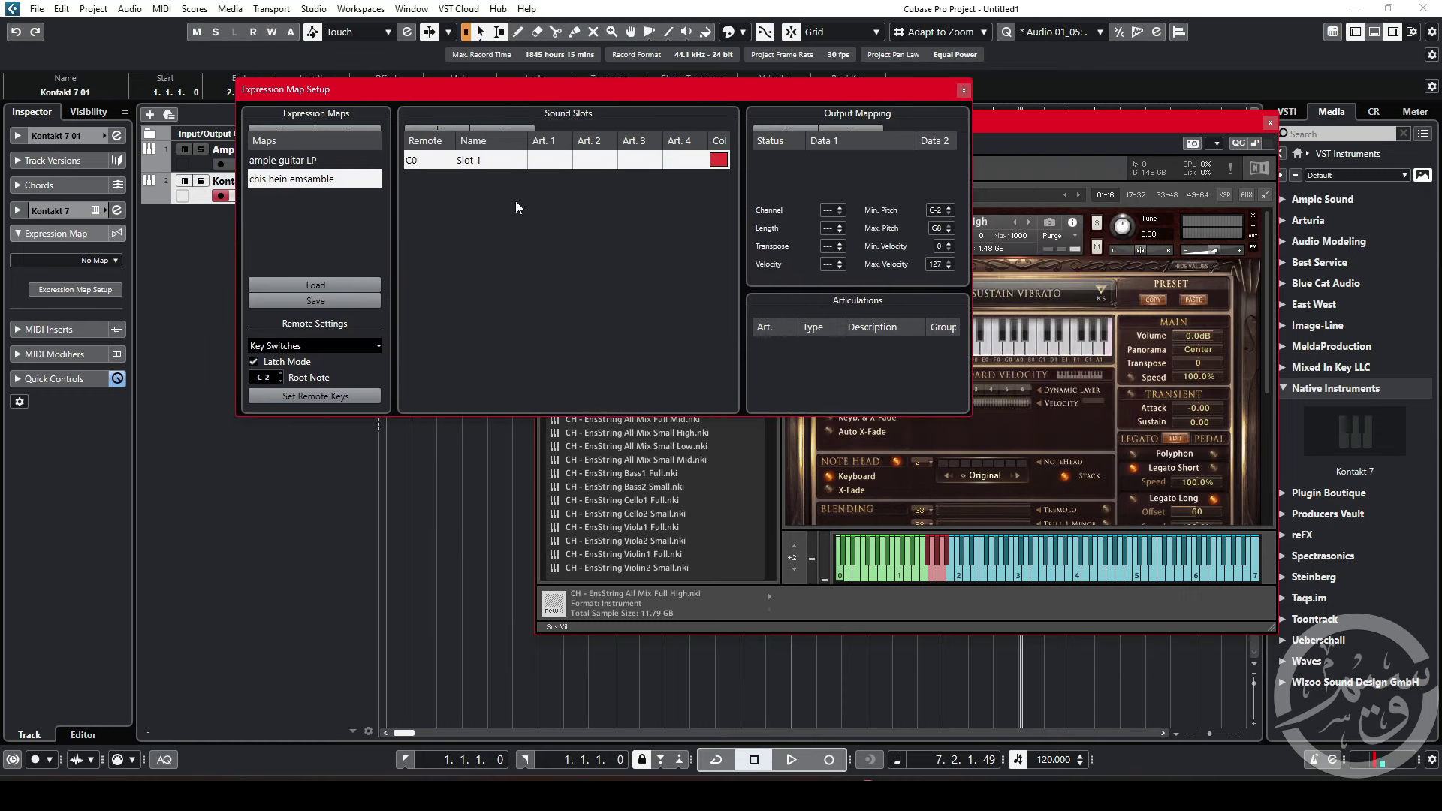
double_click(467, 162)
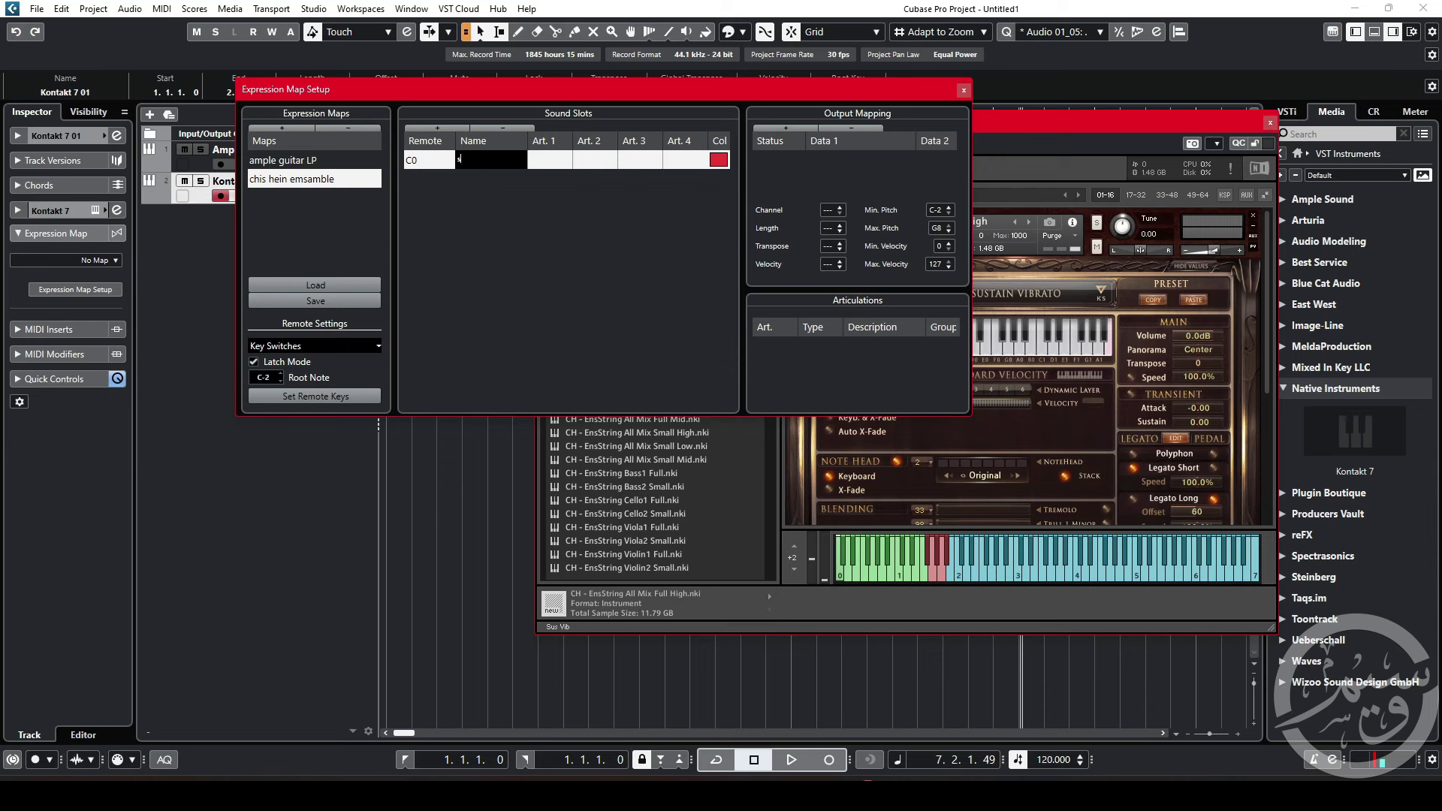
key(Return)
Step: Add a Note-On output mapping for the sustain slot with Data 1 set to C0
click(786, 128)
double_click(831, 169)
text(c)
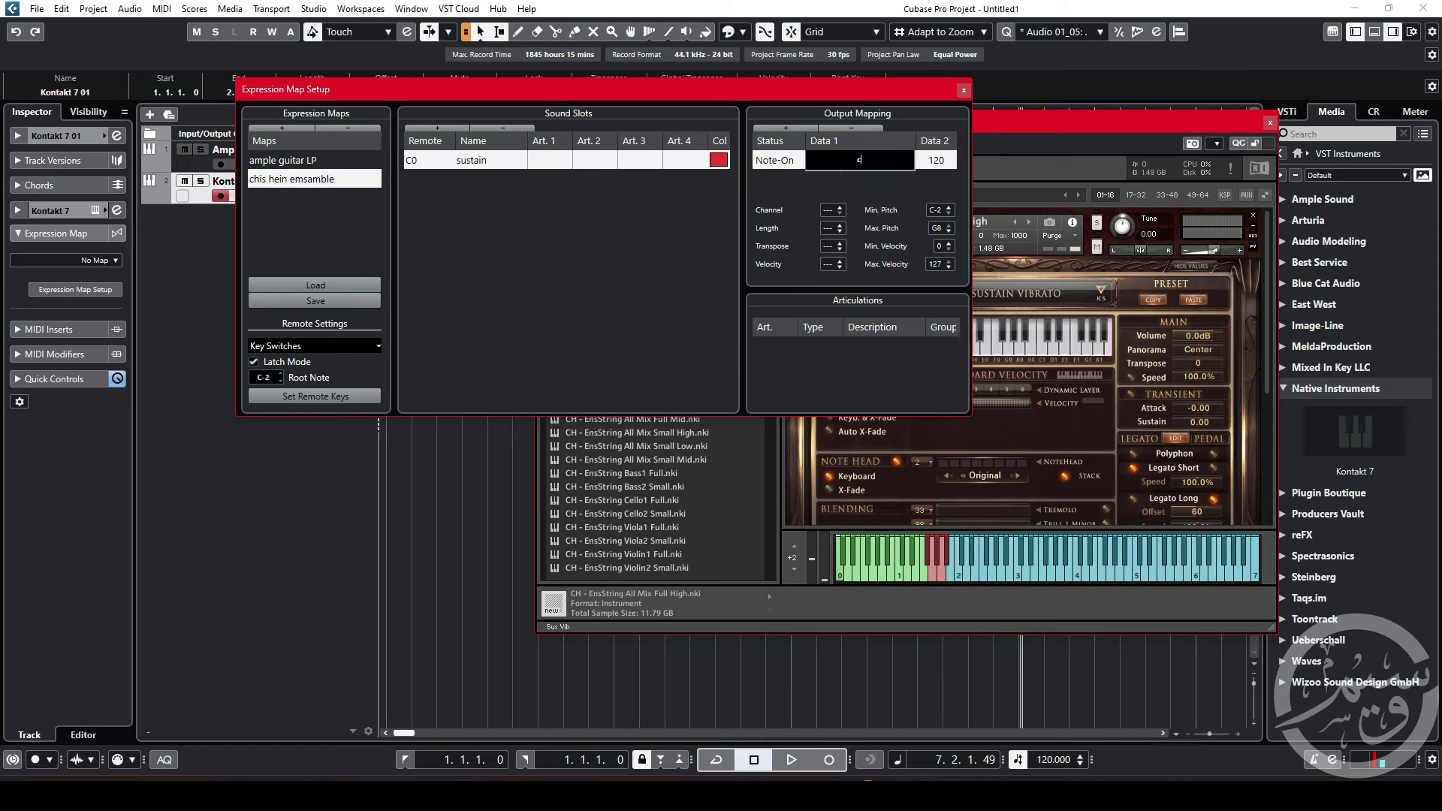
text(0)
key(Return)
Step: Give the sustain slot a custom text articulation named sustain and set its type to Direction
click(557, 167)
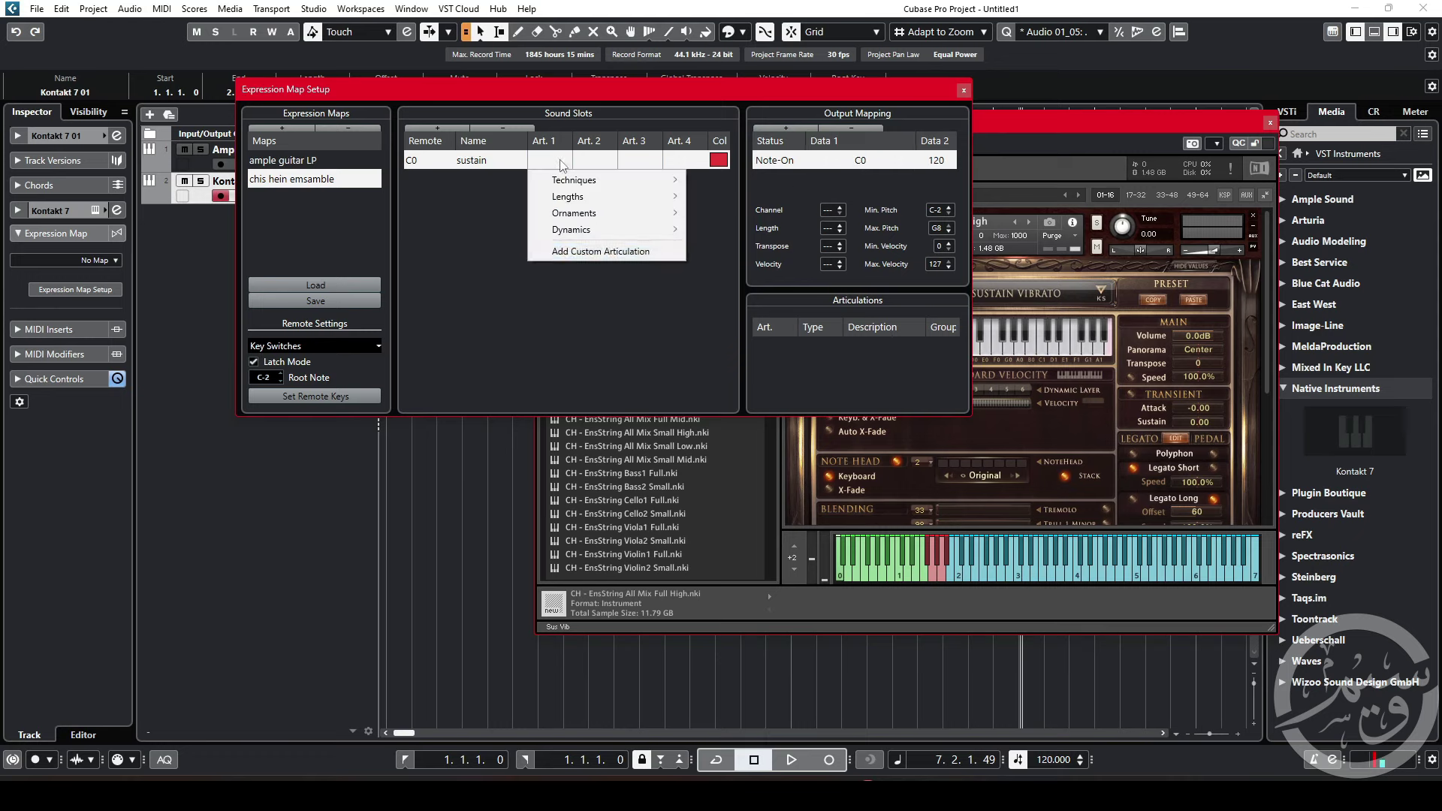
click(572, 250)
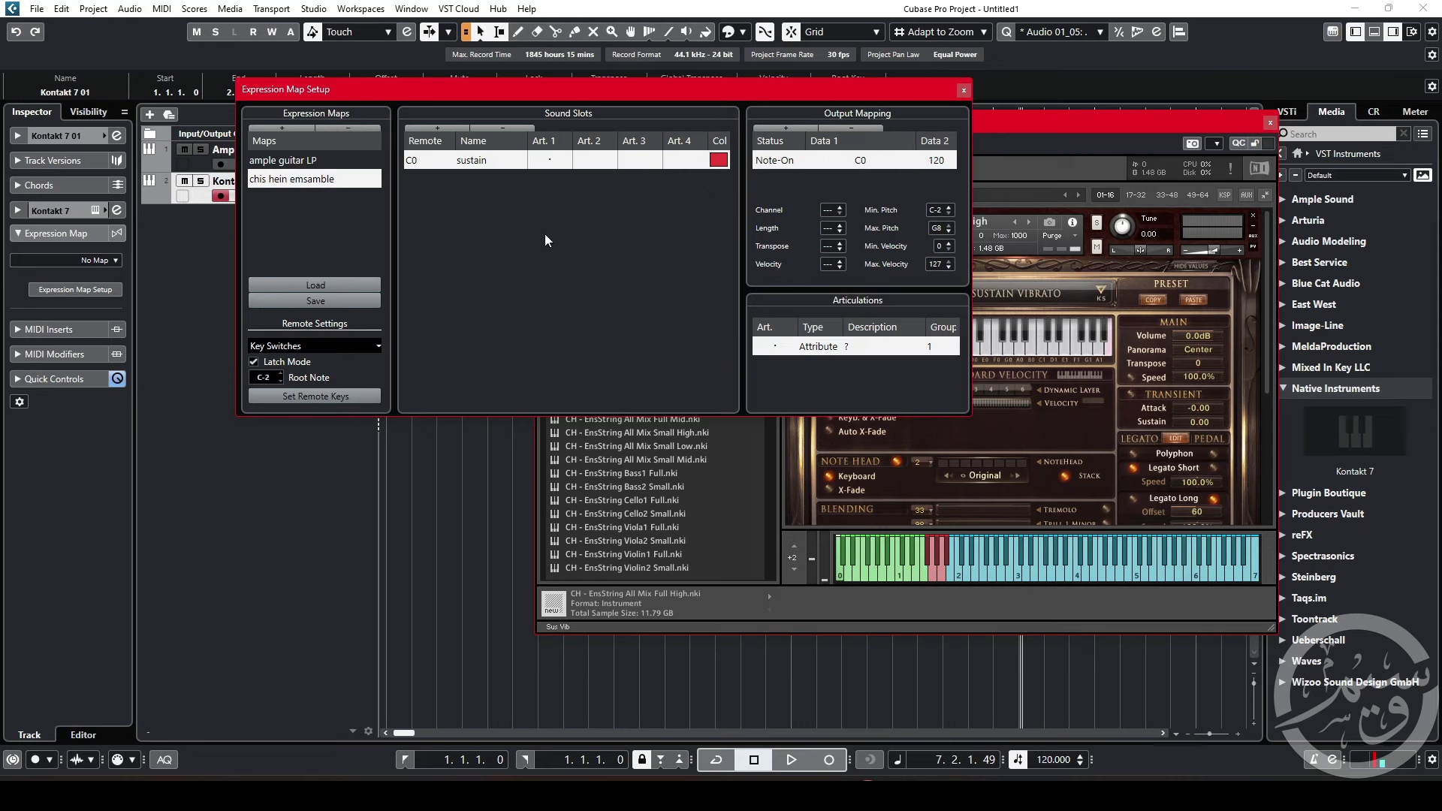
click(764, 341)
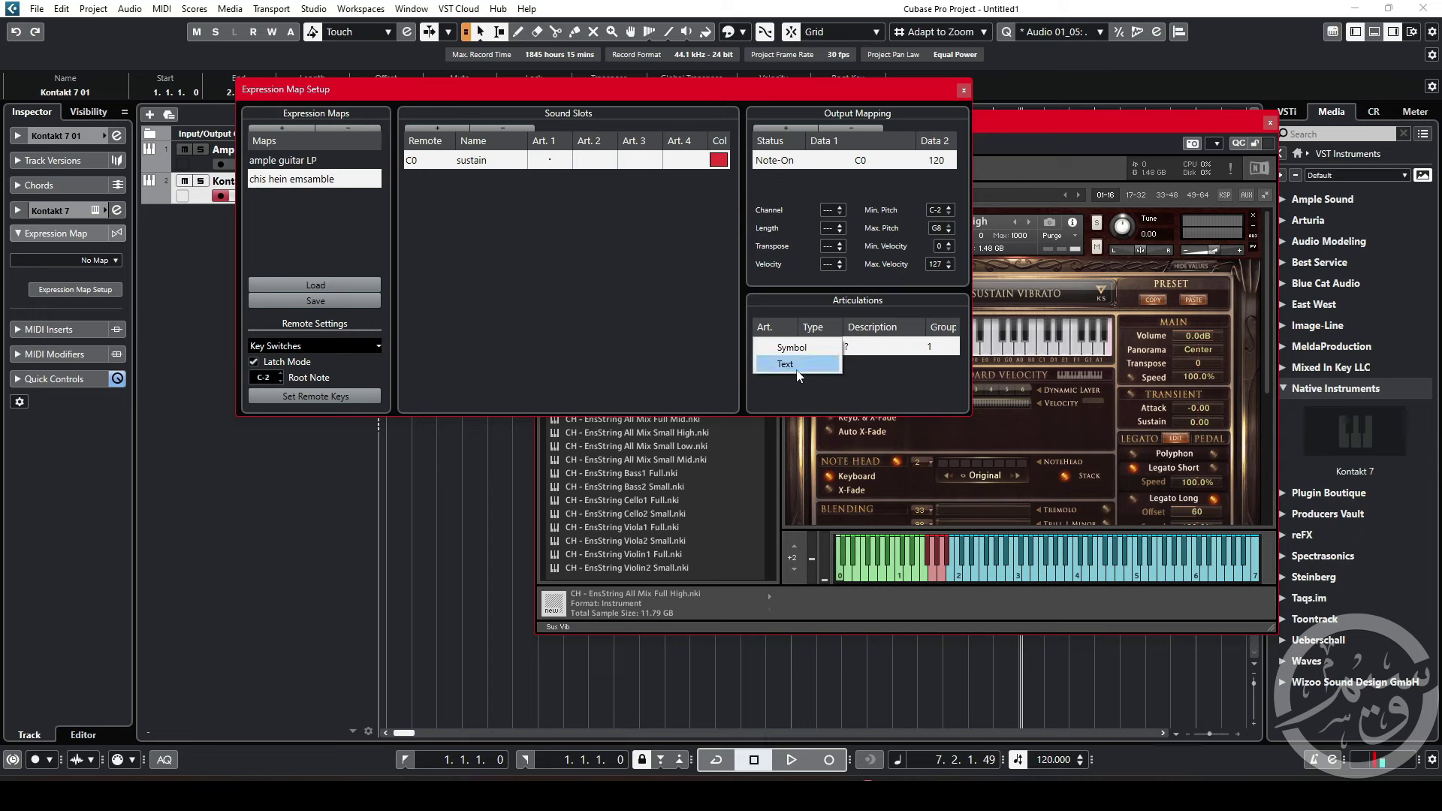
click(796, 365)
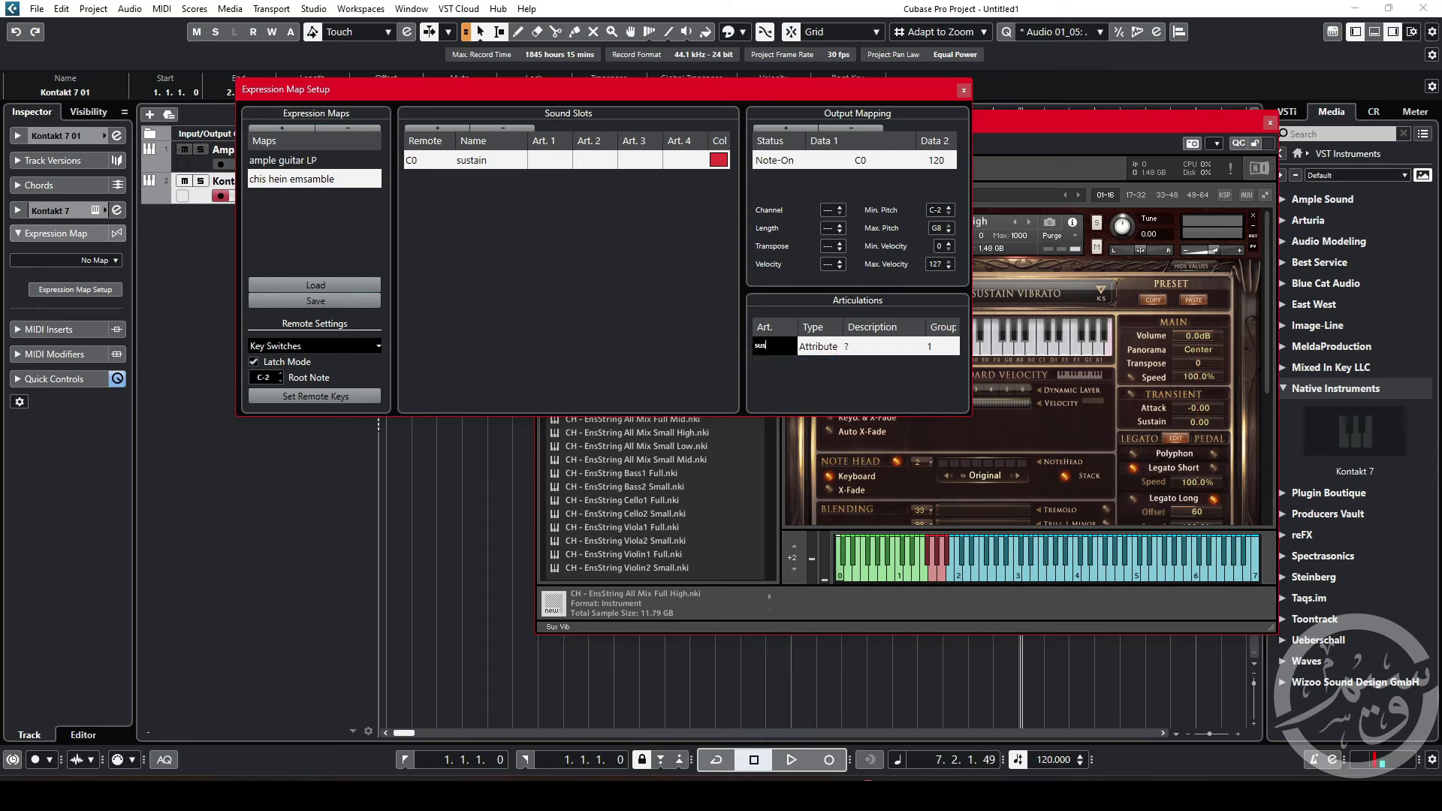
text(sustain)
key(Return)
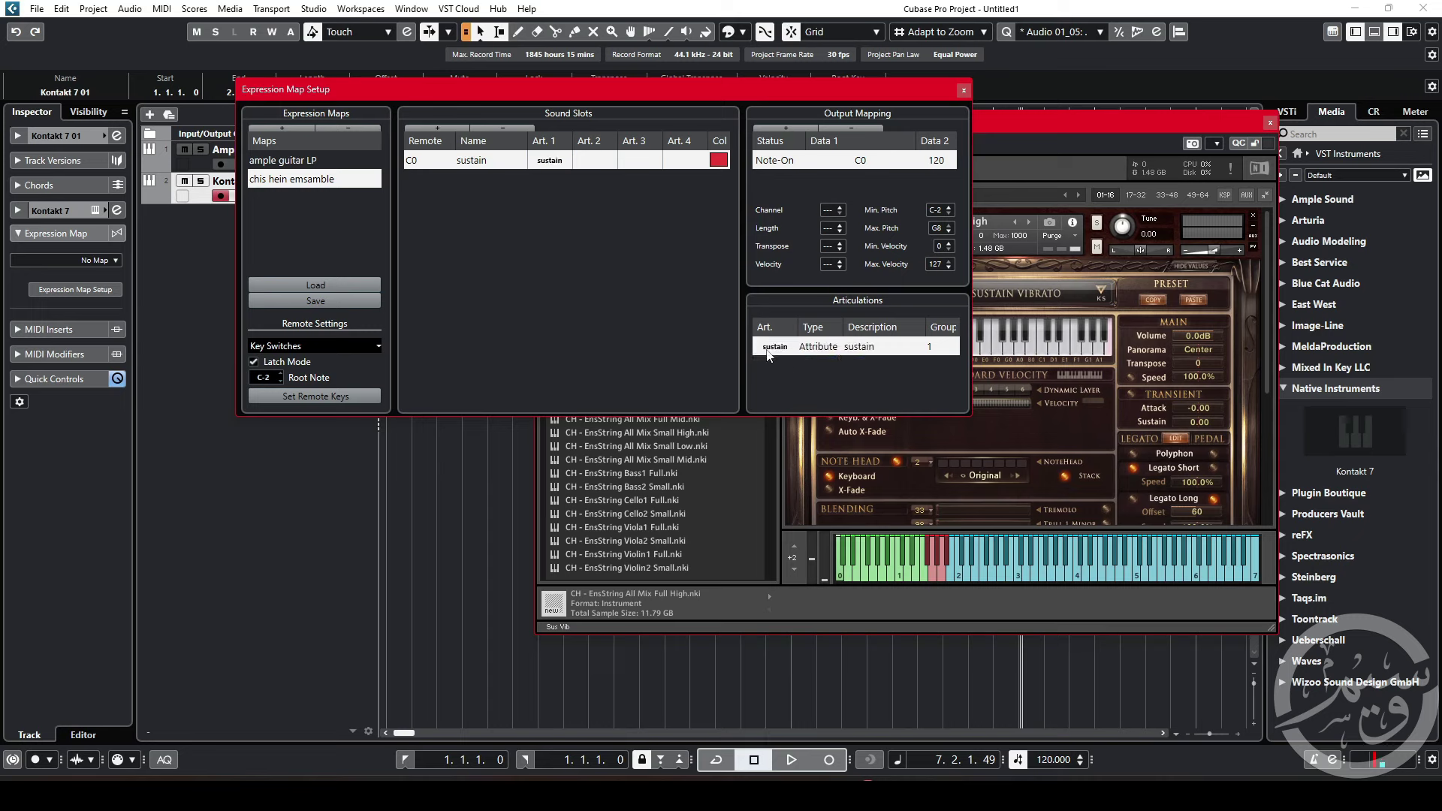
click(824, 347)
click(832, 365)
Step: Trigger several key switches on Kontakt's keyboard to compare the pizzicato and spiccato articulations, and return to the Expression Map Setup
click(860, 578)
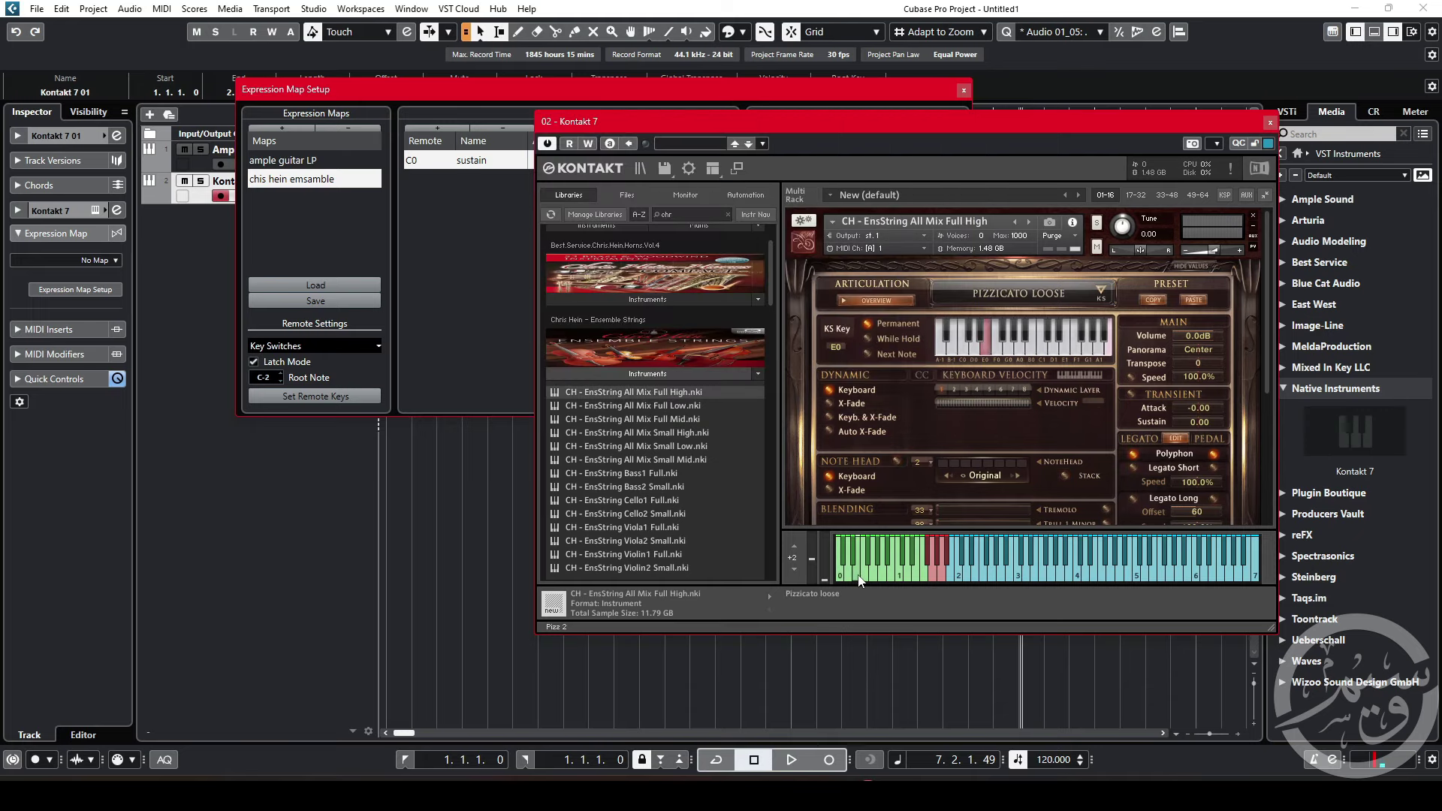
click(426, 271)
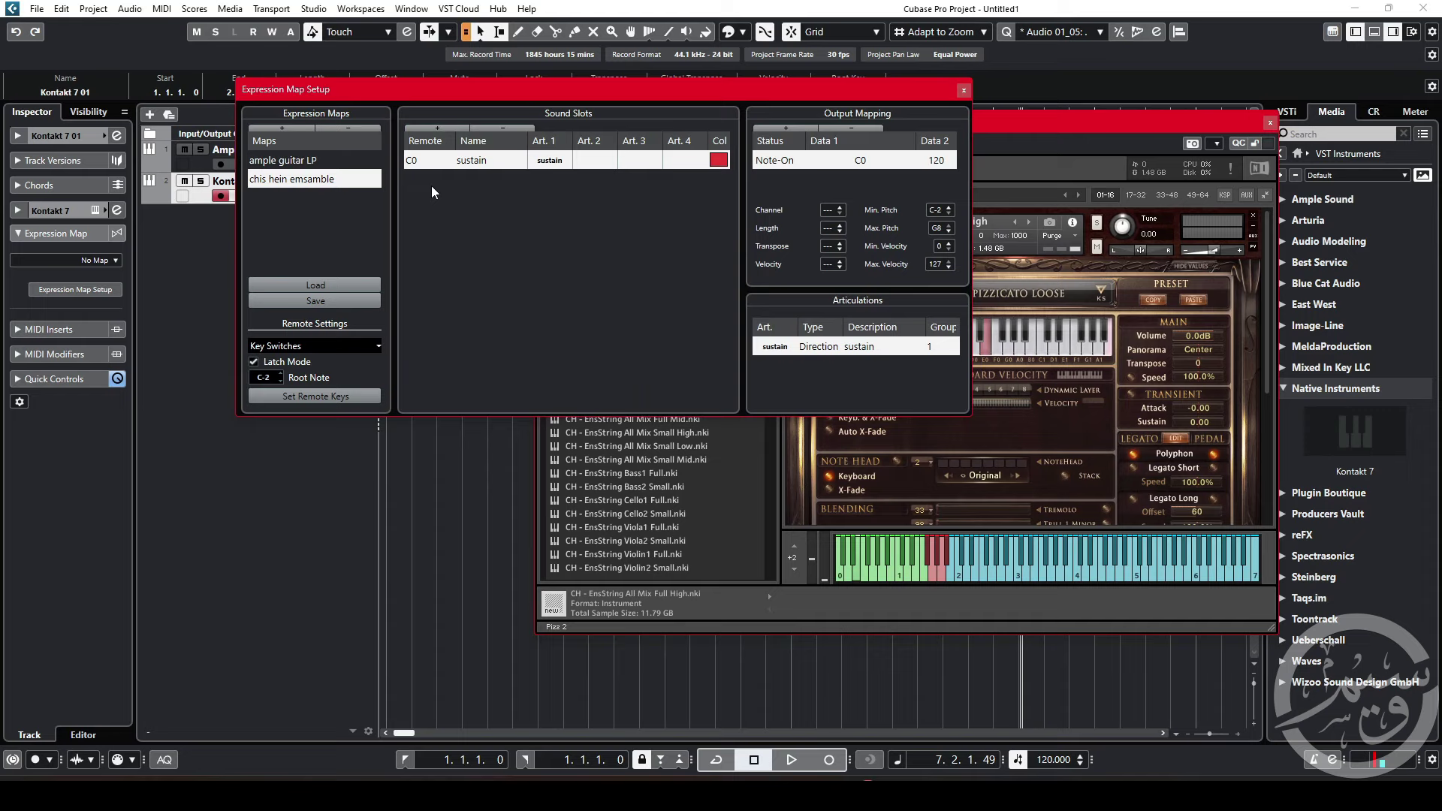
click(916, 606)
click(886, 569)
click(898, 574)
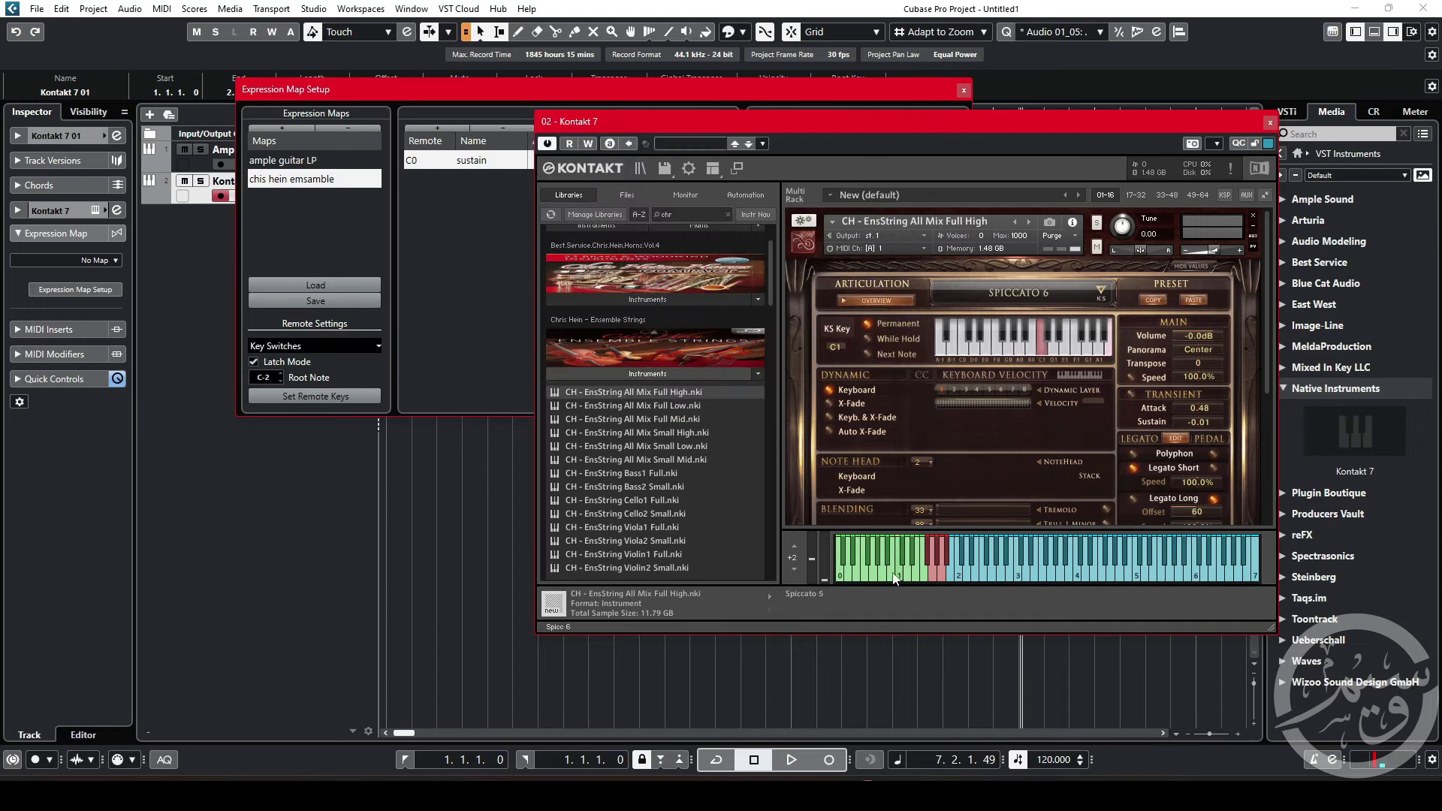
click(891, 576)
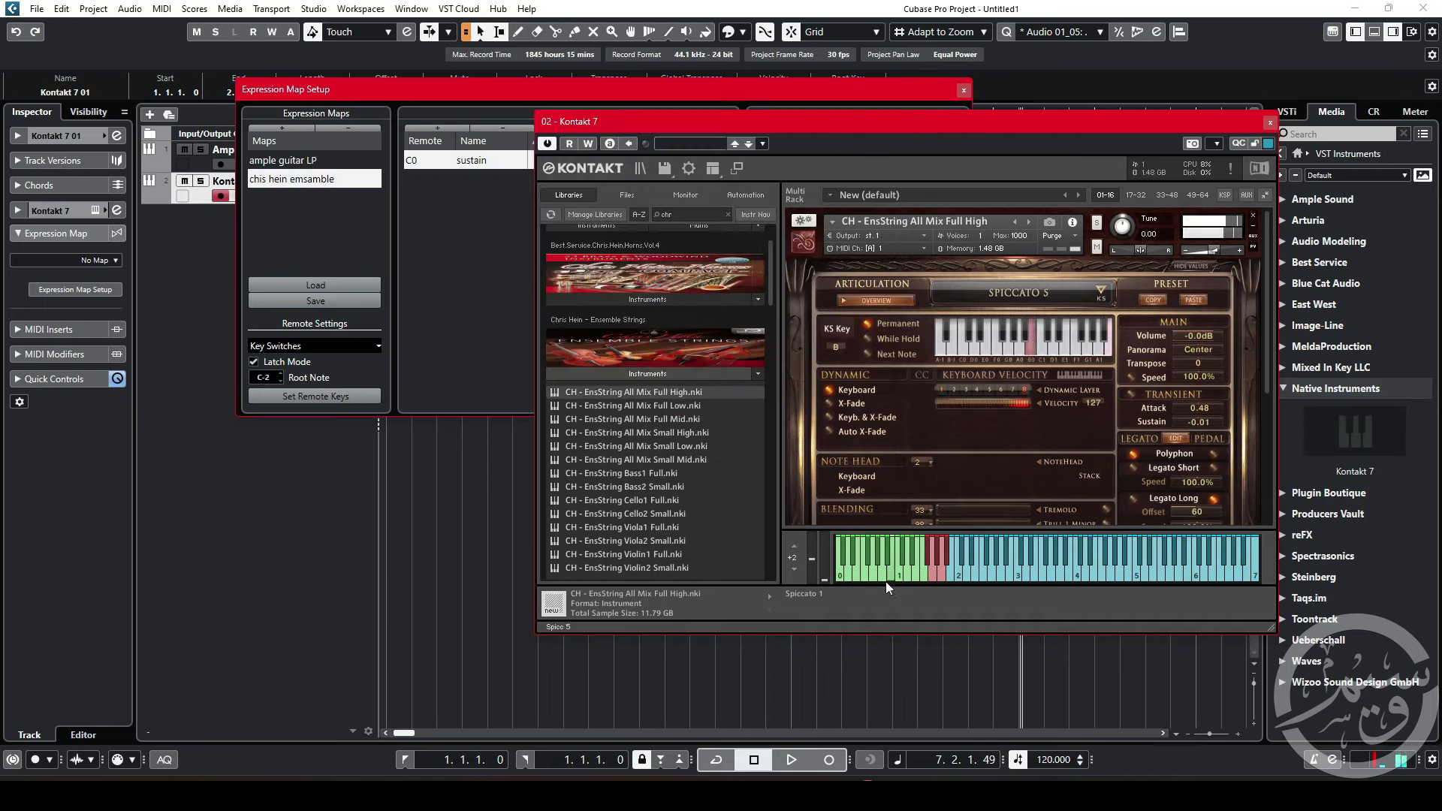
click(860, 575)
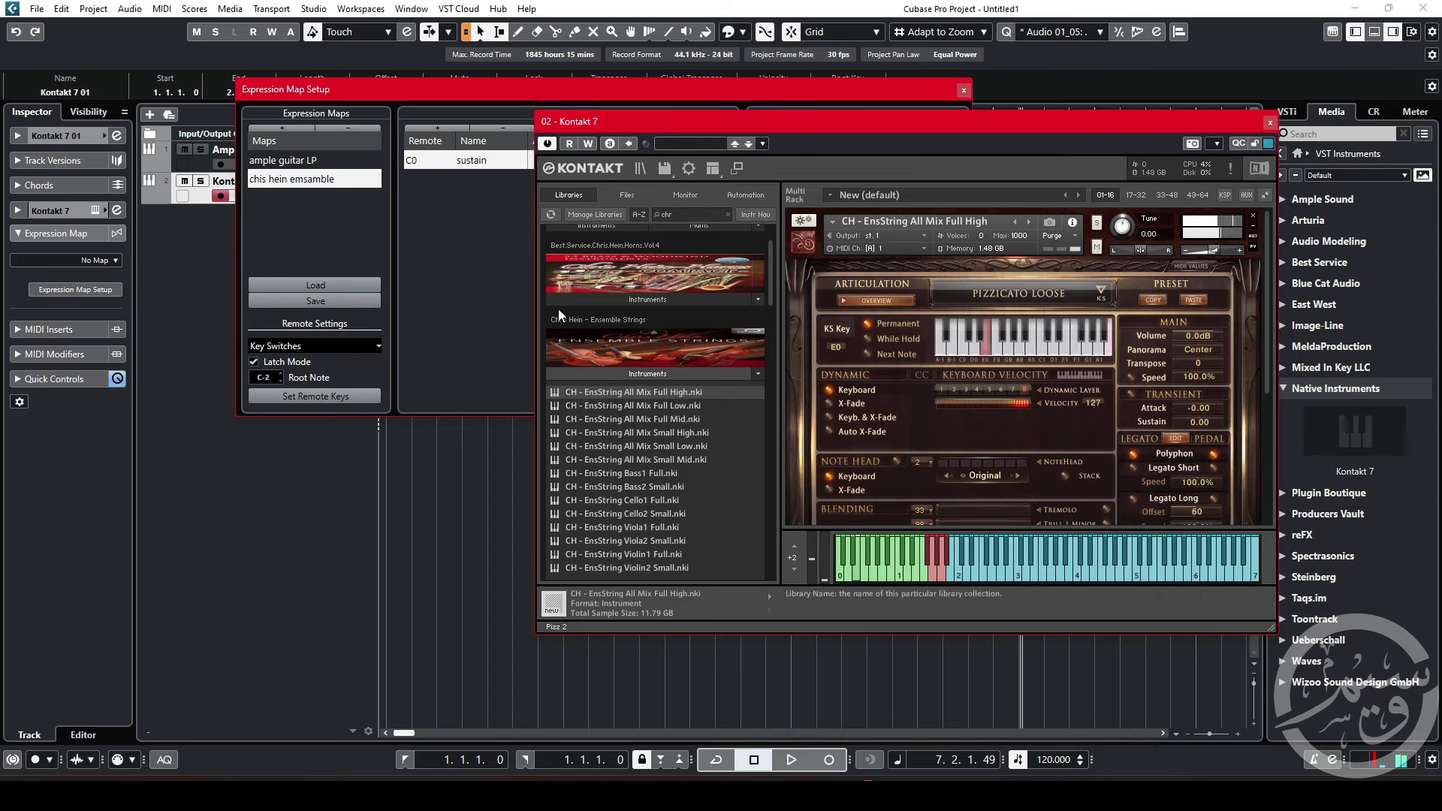
click(462, 240)
Step: Add a second sound slot with remote key E0 and name it pizzcatto
click(437, 127)
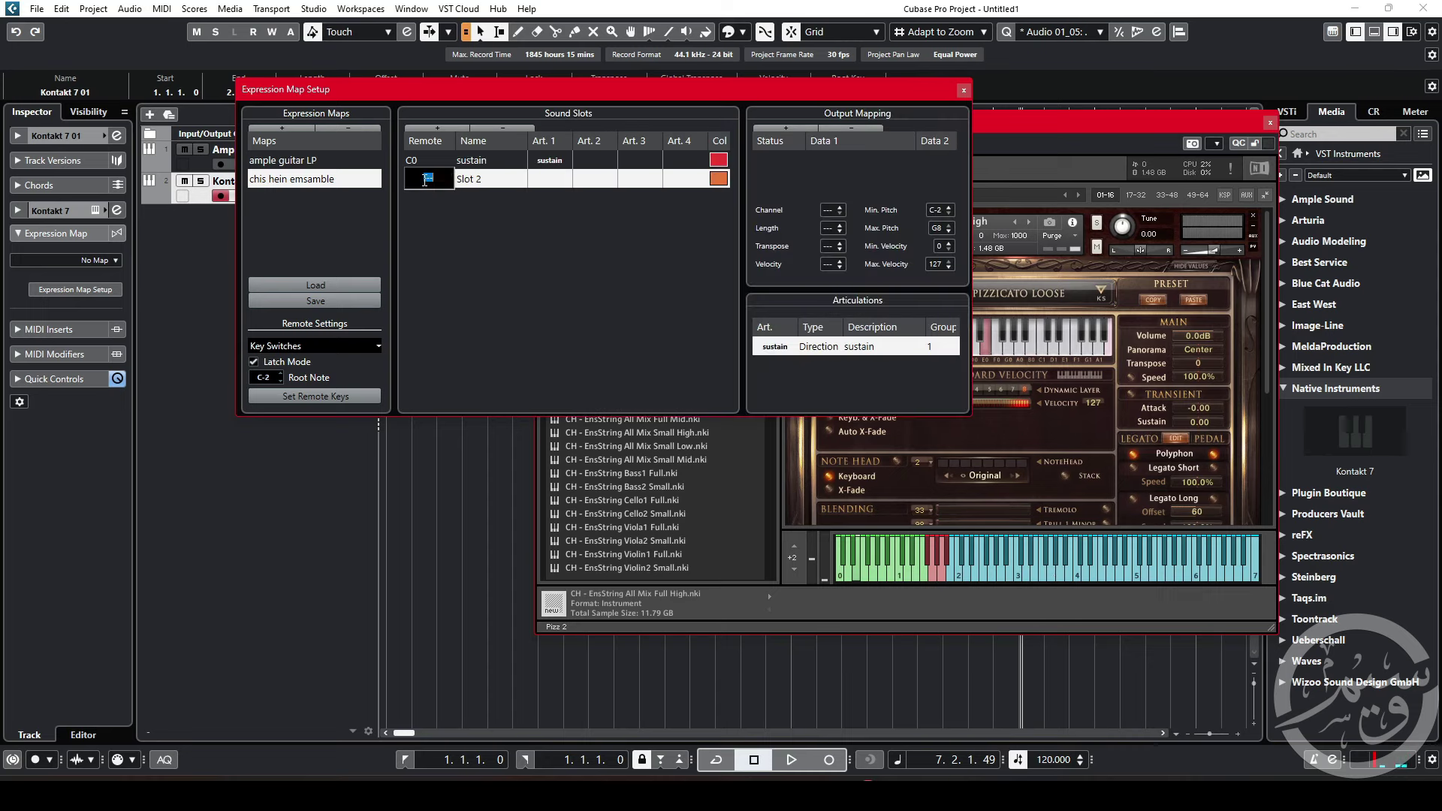
text(pizzcatto)
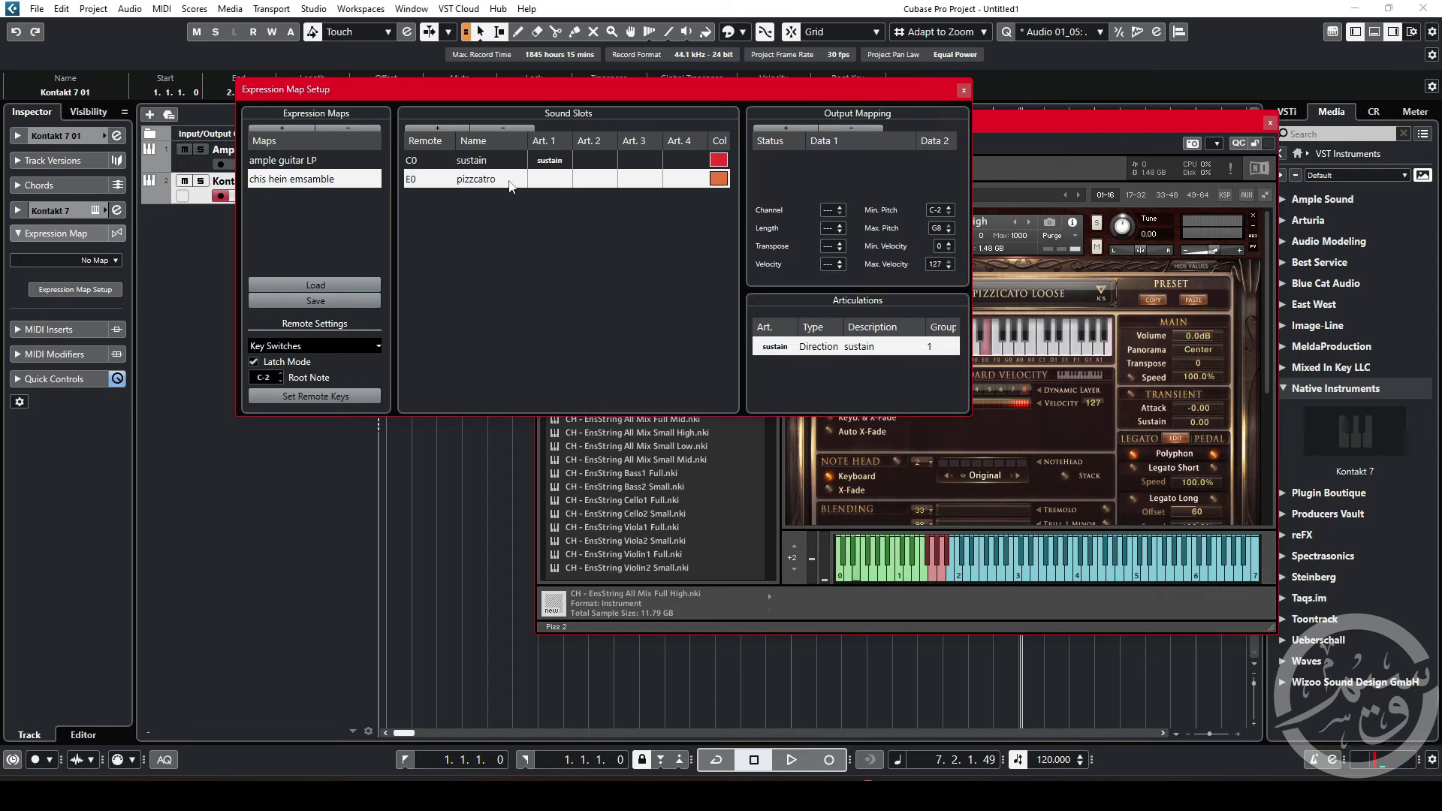
key(Return)
Step: Give the pizzcatto slot a custom text articulation named pizzcatto and an output mapping, and close the Expression Map Setup
click(787, 366)
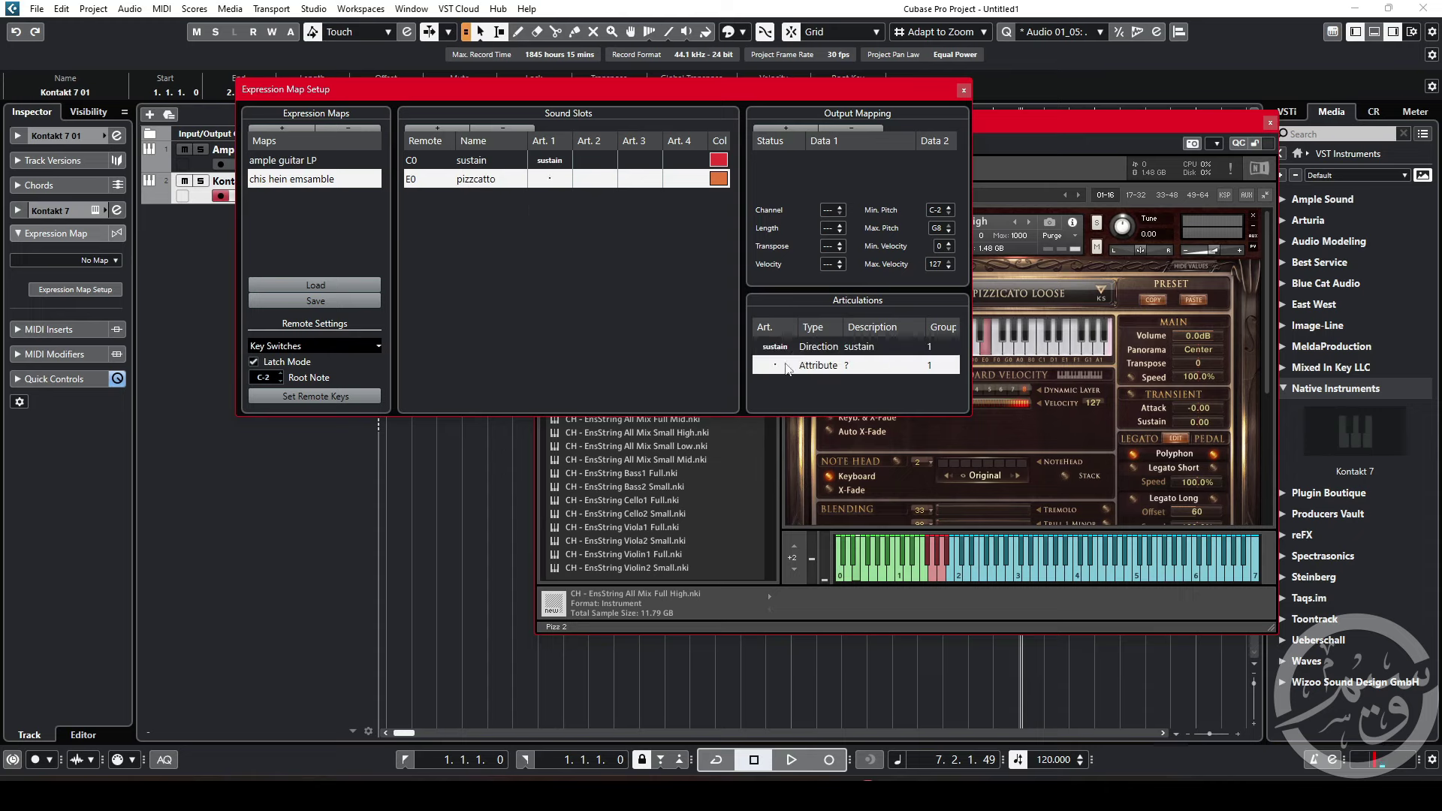
click(786, 127)
click(963, 90)
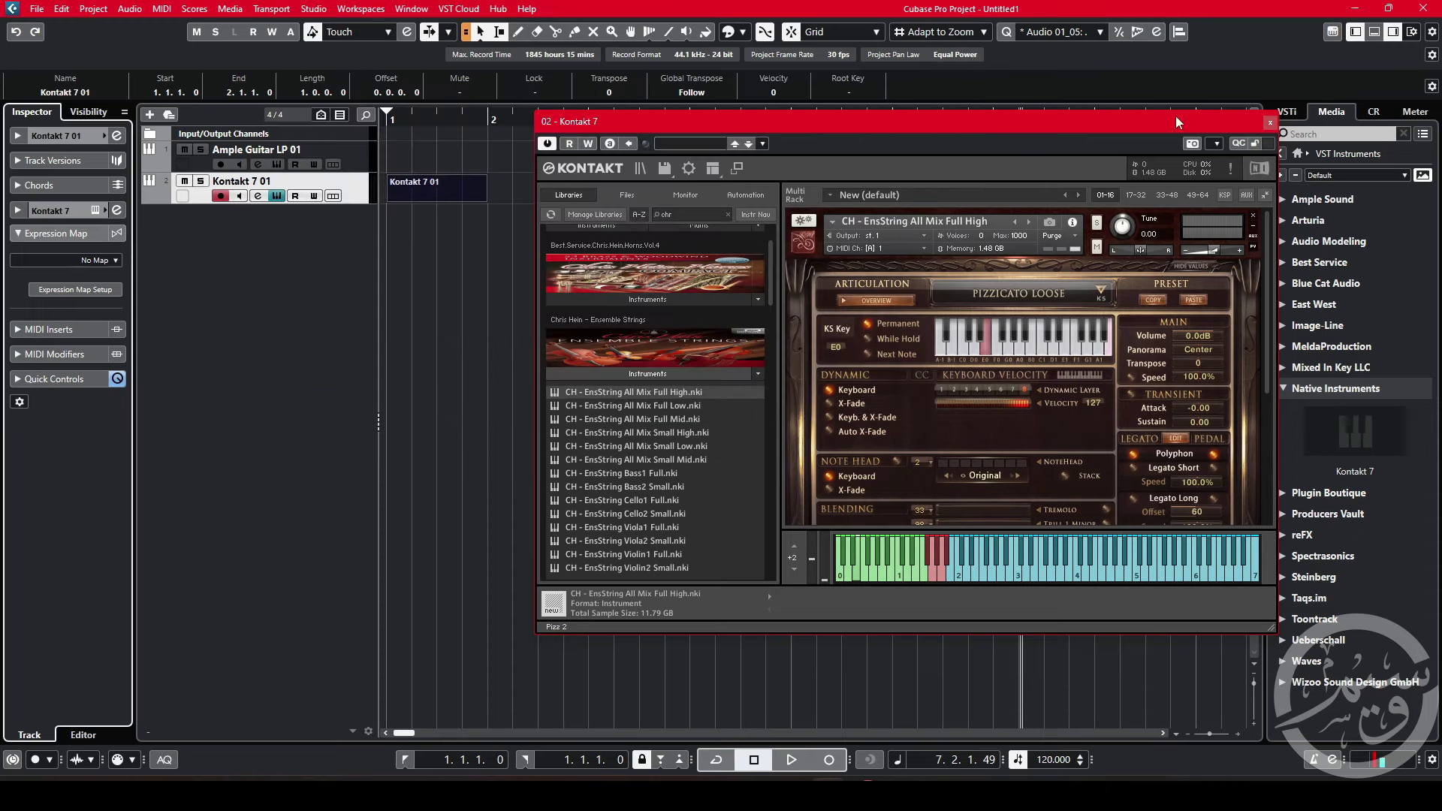
Step: Delete the empty part from the Kontakt 7 01 track and assign the chis hein emsamble expression map to the track
click(1269, 122)
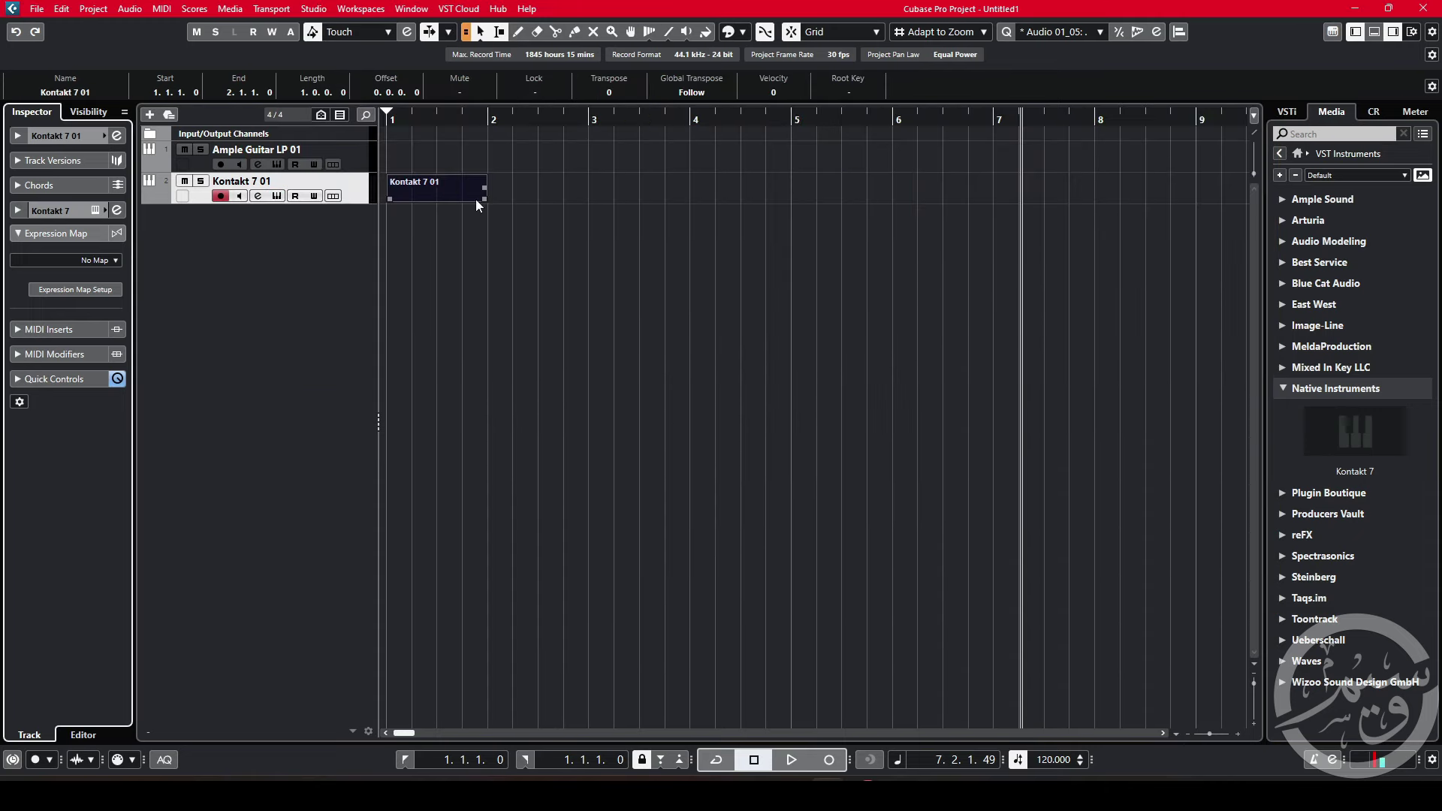
key(Delete)
click(115, 259)
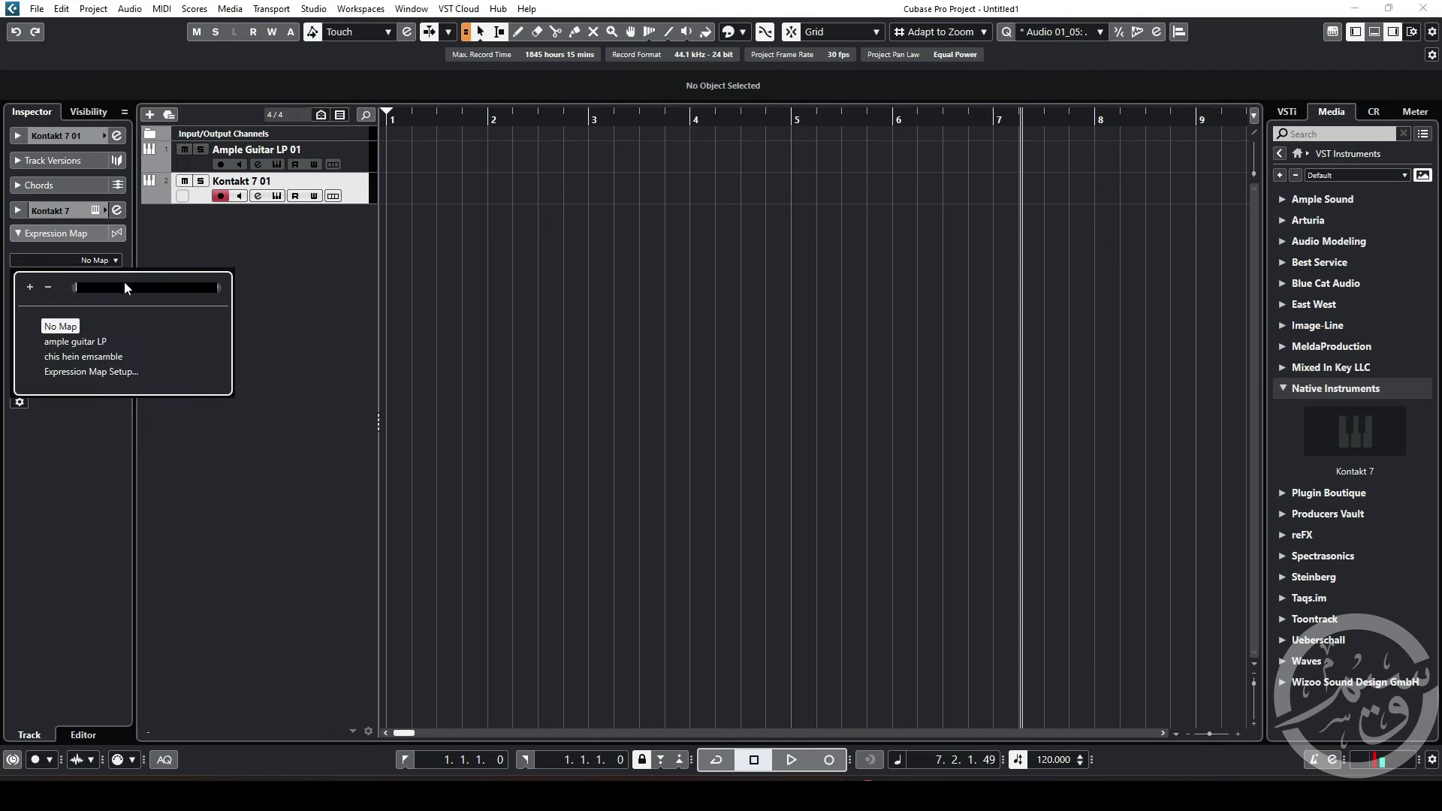
click(96, 356)
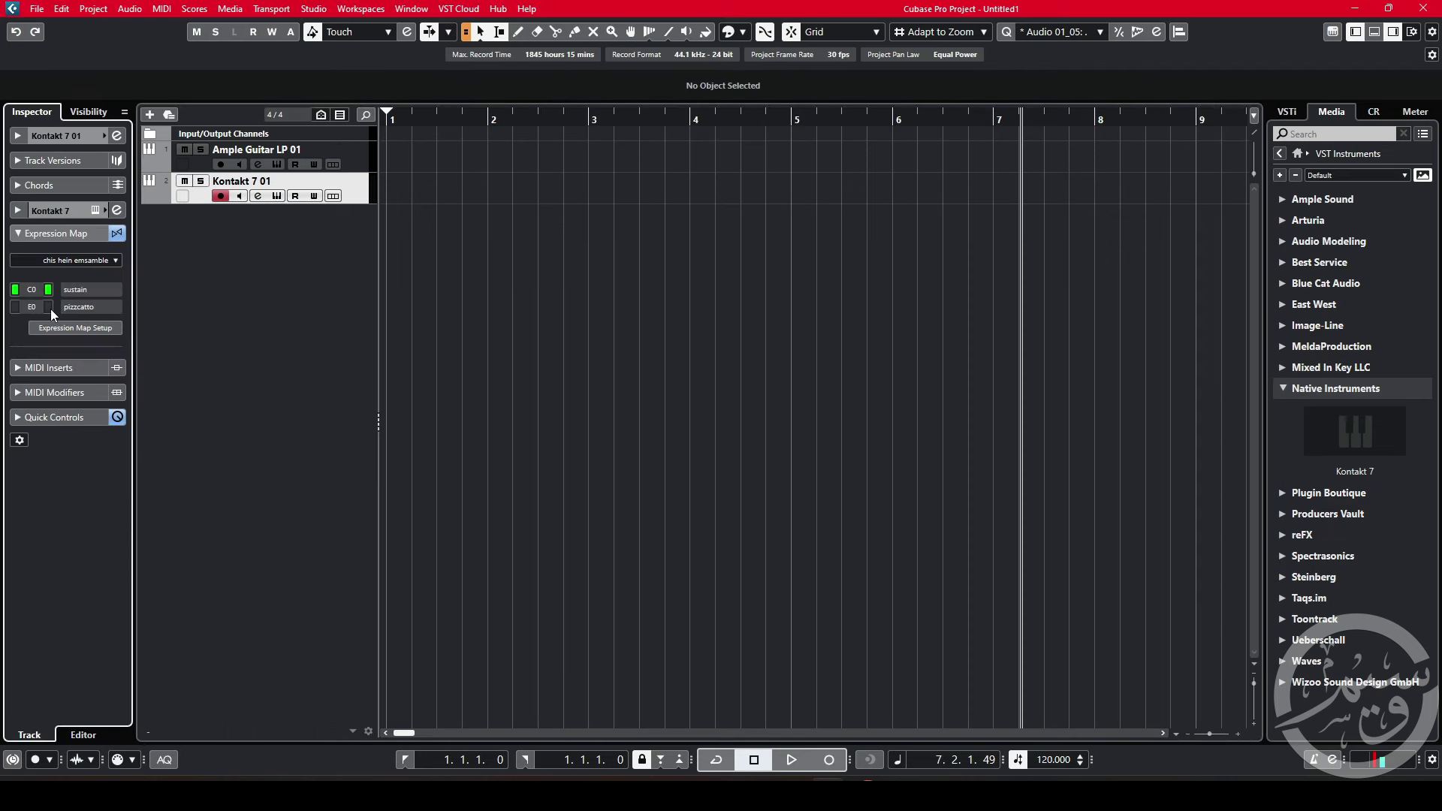
Step: Record a MIDI performance of about five bars on the Kontakt 7 01 track from the project start
key(Home)
key(KP_Multiply)
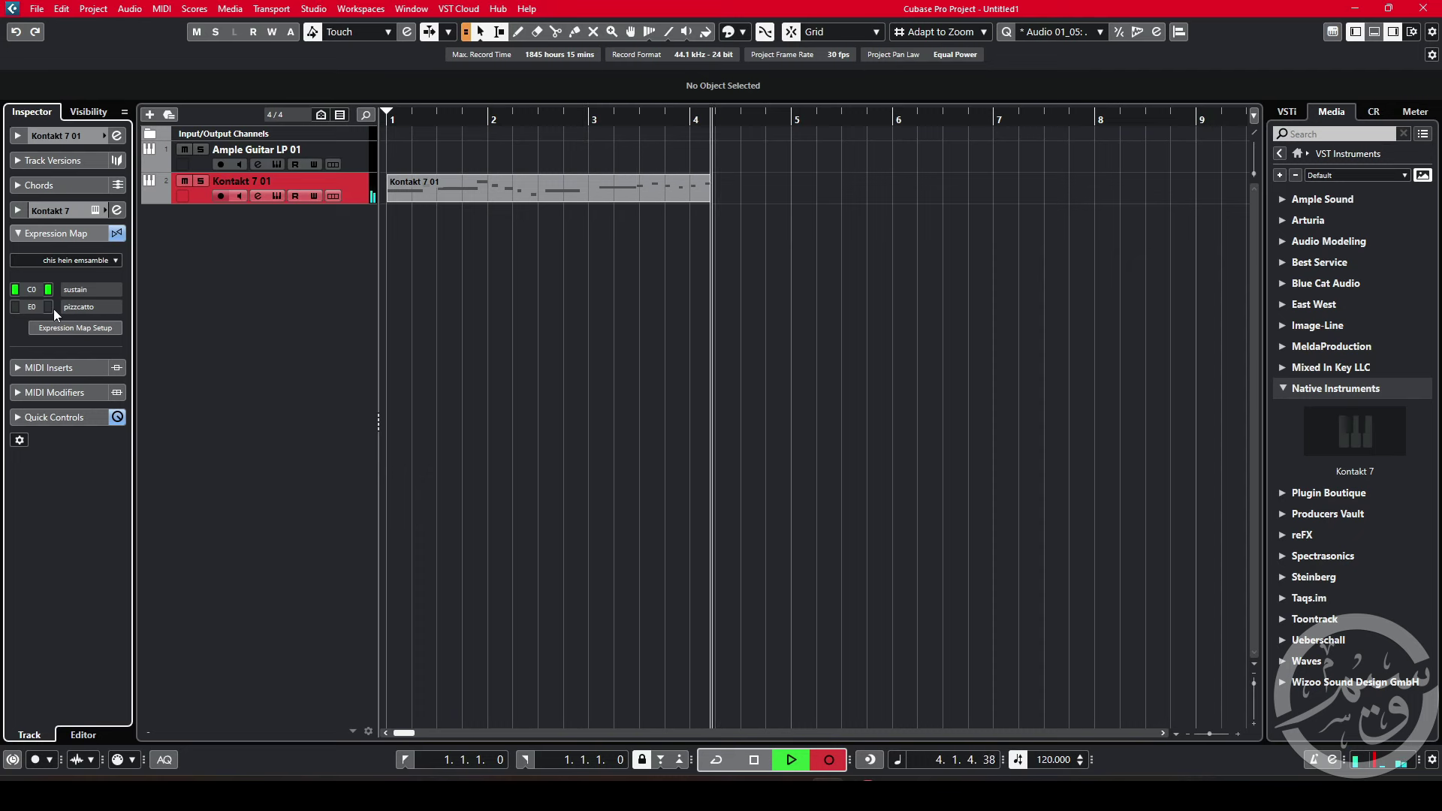
key(space)
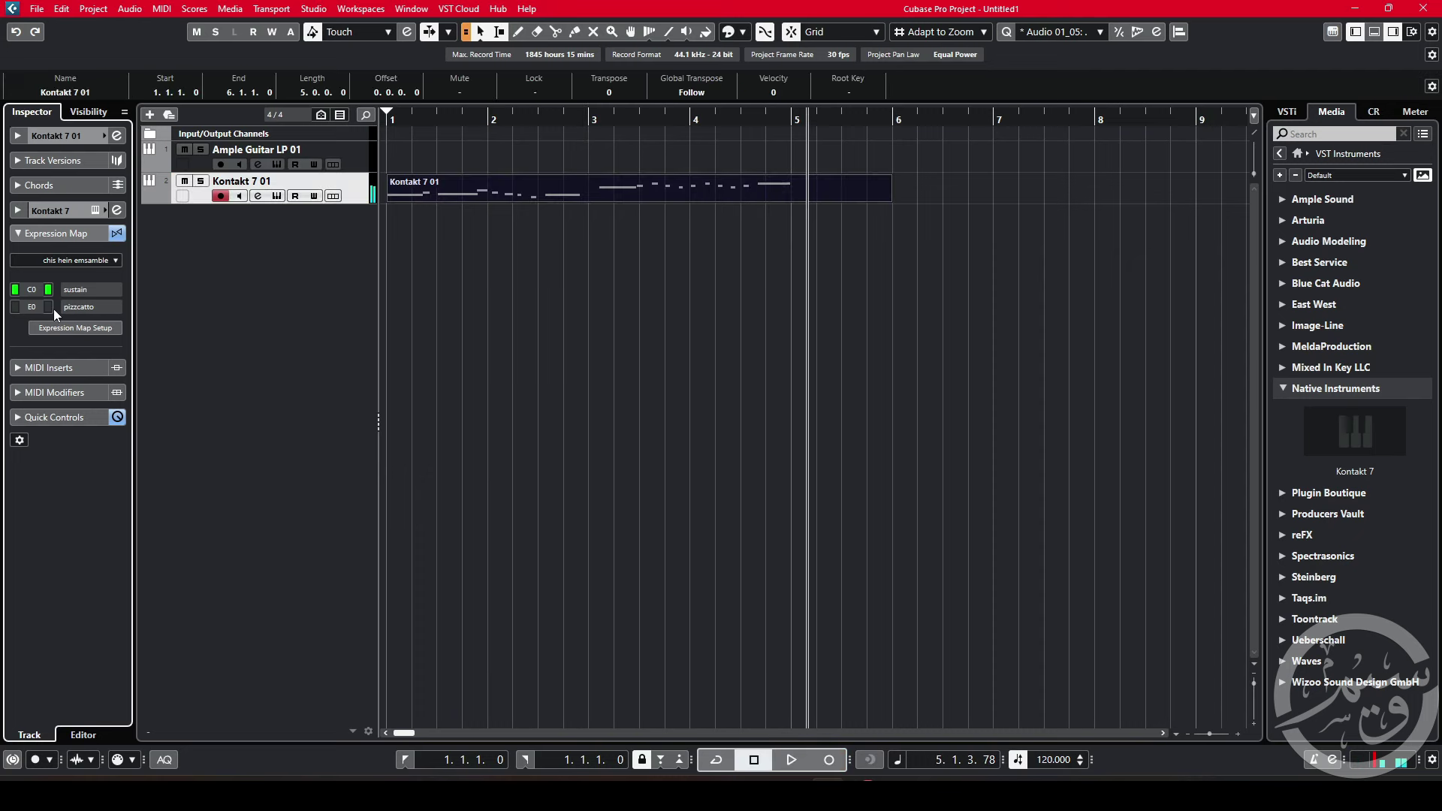
Step: Open the recorded part in the Key Editor and draw sustain from bar 1 and pizzcatto from bar 3 in the articulation lane
double_click(599, 196)
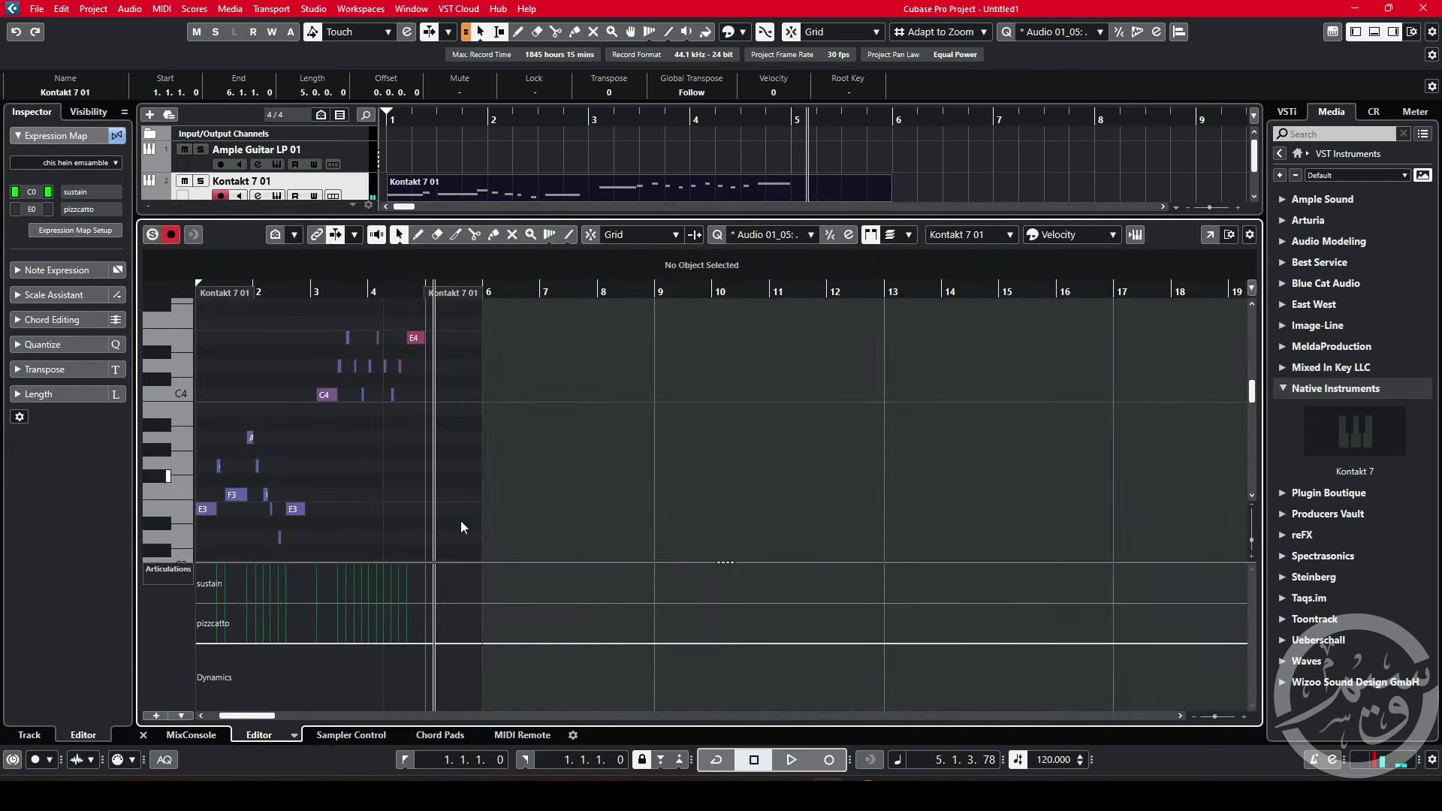
click(417, 234)
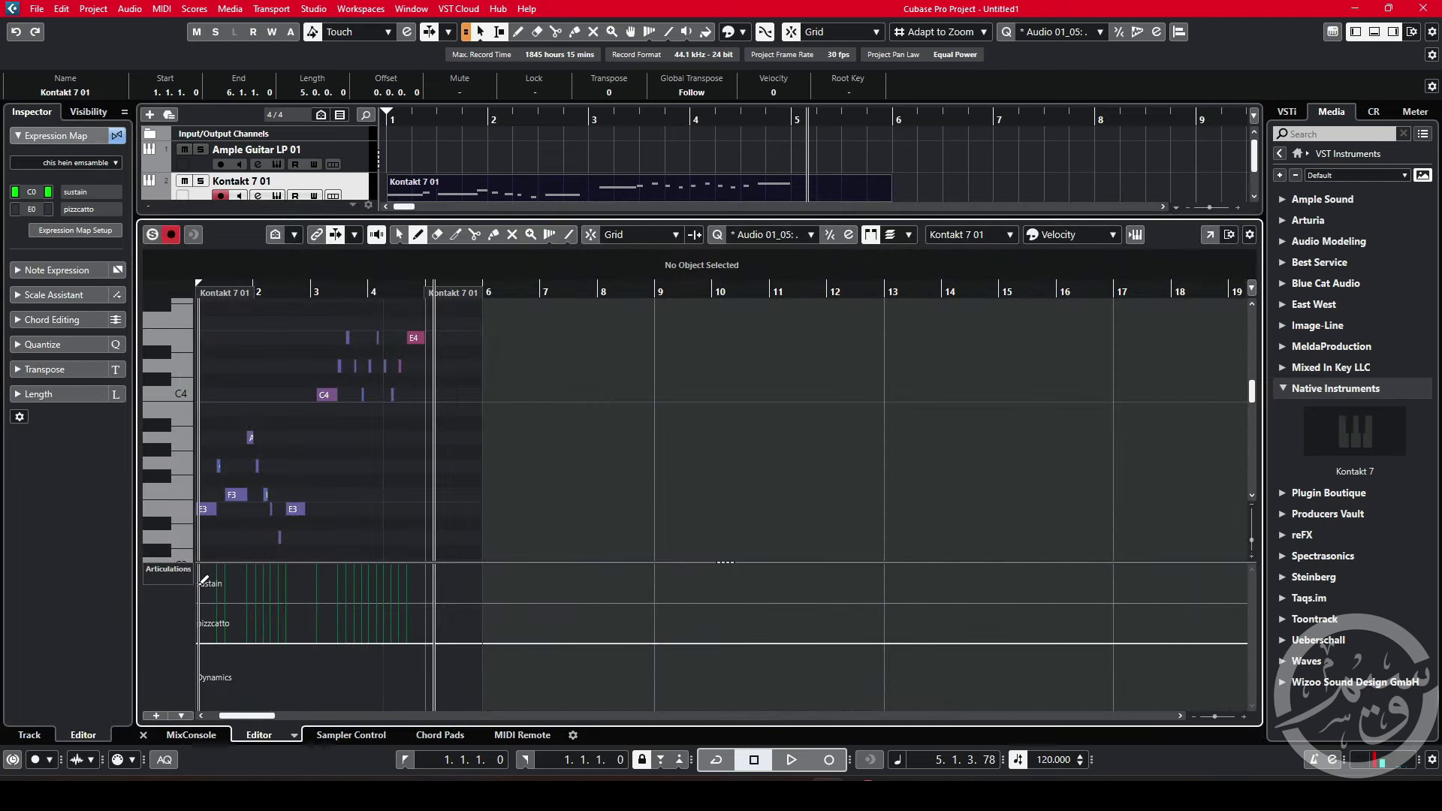
click(314, 585)
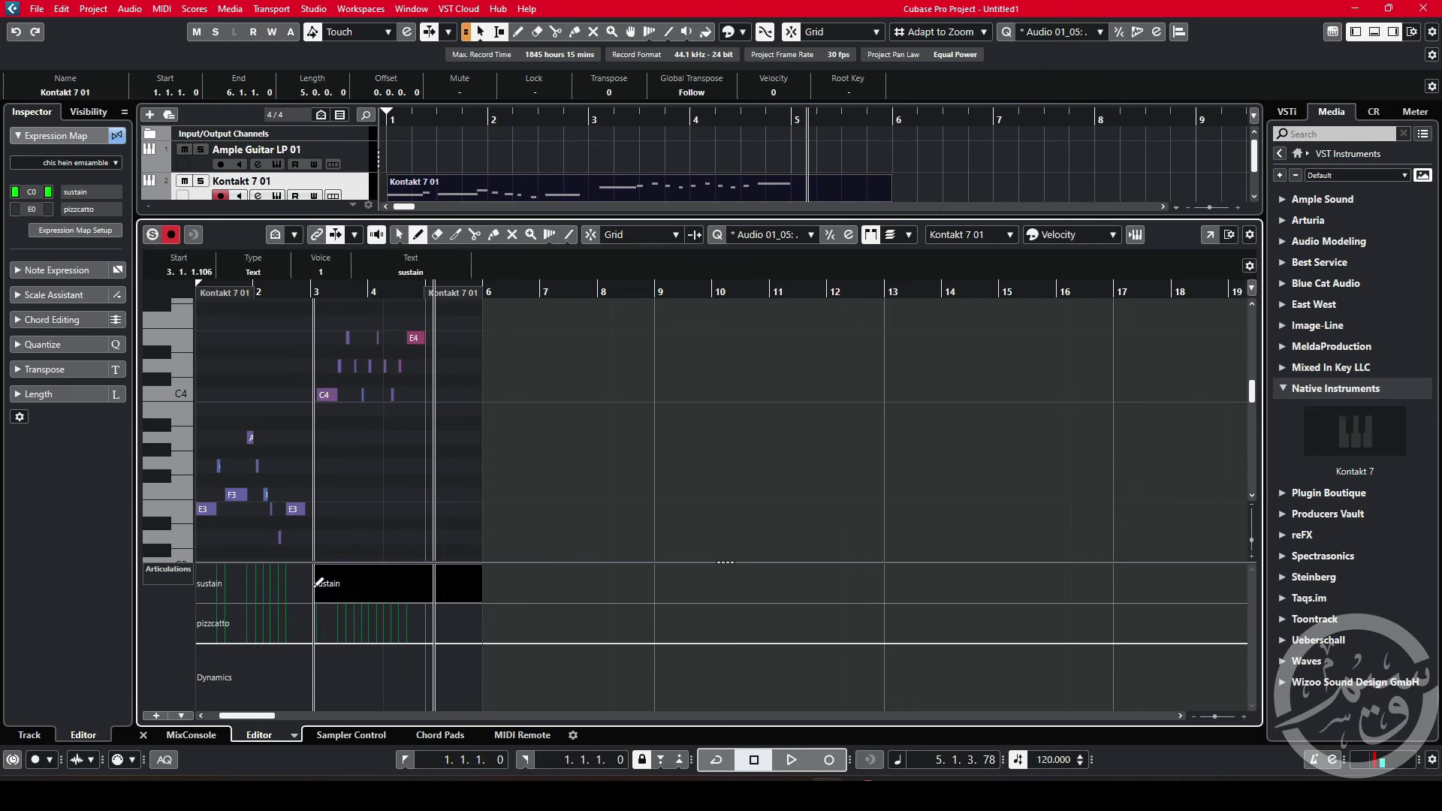
click(200, 583)
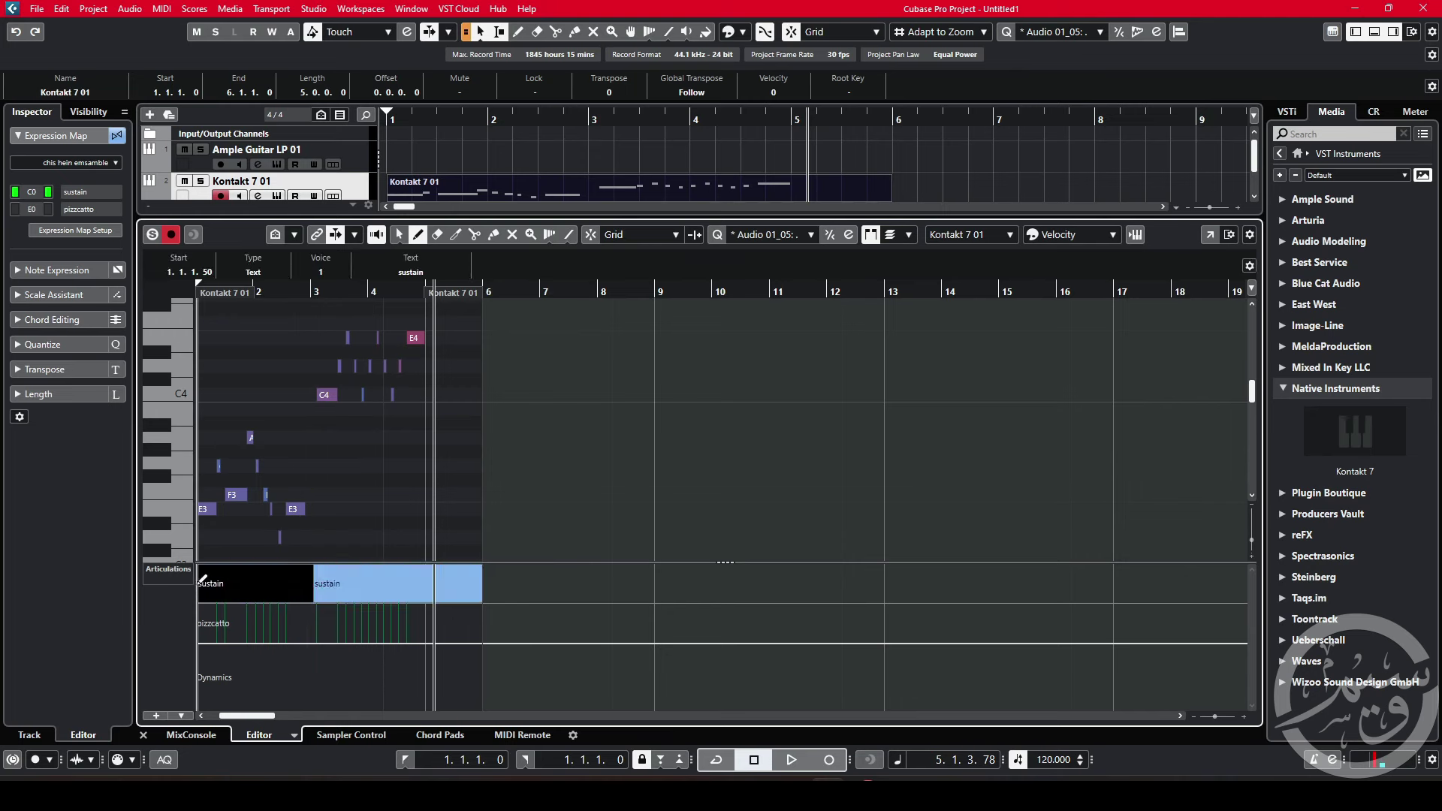
click(317, 625)
Step: Play the part from the start to hear the switch from sustain to pizzcatto
key(Home)
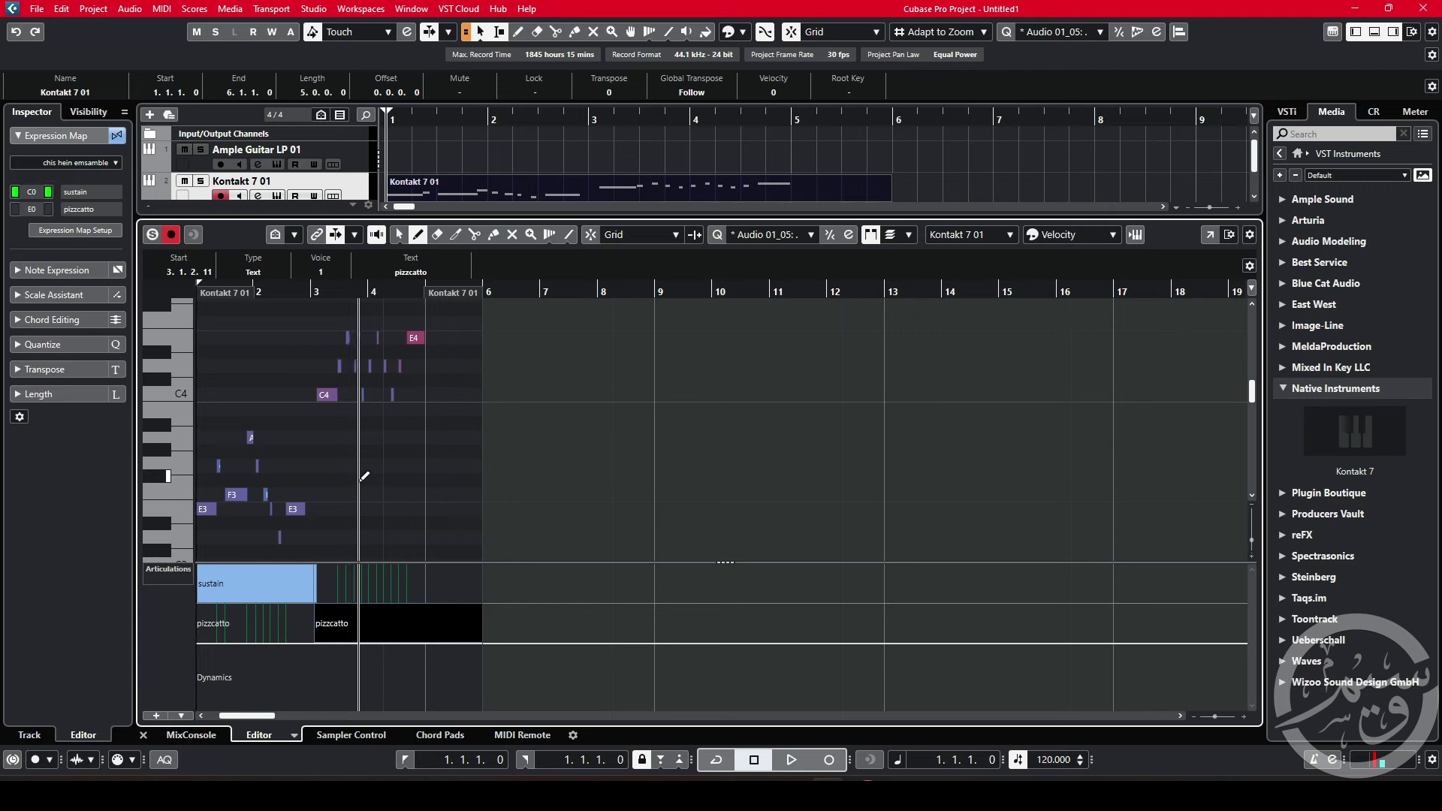
key(space)
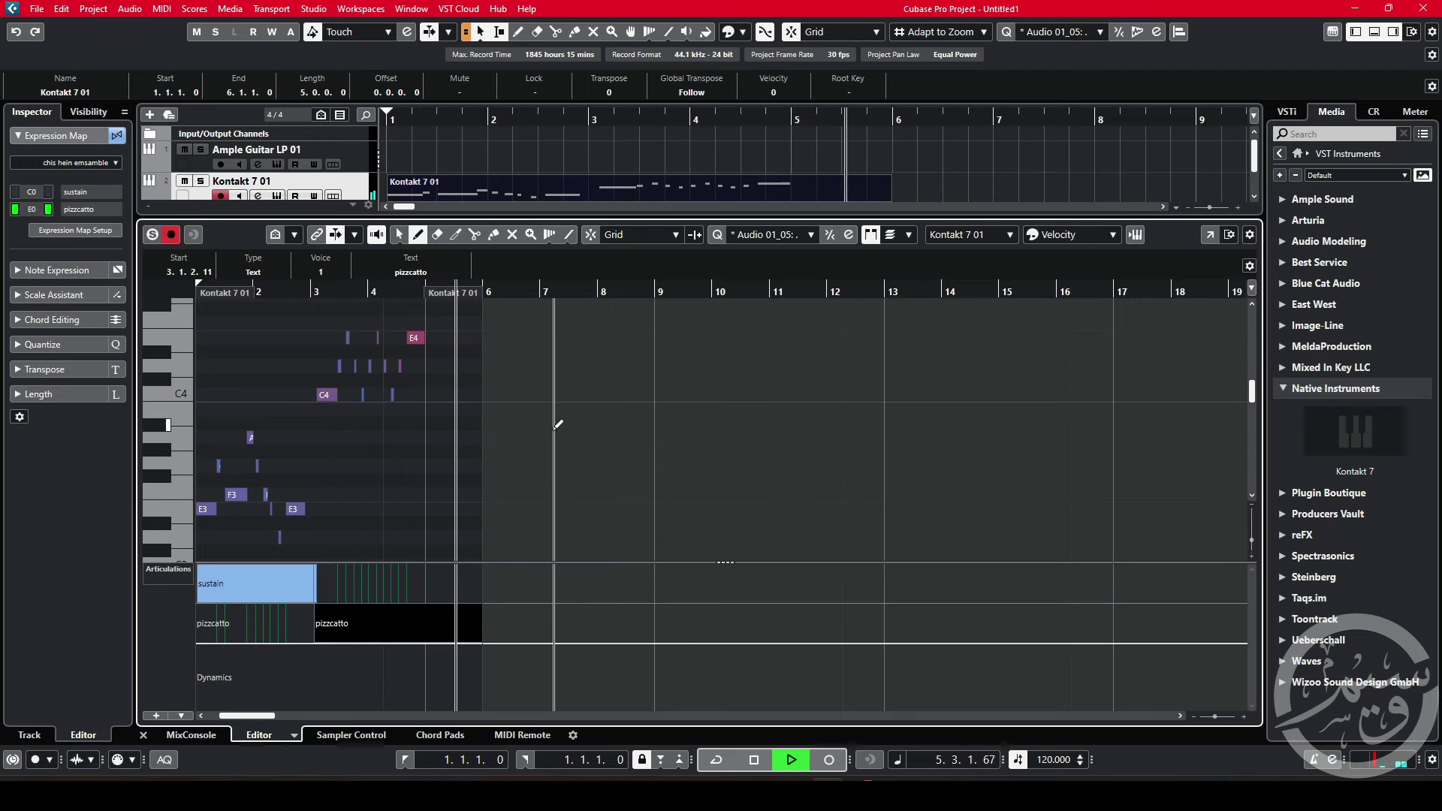
key(space)
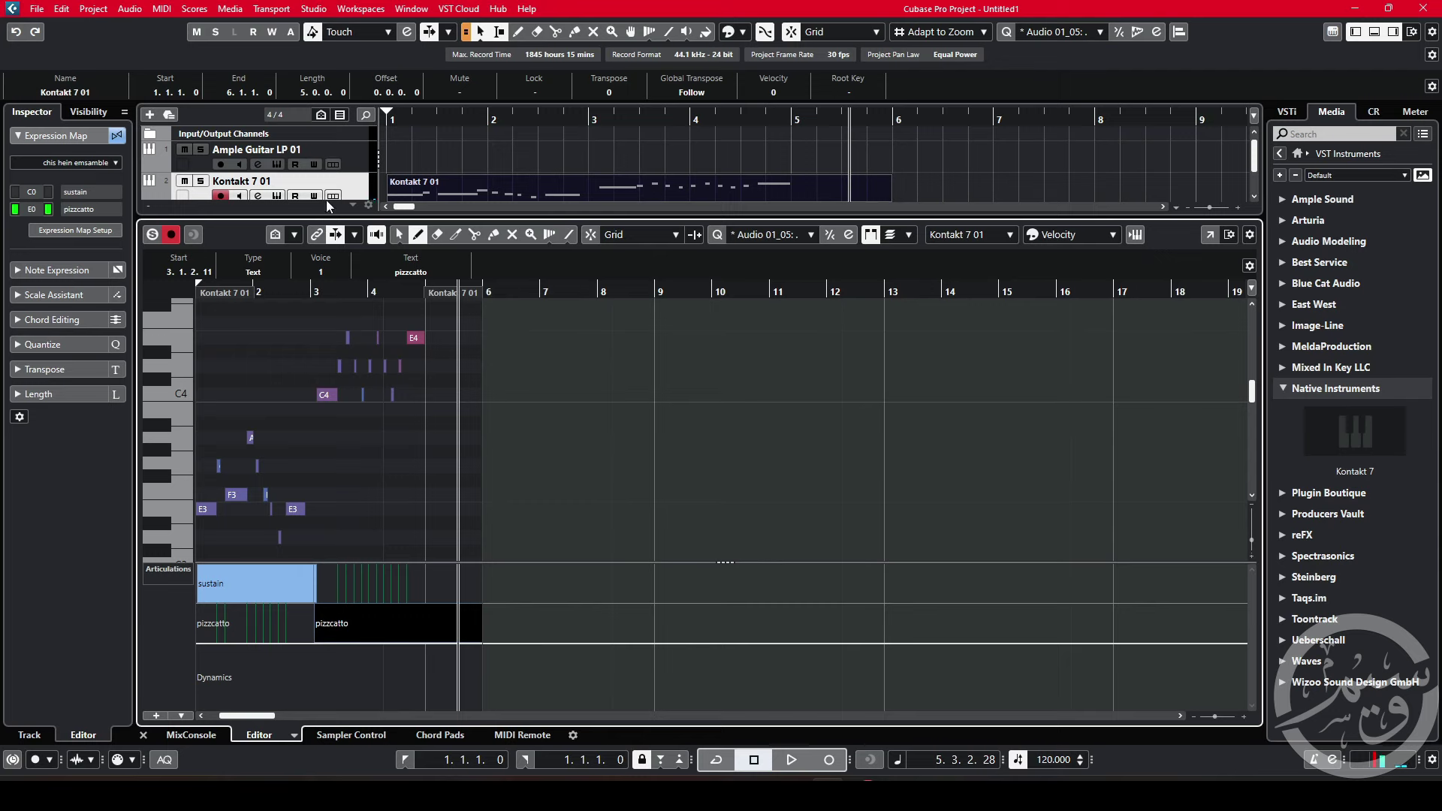
Step: Reopen the Kontakt 7 instrument and trigger the D1 key switch to check its articulation
click(276, 193)
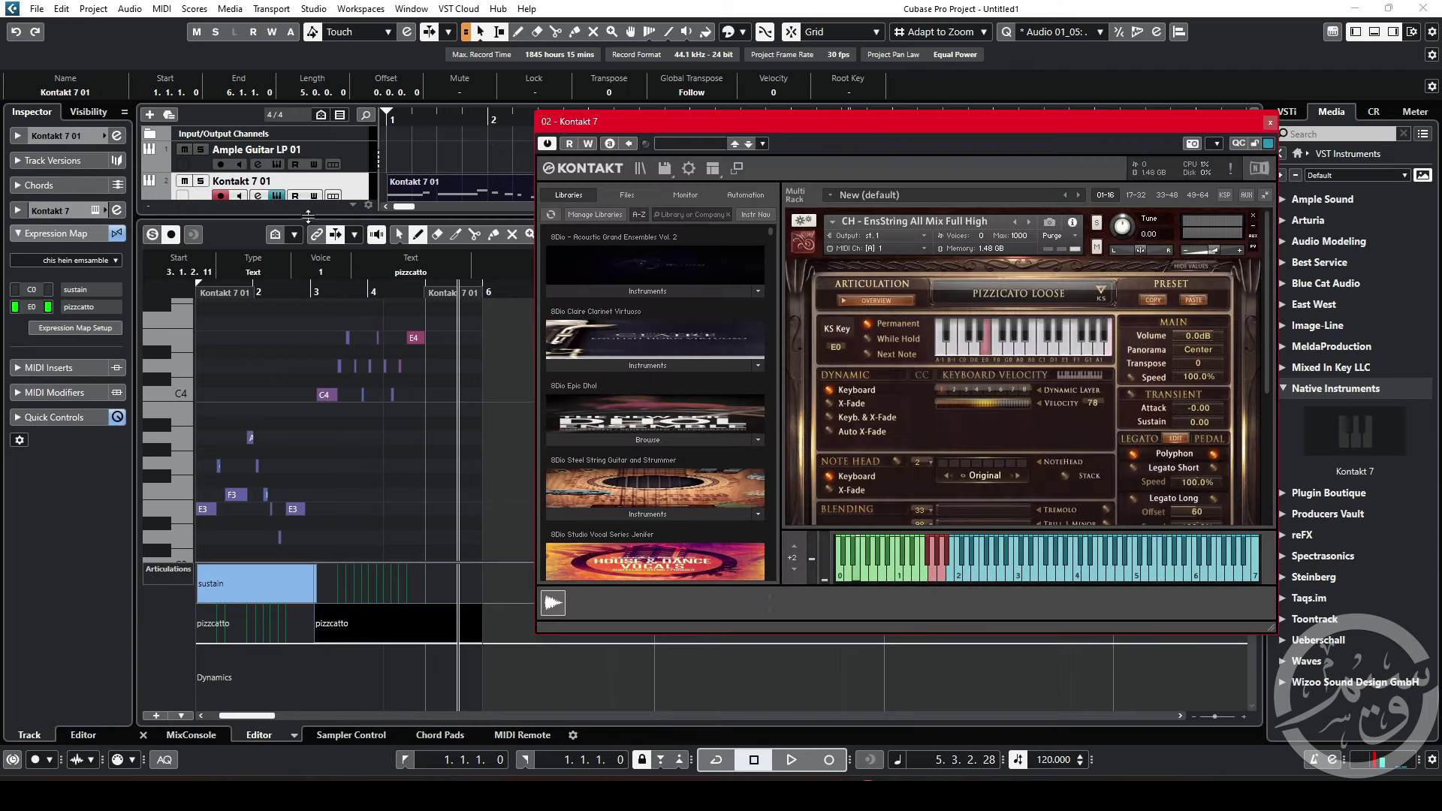
click(889, 578)
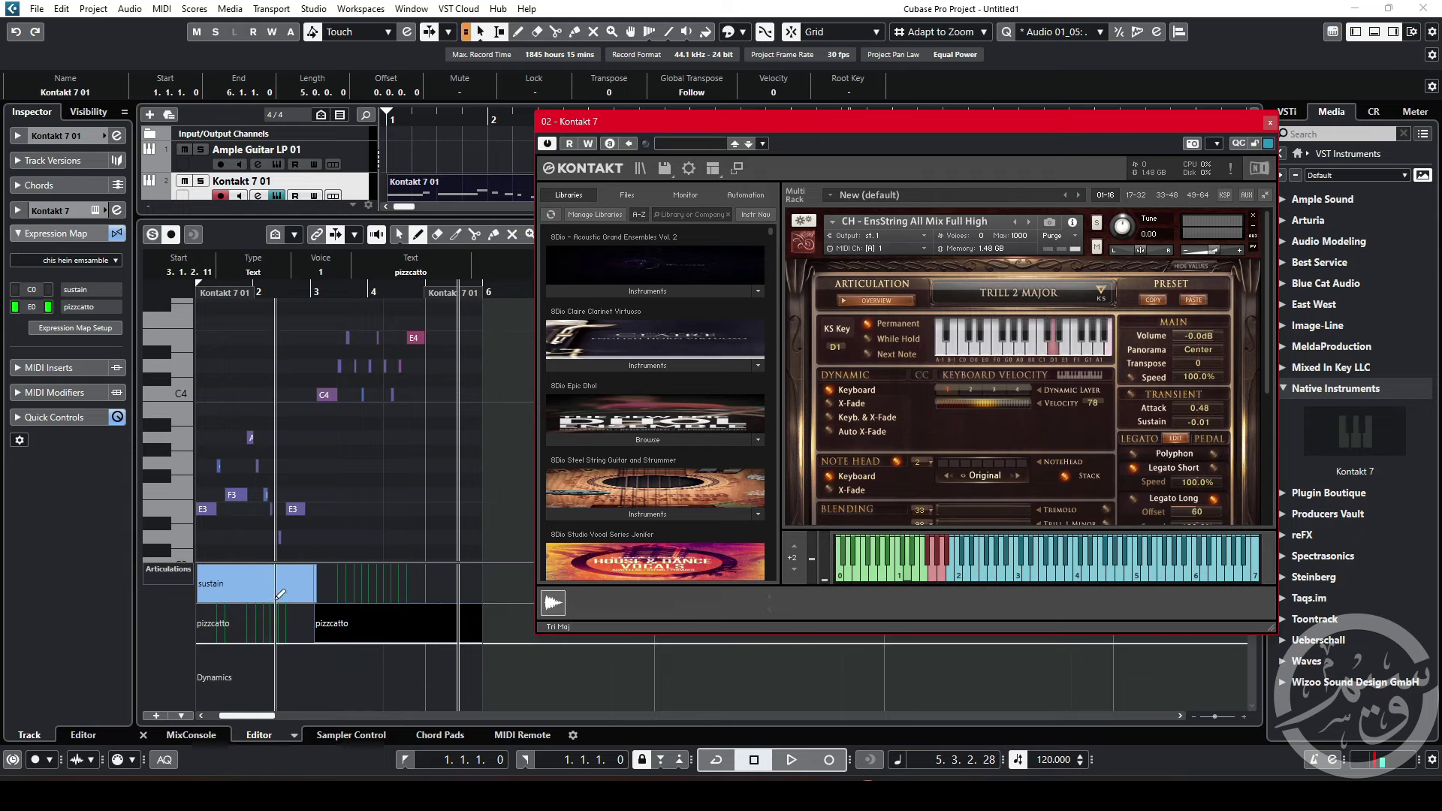
Step: Close the Kontakt 7 window, enlarge the articulation lanes and draw a sustain articulation from the start of bar 4
click(1269, 123)
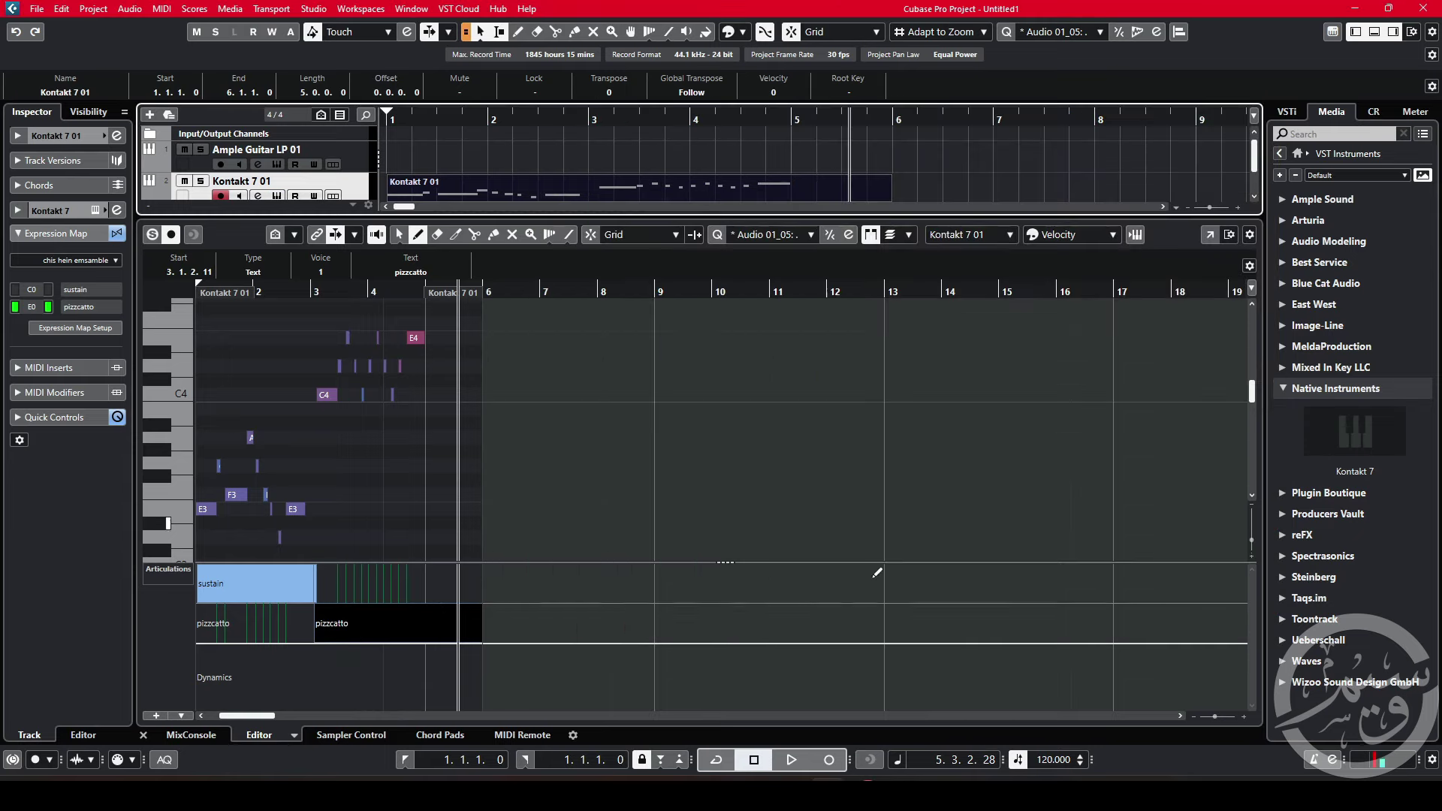
drag(733, 562, 743, 375)
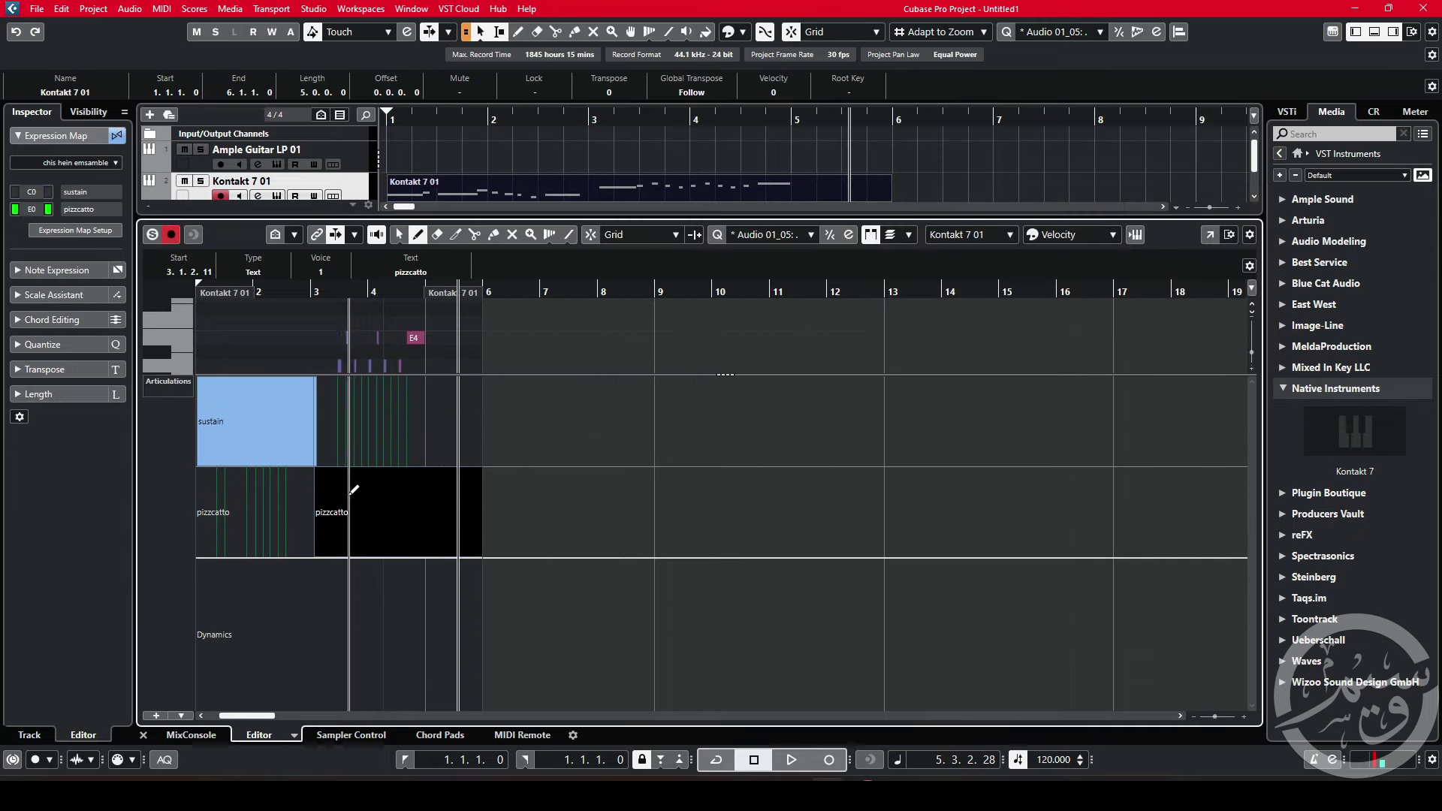
scroll(304, 338, down, 3)
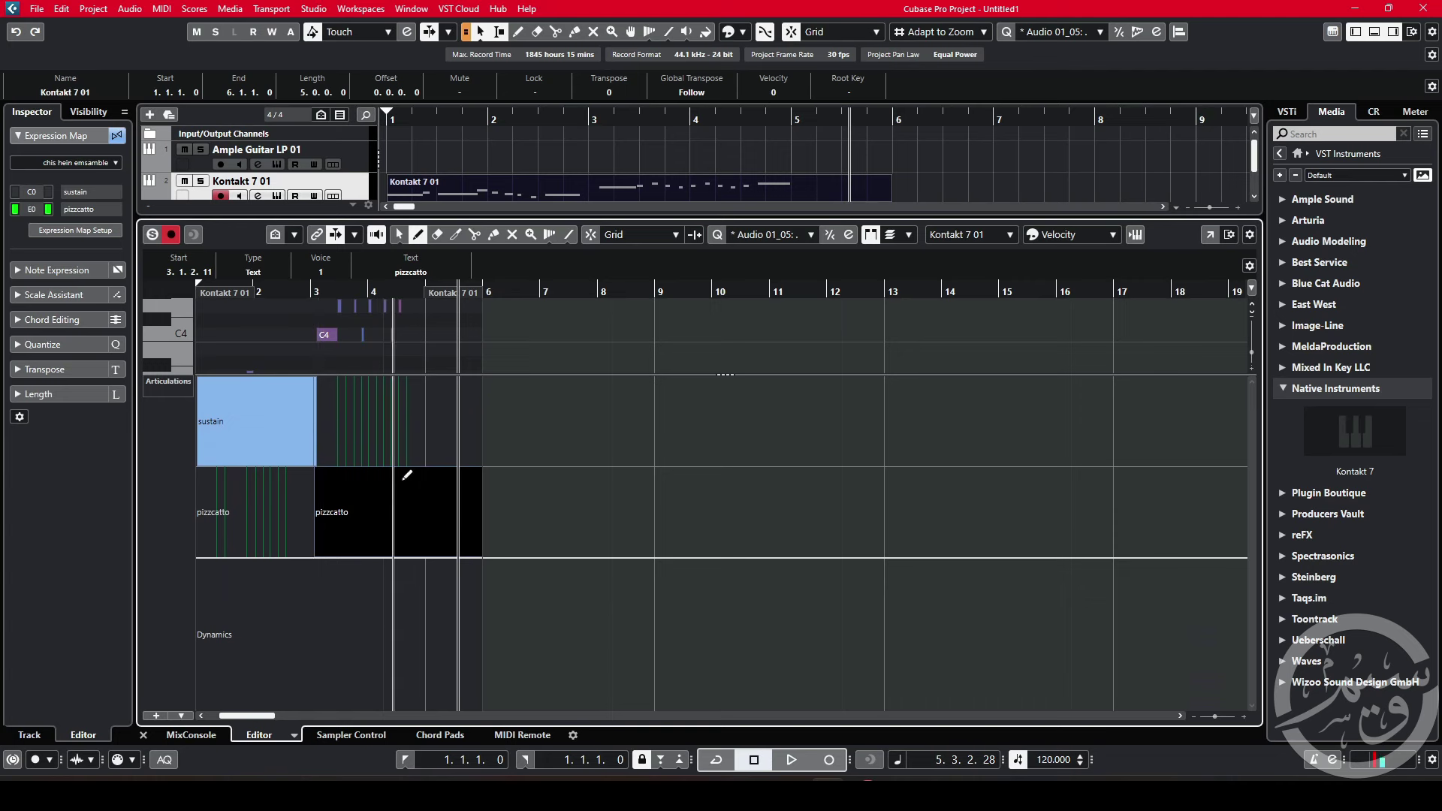
click(384, 415)
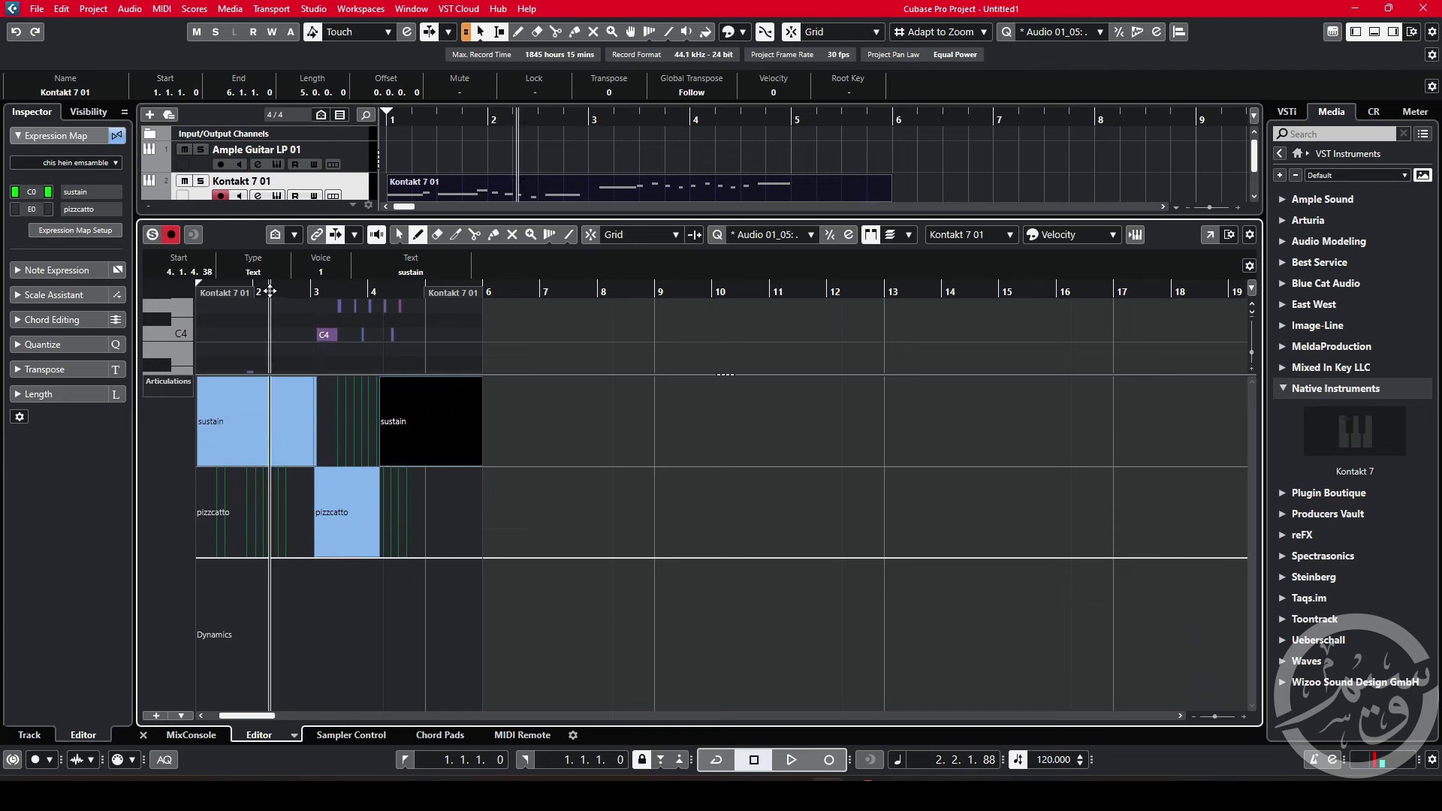
Step: Play the part from bar 2 to hear the articulation switches, and close the Key Editor
key(space)
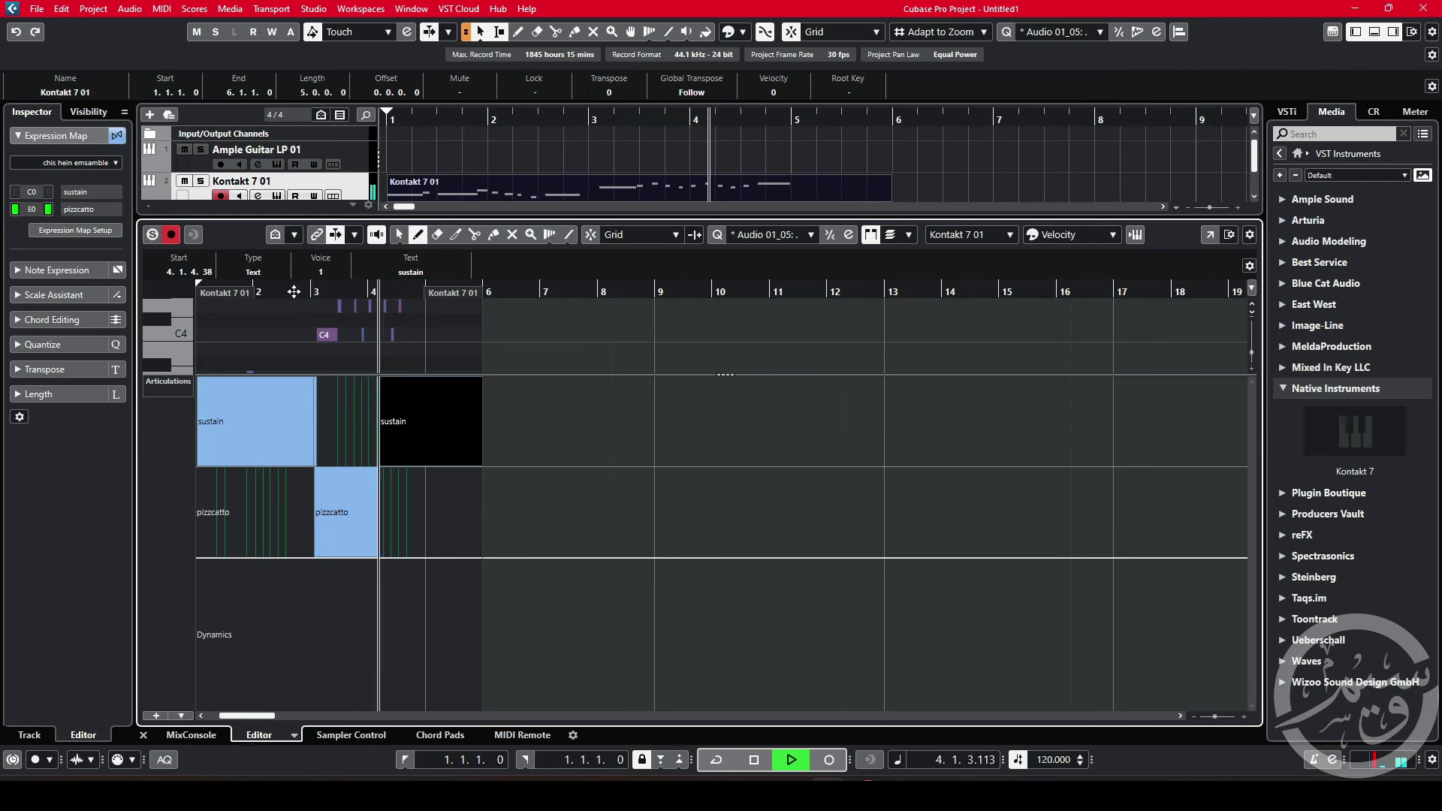
key(space)
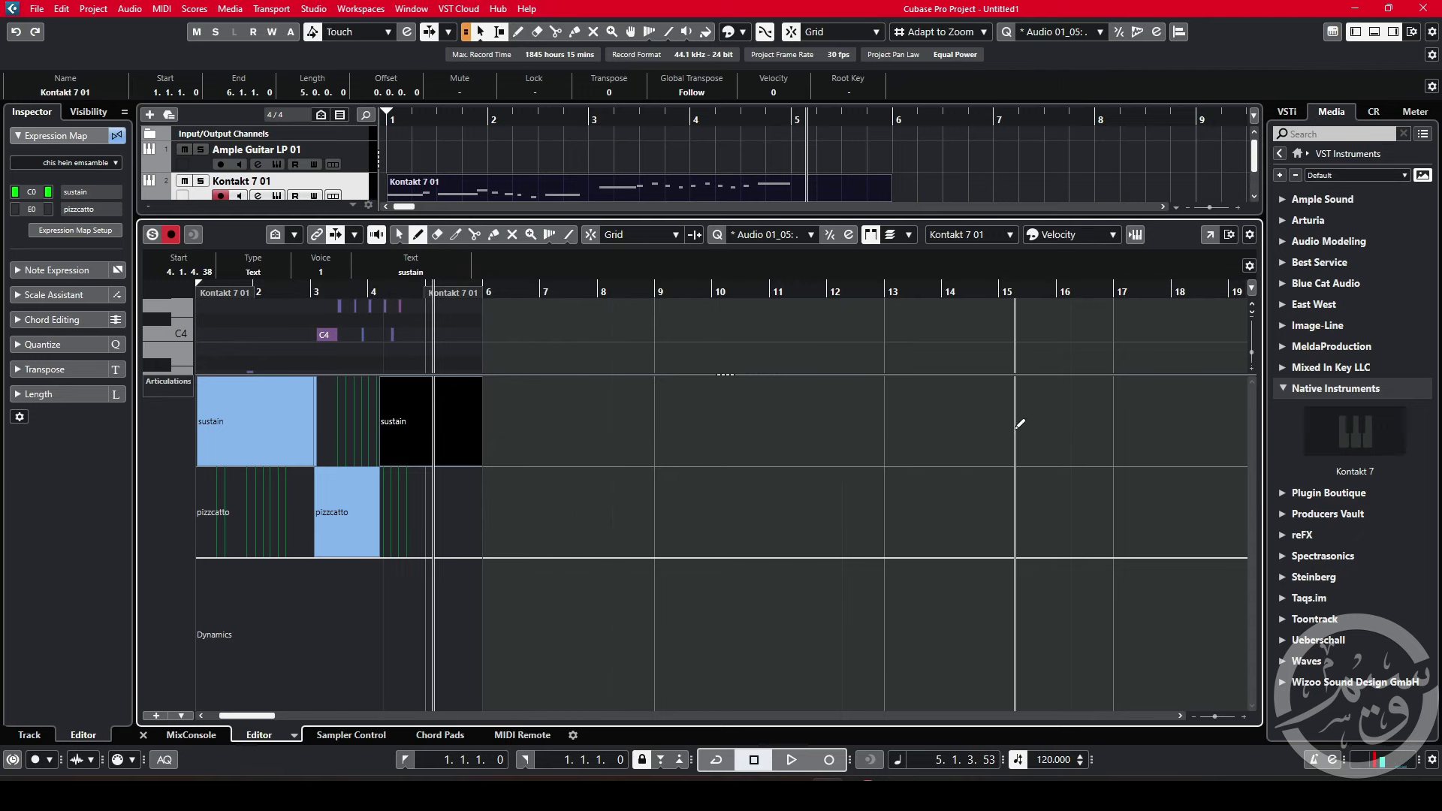
key(ctrl+e)
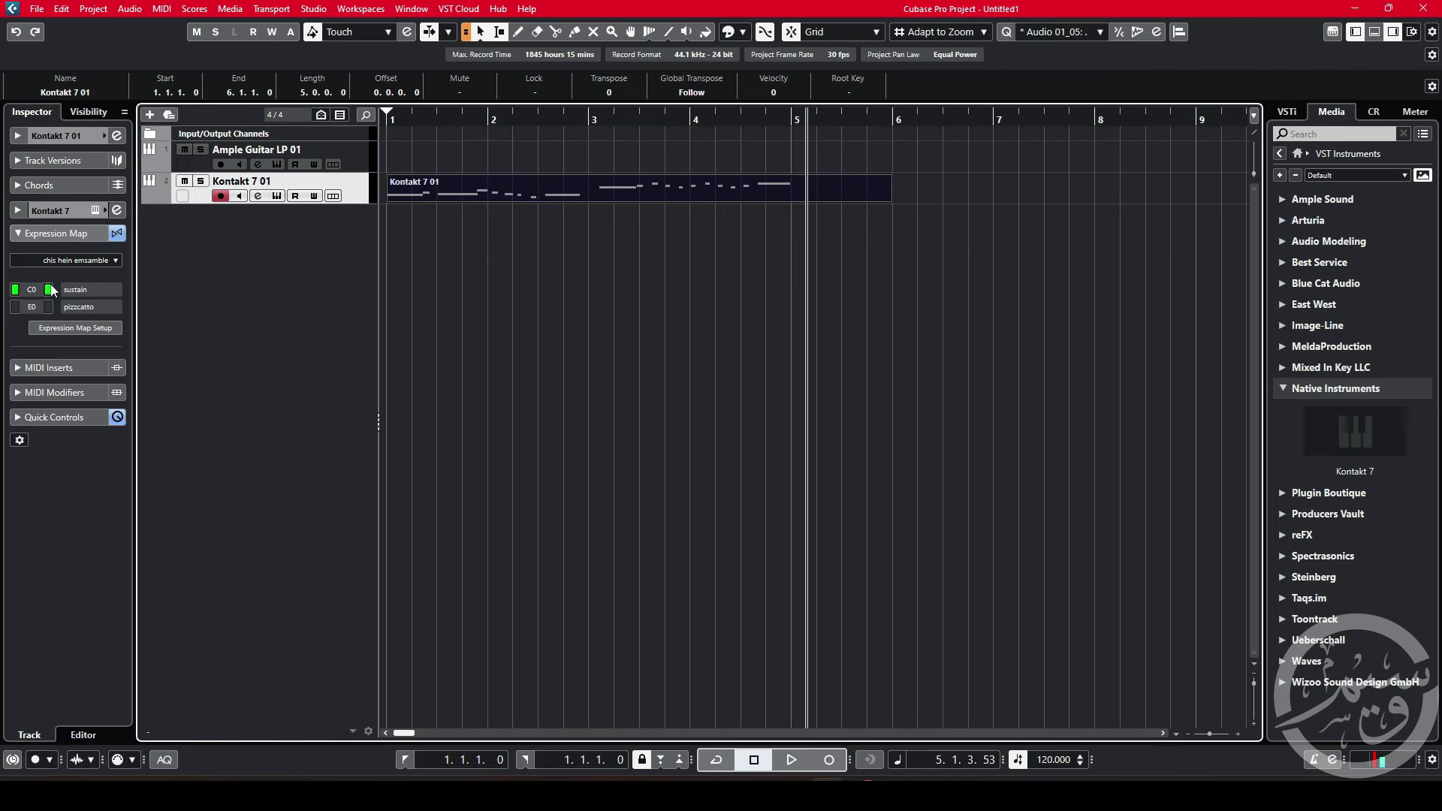
Step: Open the Expression Map Setup and view the save dialog for the ample guitar LP map without saving it
click(83, 326)
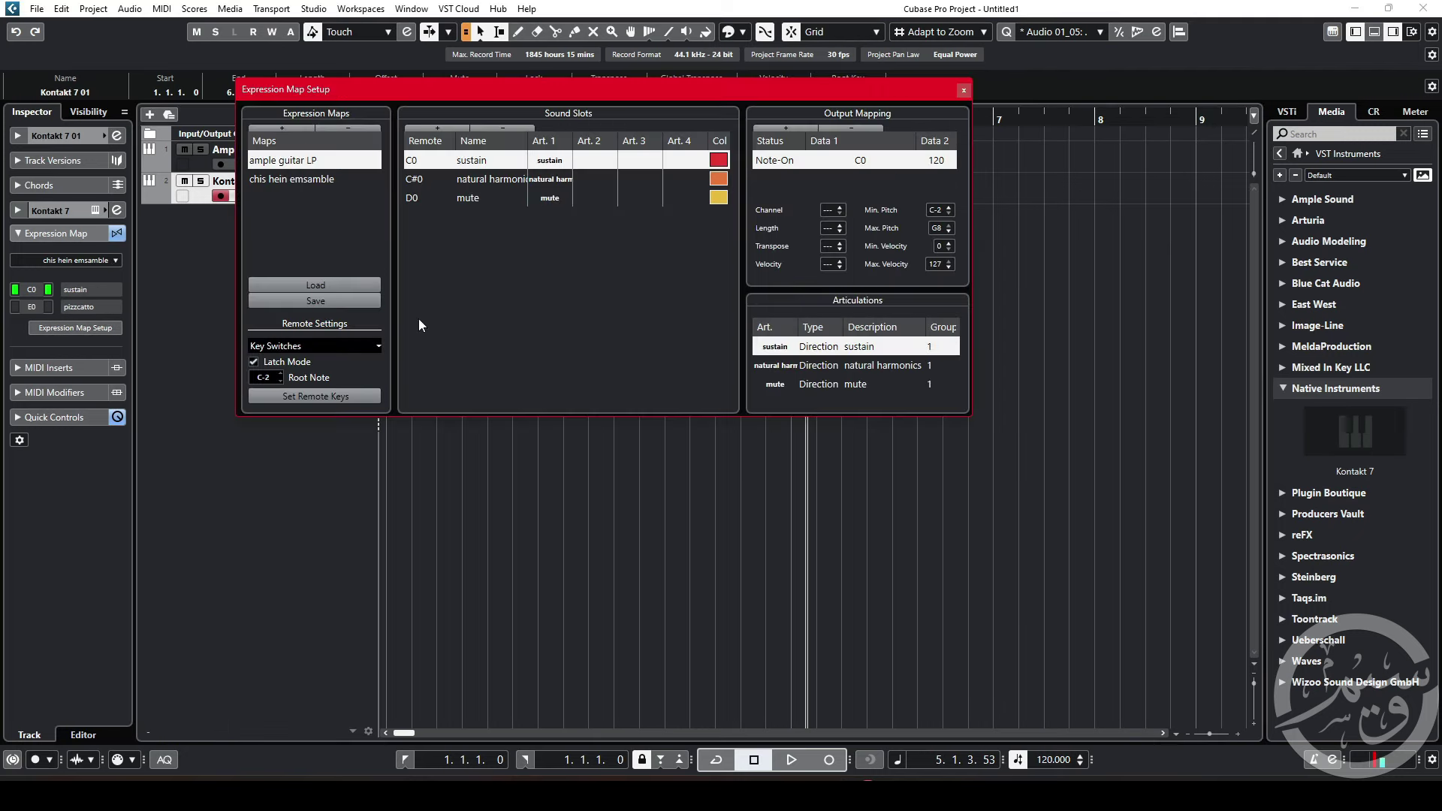
click(319, 299)
scroll(347, 233, down, 3)
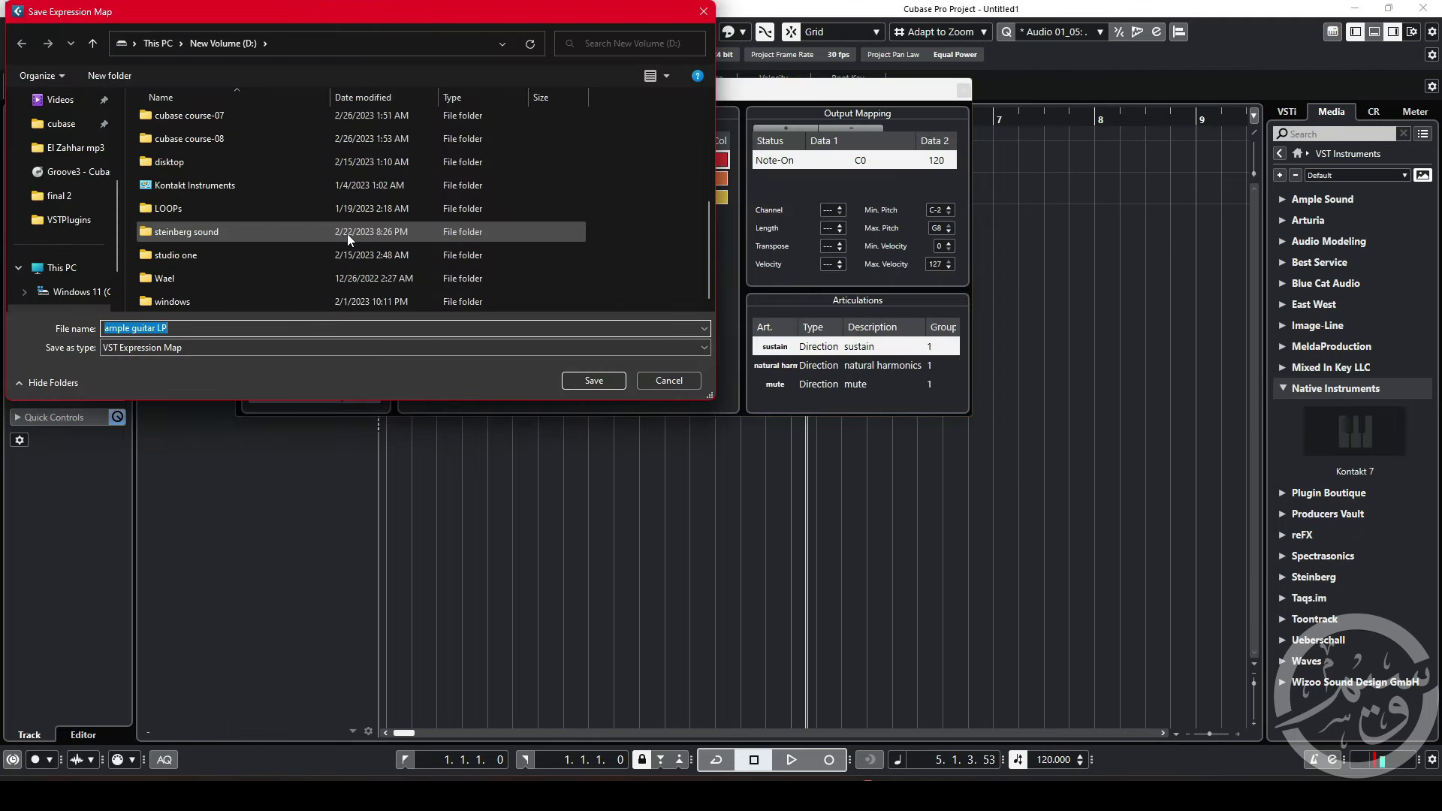
scroll(259, 219, up, 2)
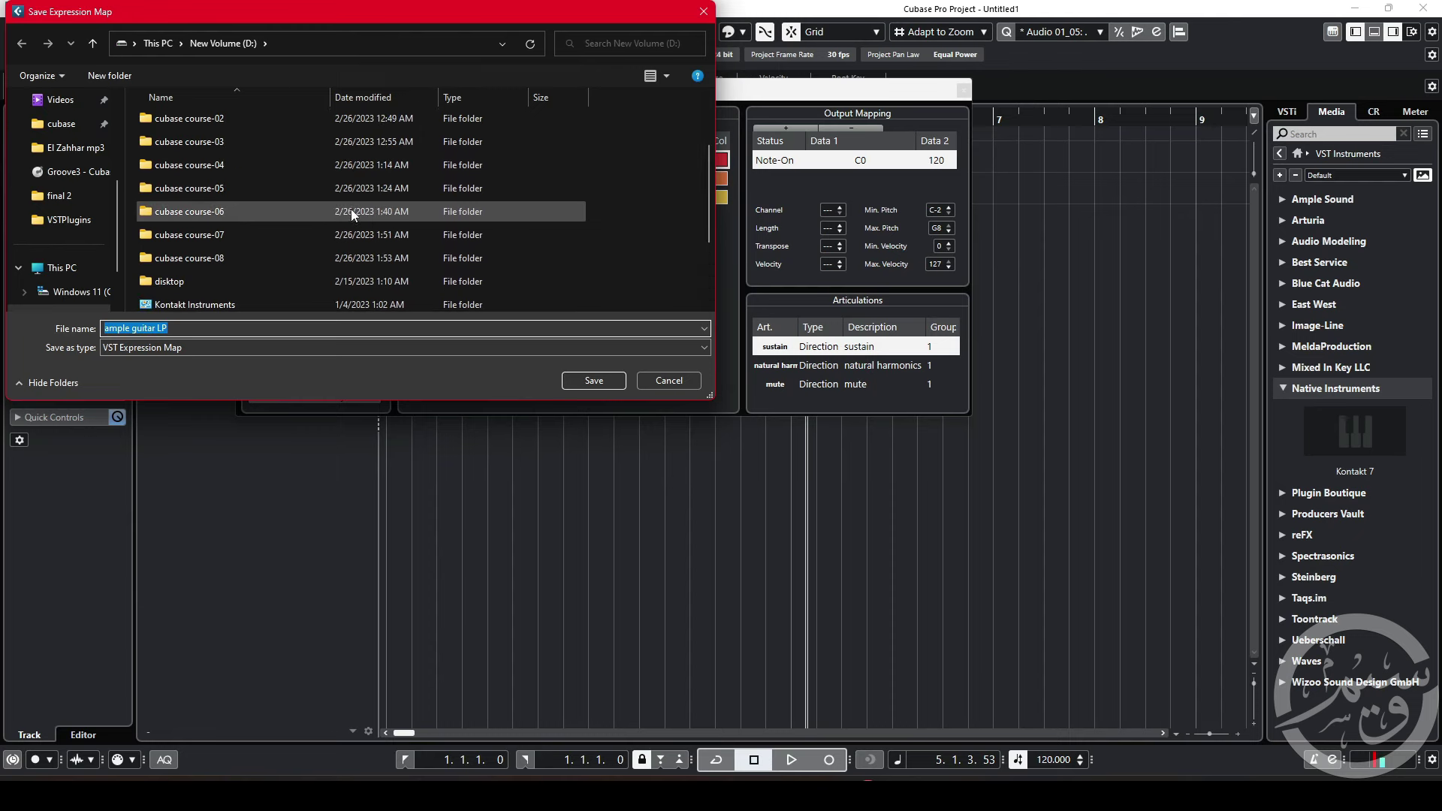
click(657, 381)
click(316, 300)
click(661, 380)
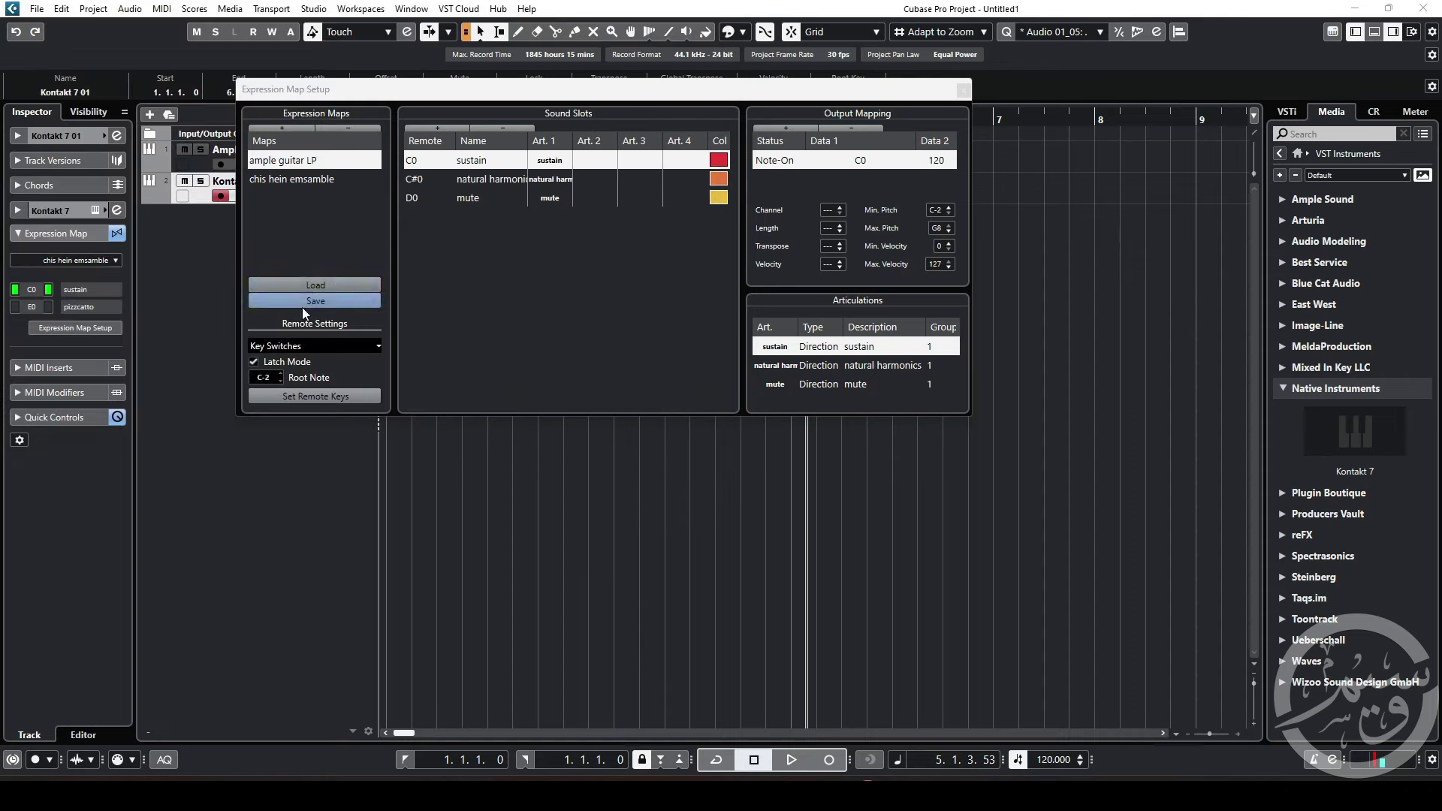
Step: View the dialog for loading an expression map without loading one, and close the Expression Map Setup
click(379, 285)
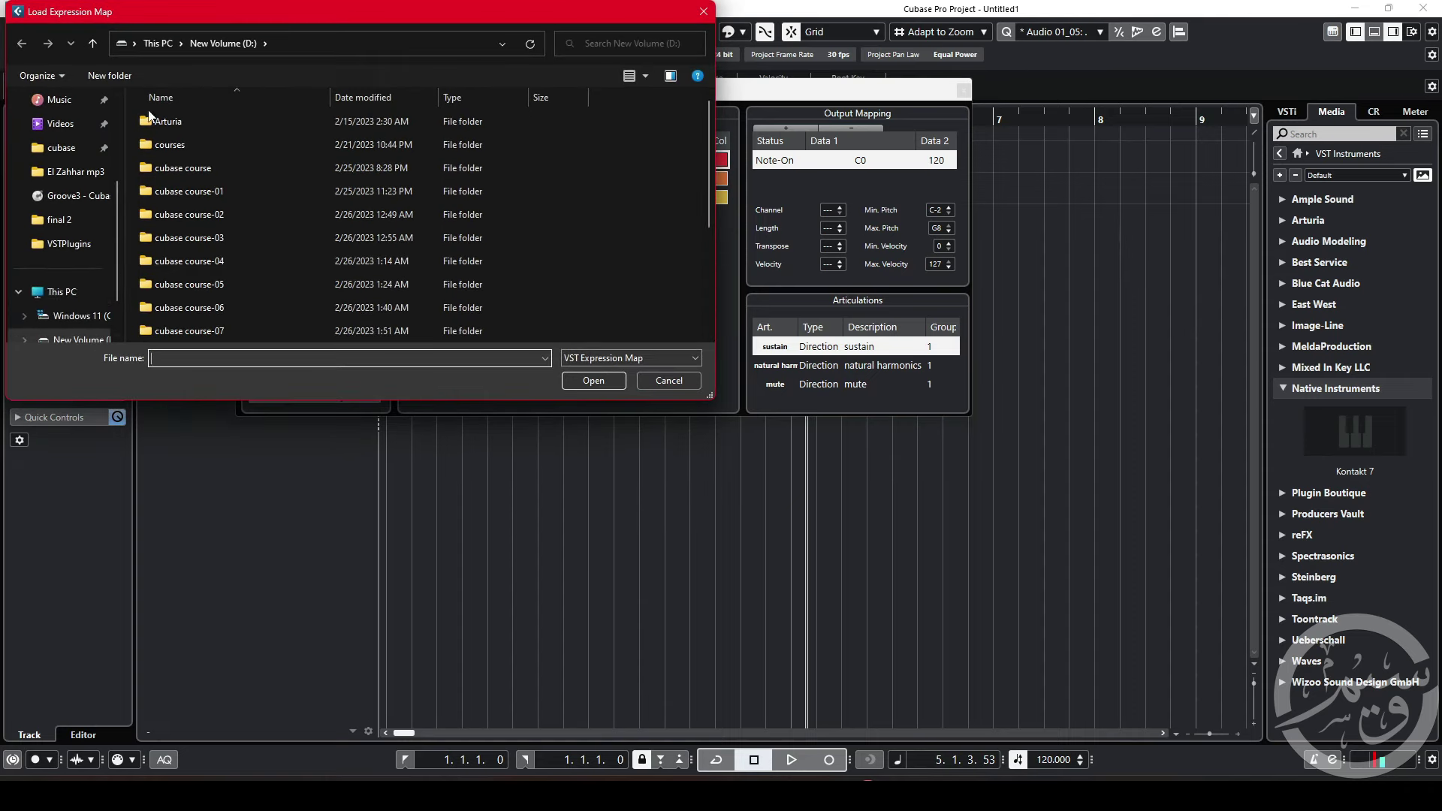
click(671, 381)
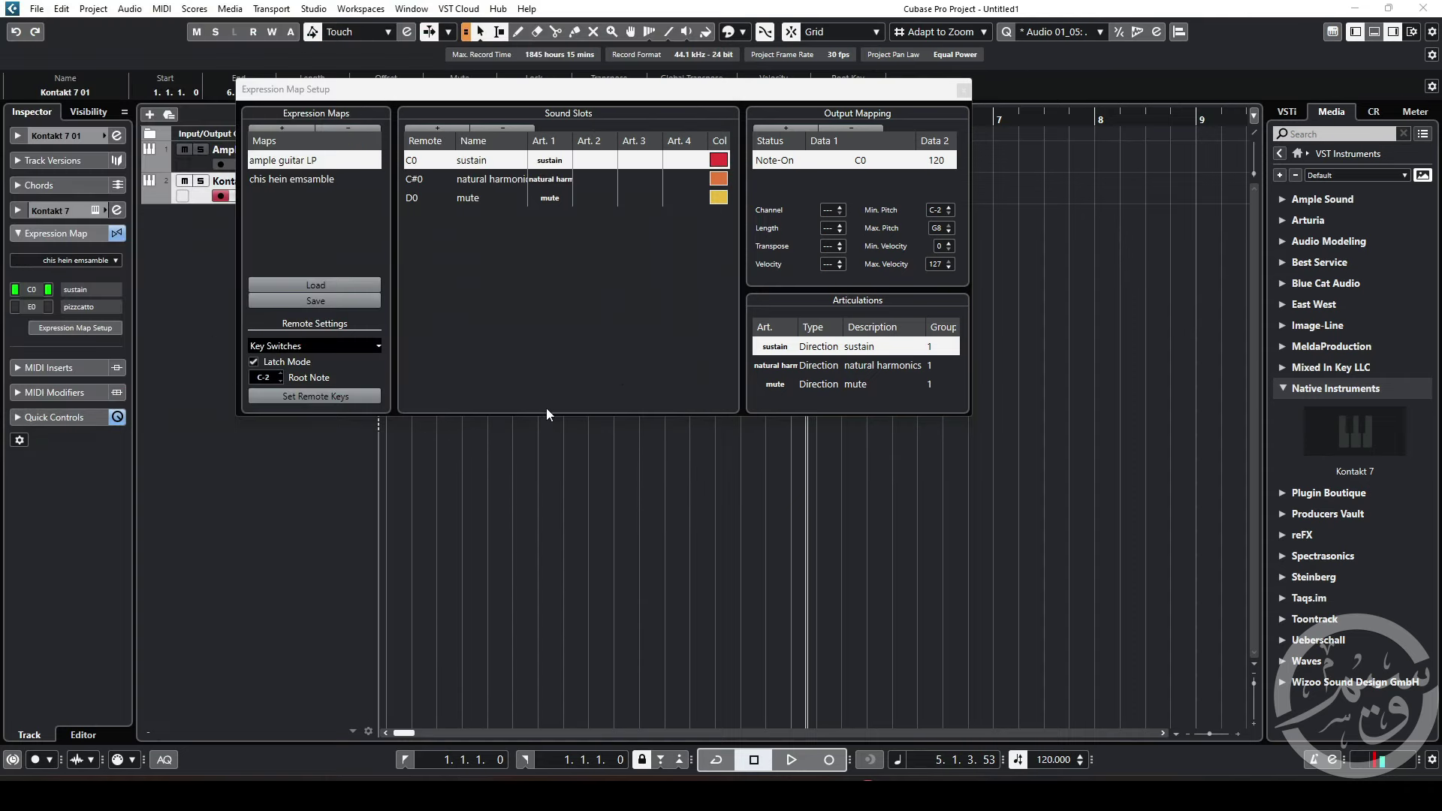
click(963, 91)
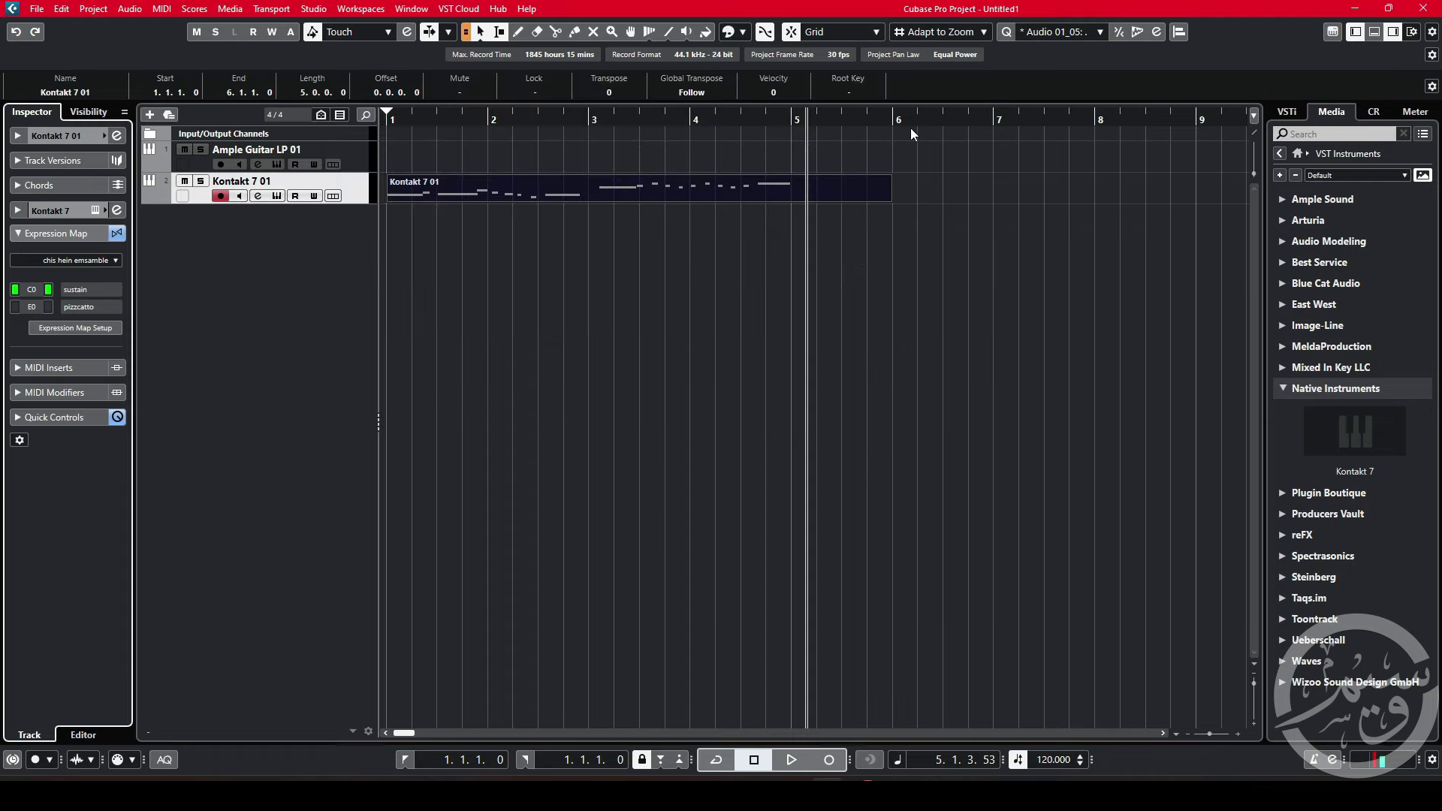